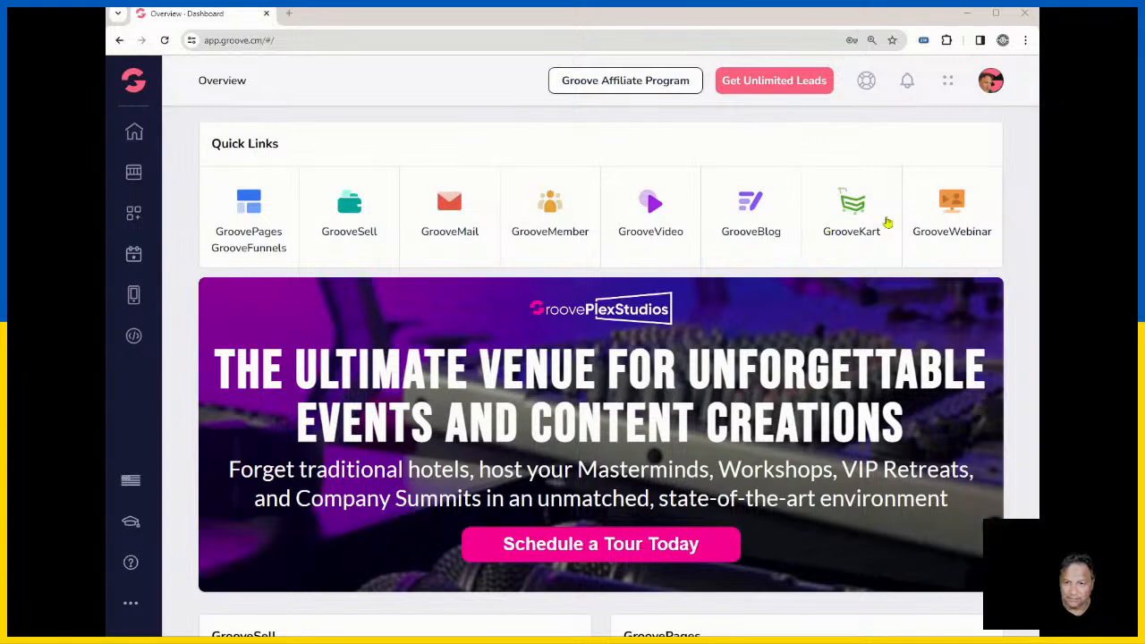
Step: Open GrooveKart and go to the admin dashboard of the Evobikeforce store
mouse_move(134, 85)
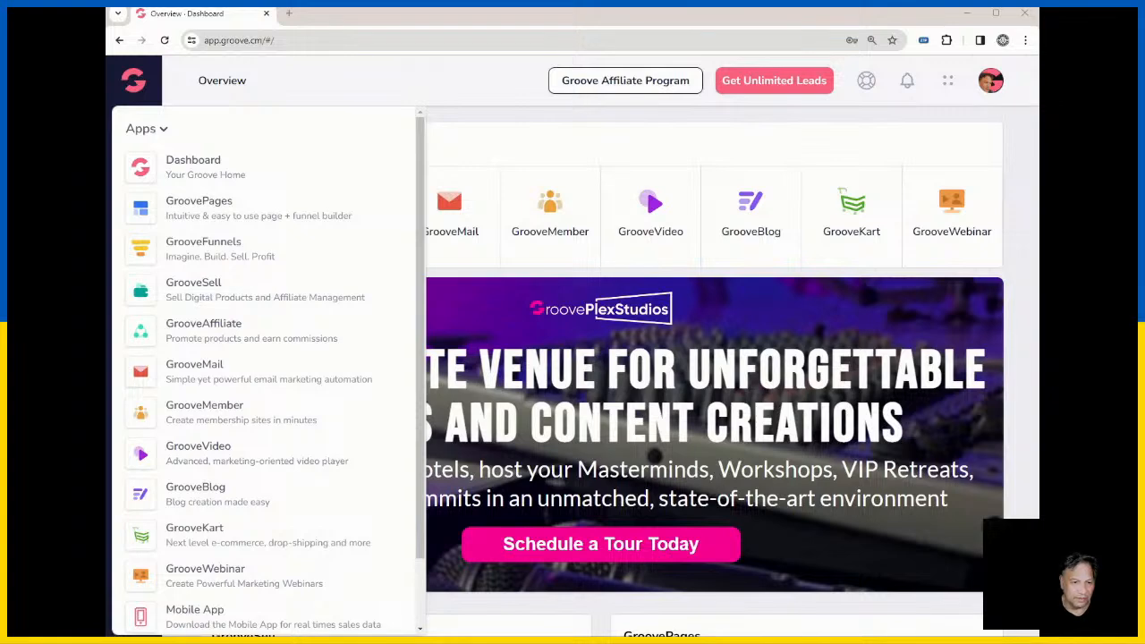
left_click(215, 532)
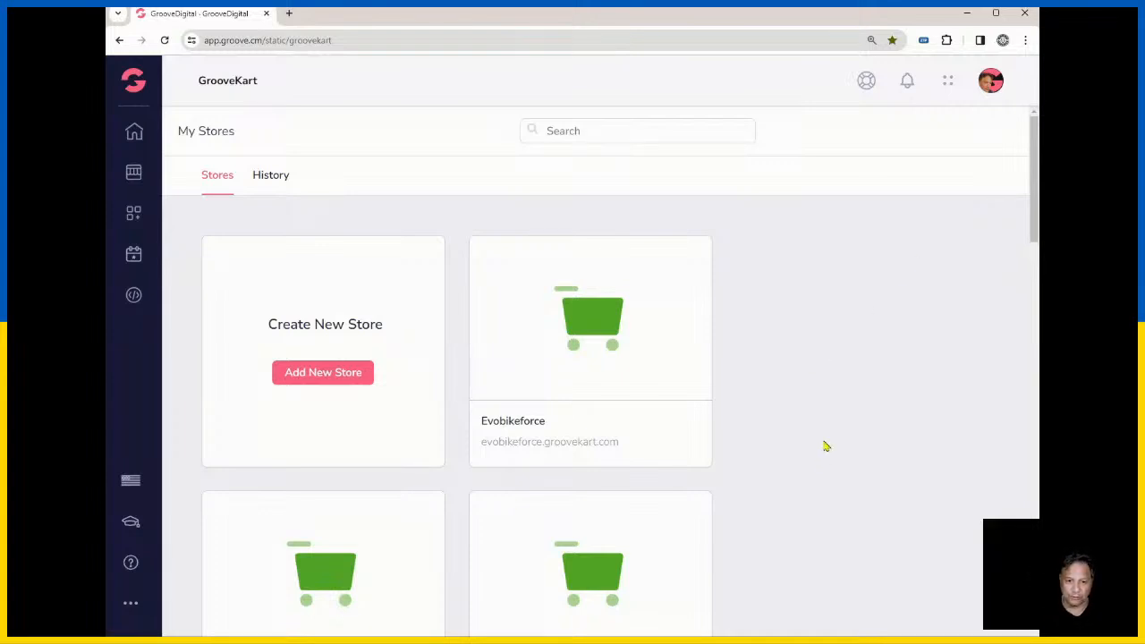
scroll(826, 447, "down", 1)
mouse_move(674, 279)
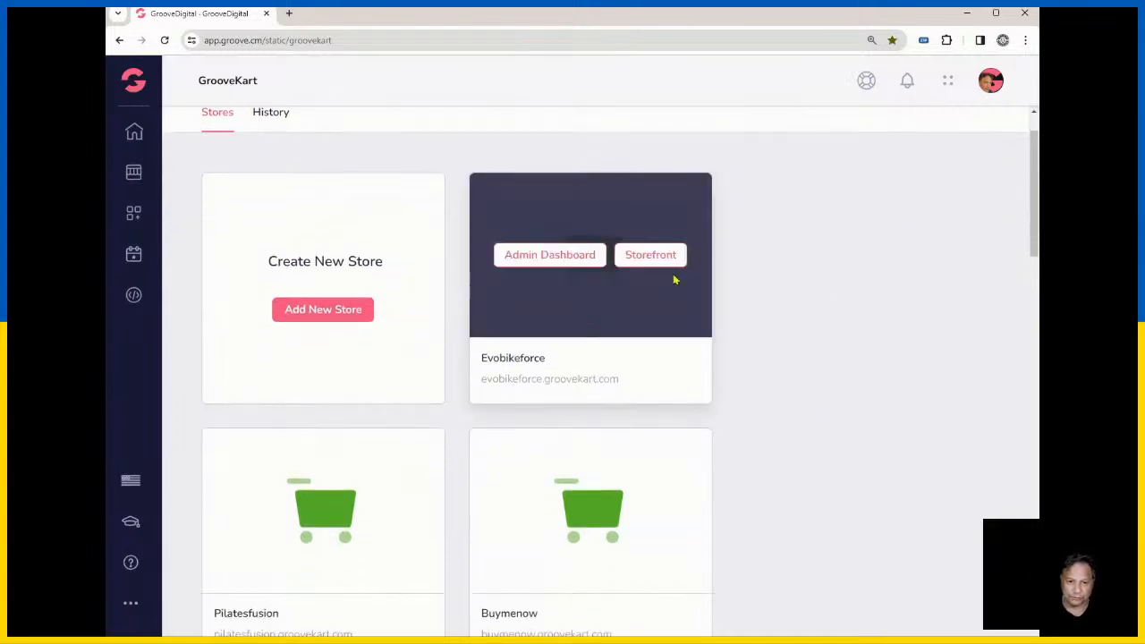
left_click(549, 255)
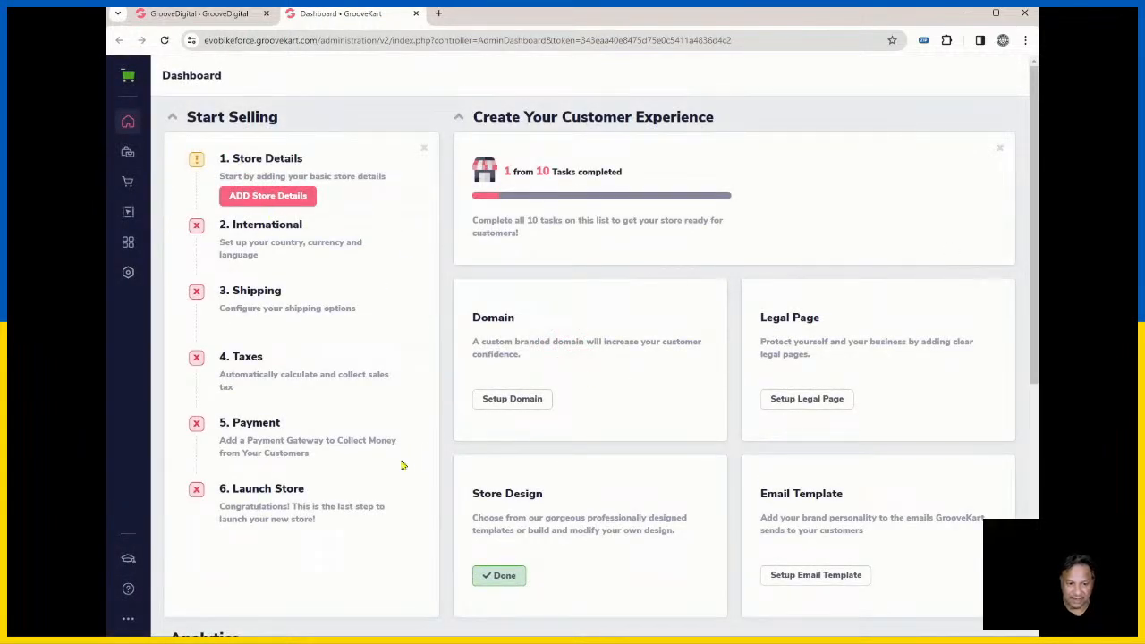
Step: Look over the store dashboard and open the POD & DropShipping page in a new browser tab to view it
scroll(463, 516, "down", 2)
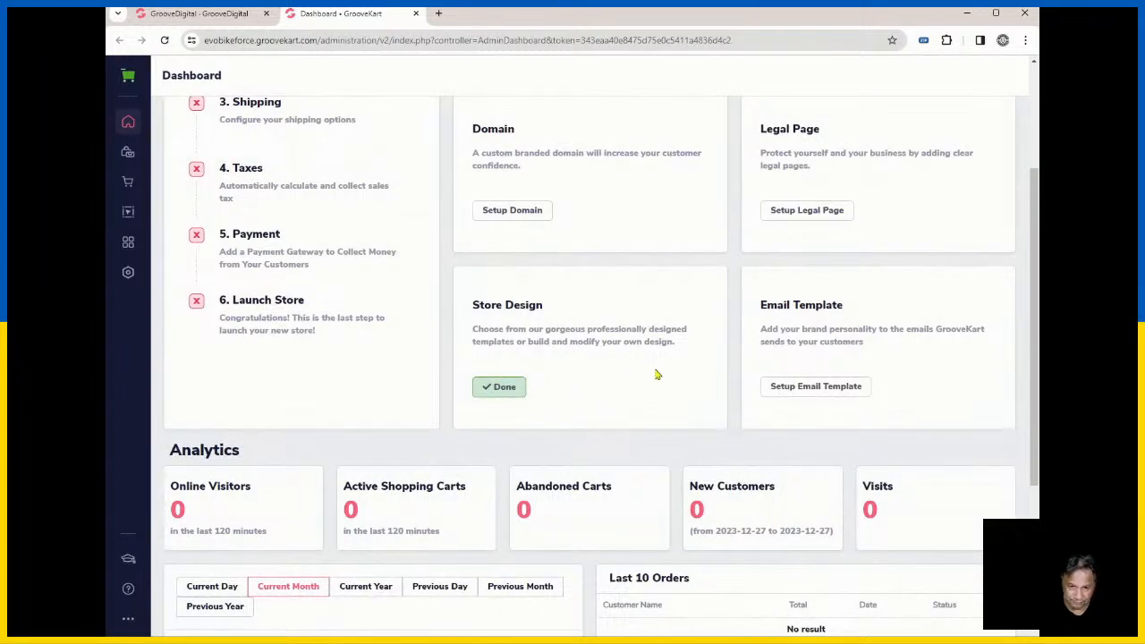
scroll(621, 374, "up", 2)
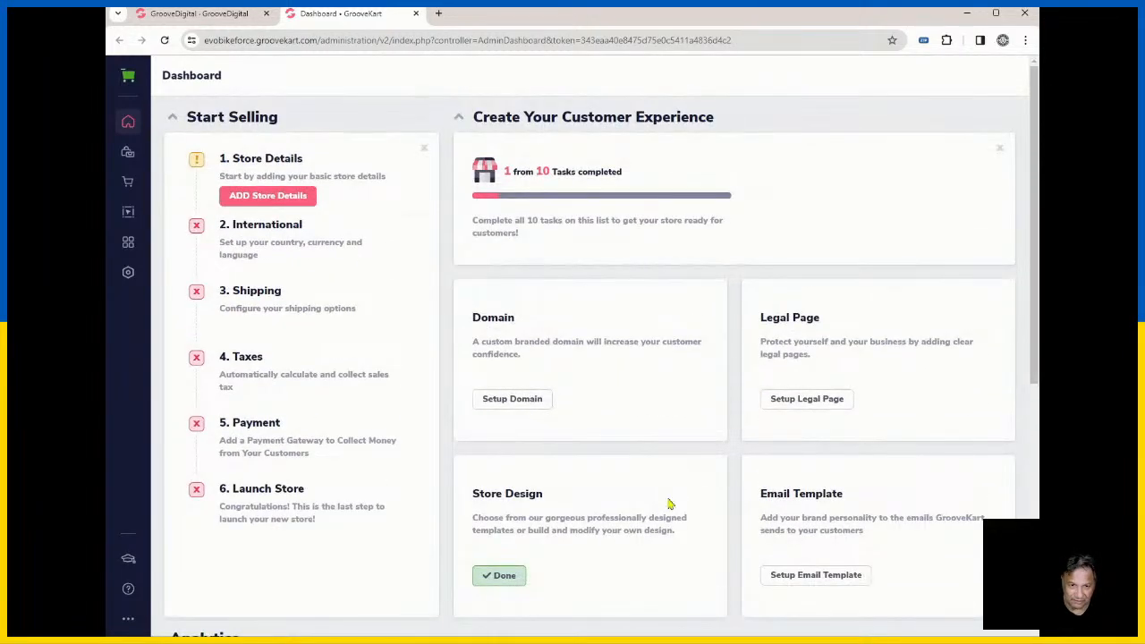
scroll(623, 499, "down", 1)
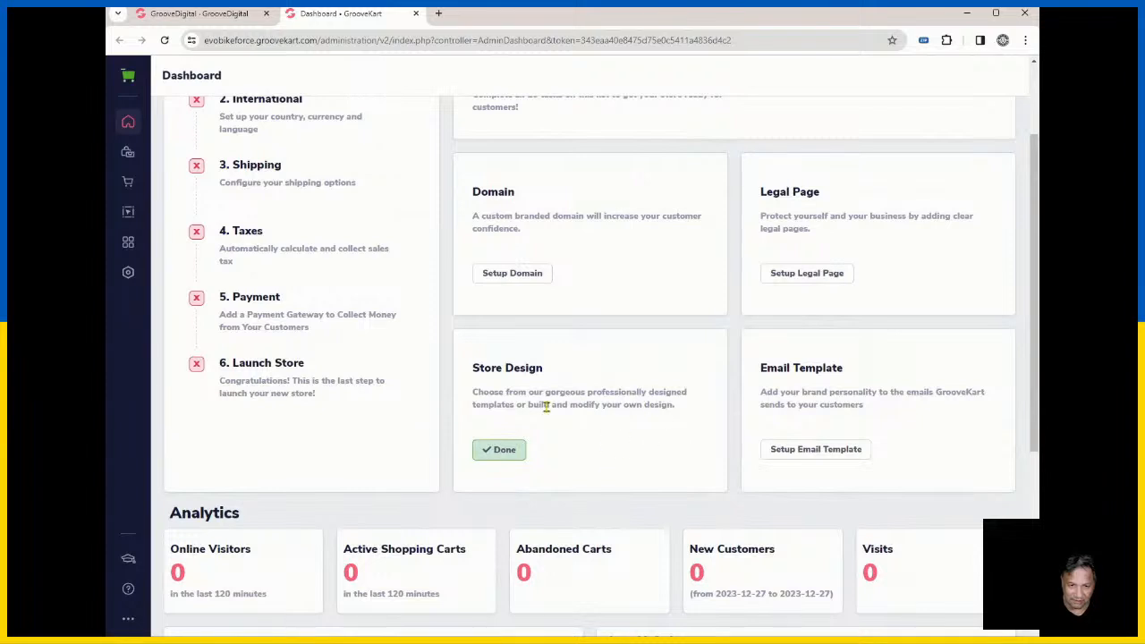
scroll(403, 469, "up", 1)
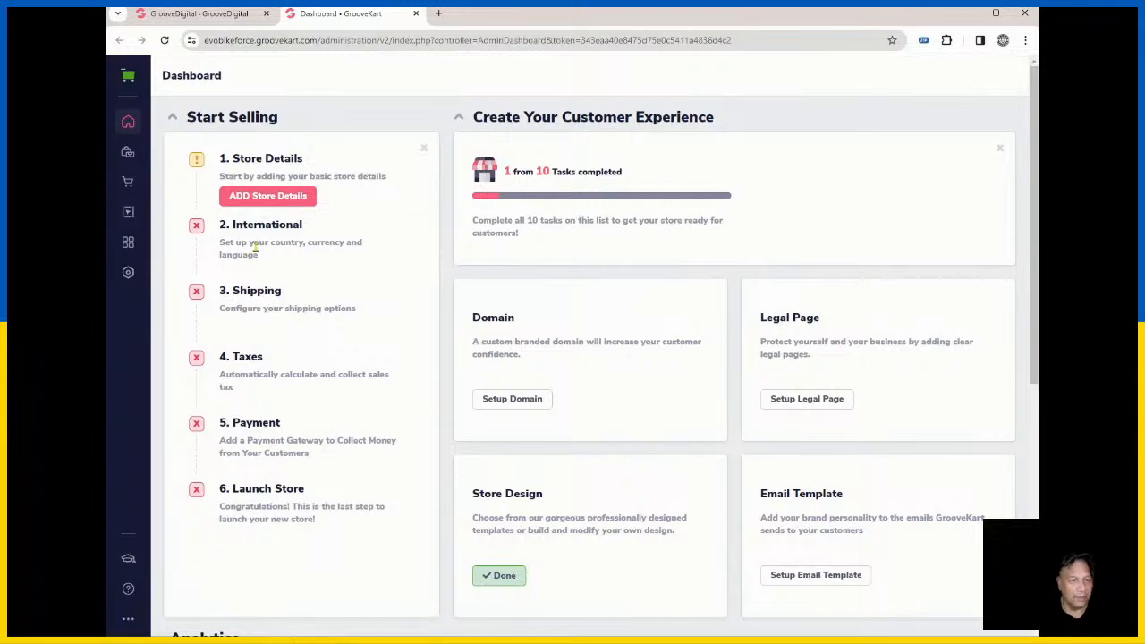
left_click(128, 157)
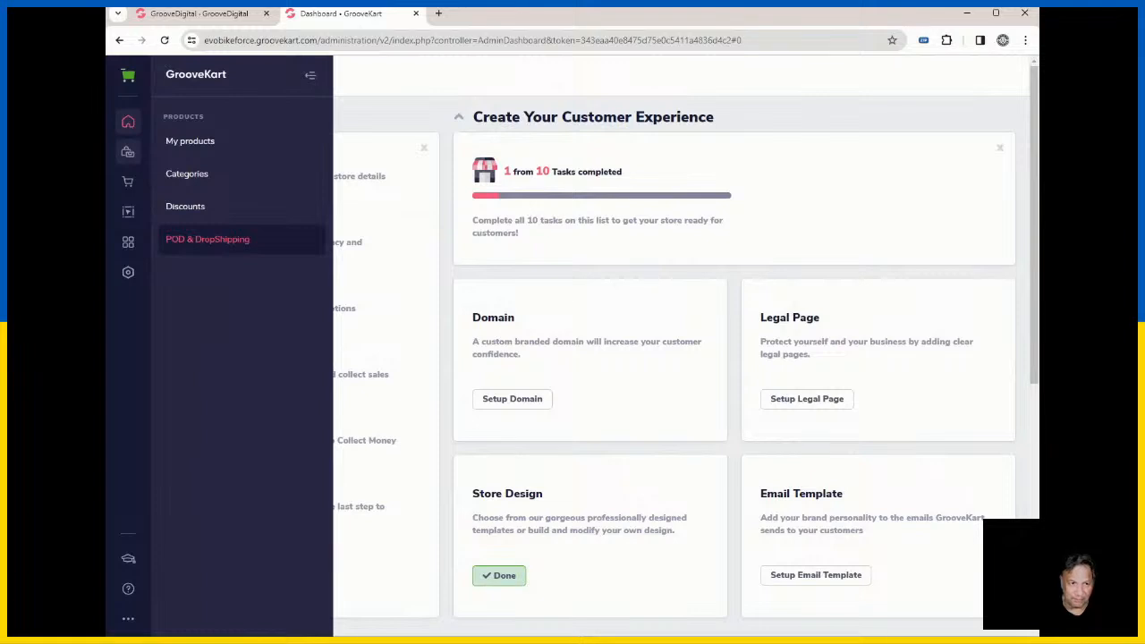
middle_click(213, 242)
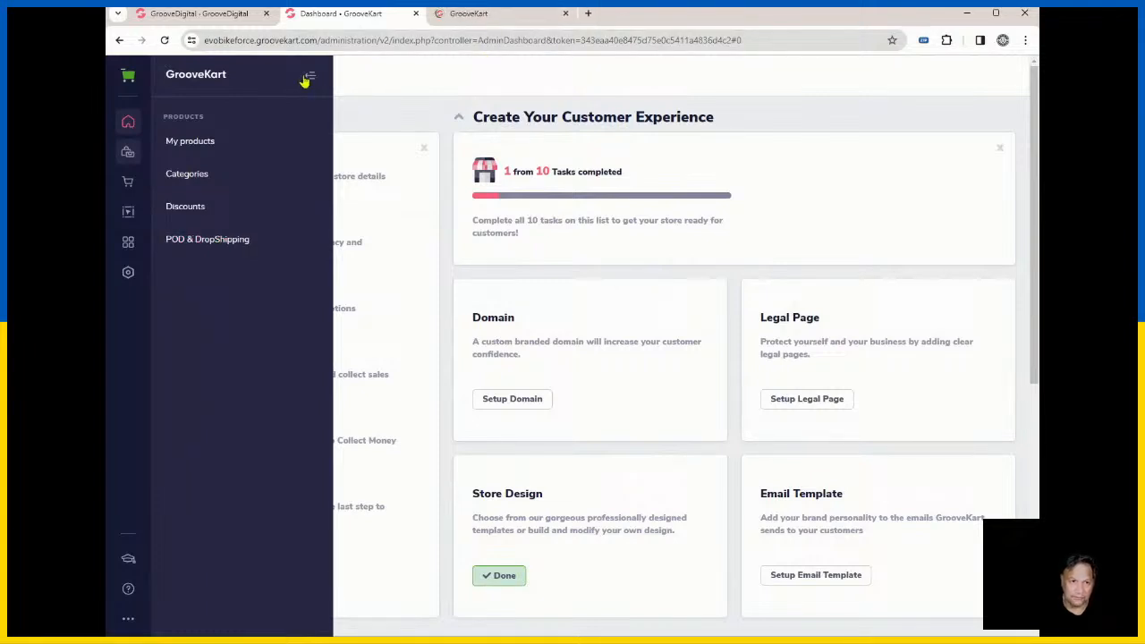
left_click(504, 13)
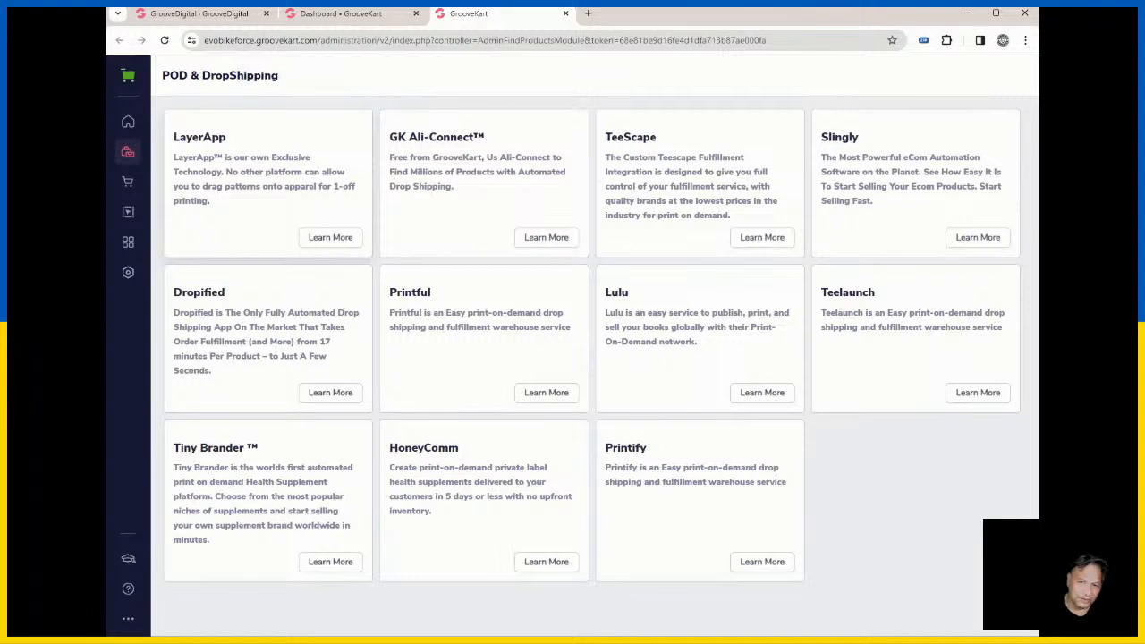
Step: Return to the store dashboard and open the International settings in a new browser tab
left_click(367, 12)
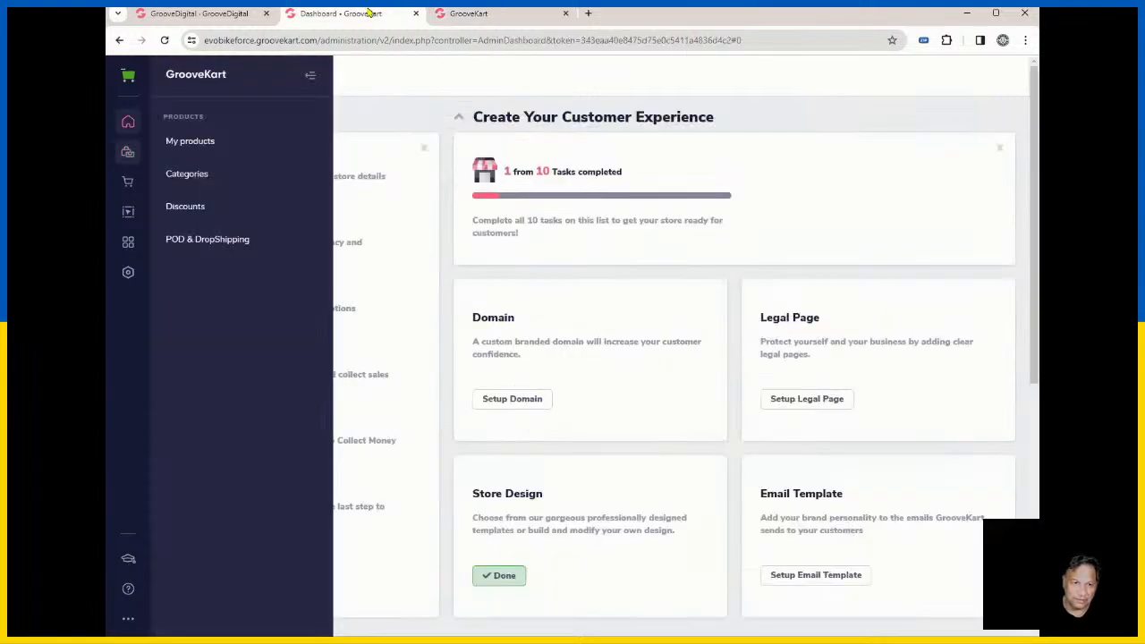
left_click(208, 243)
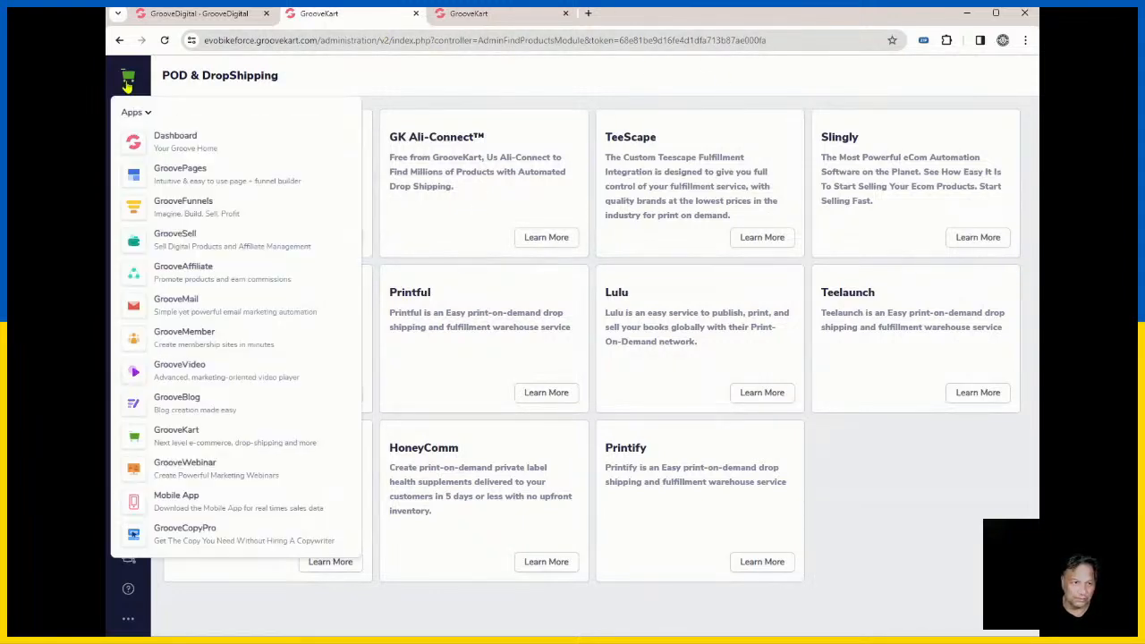
left_click(126, 126)
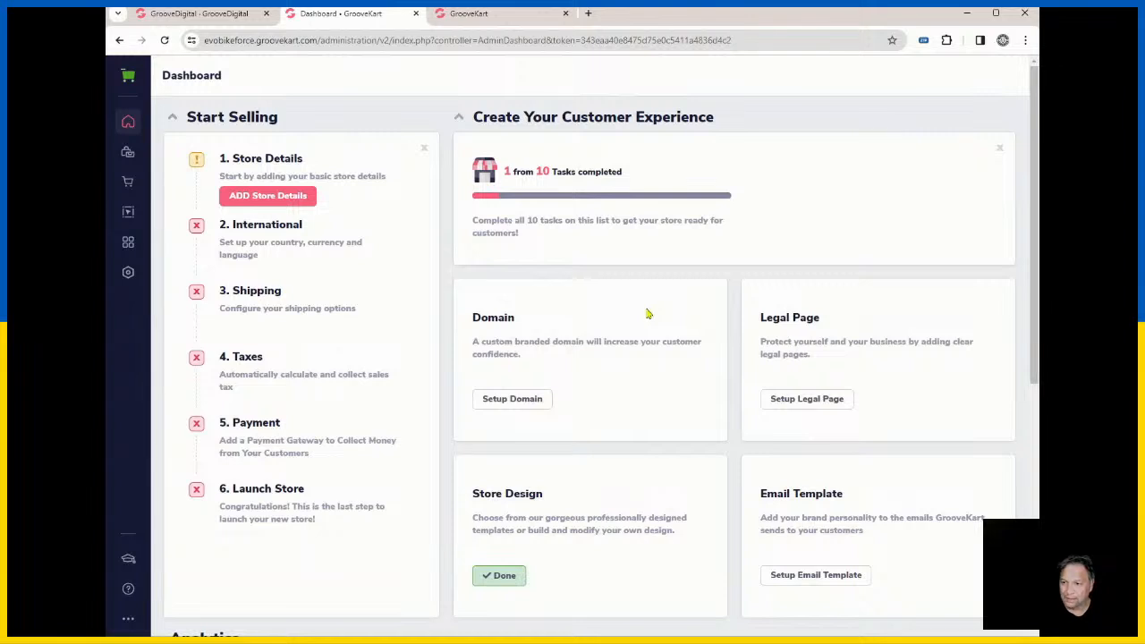
left_click(128, 276)
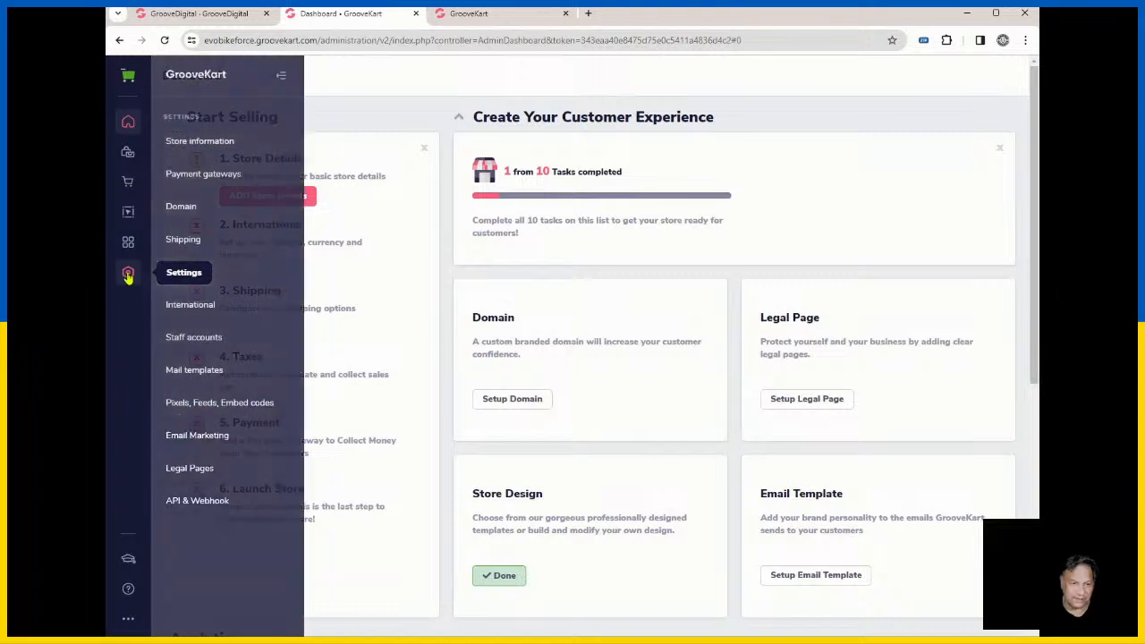
middle_click(192, 305)
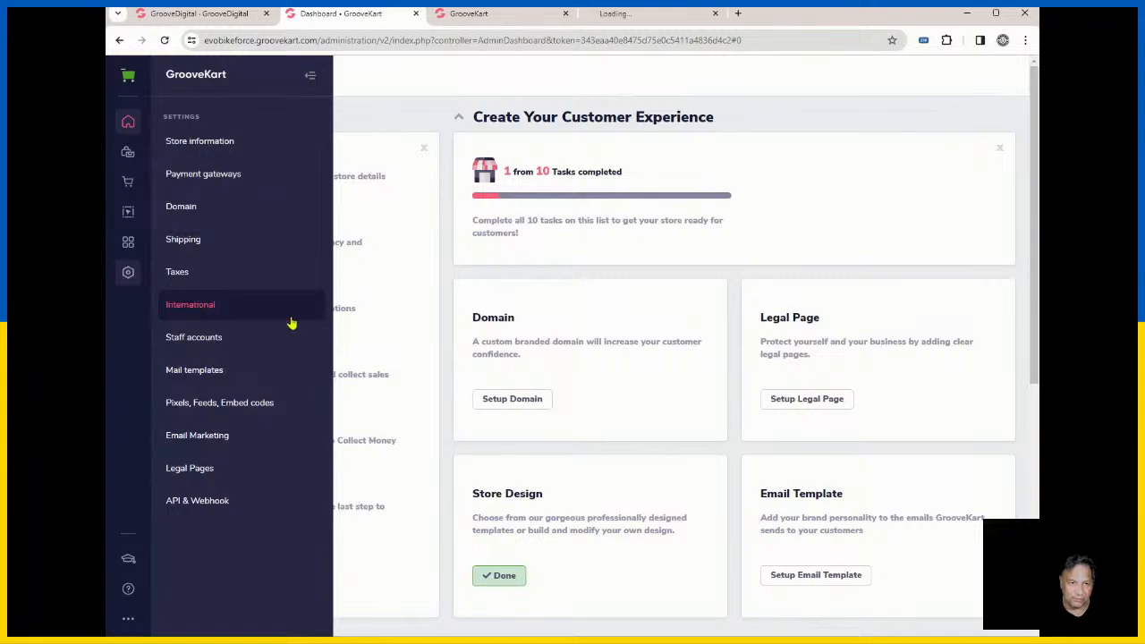
left_click(675, 16)
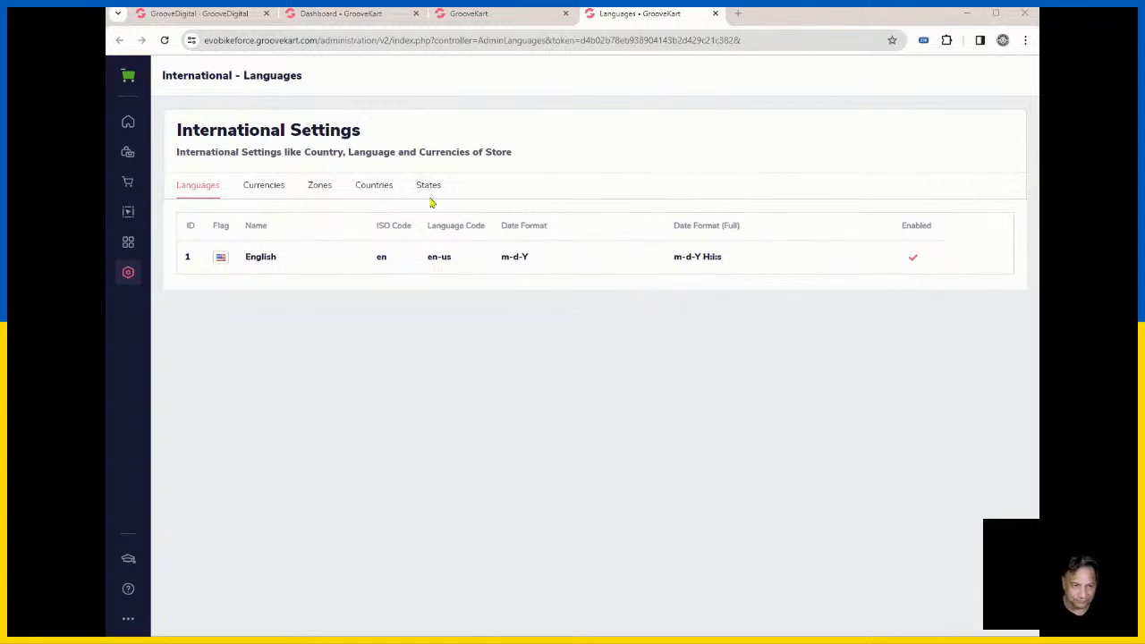
Step: Look through the currencies, zones, countries and states sections of the International settings
left_click(273, 191)
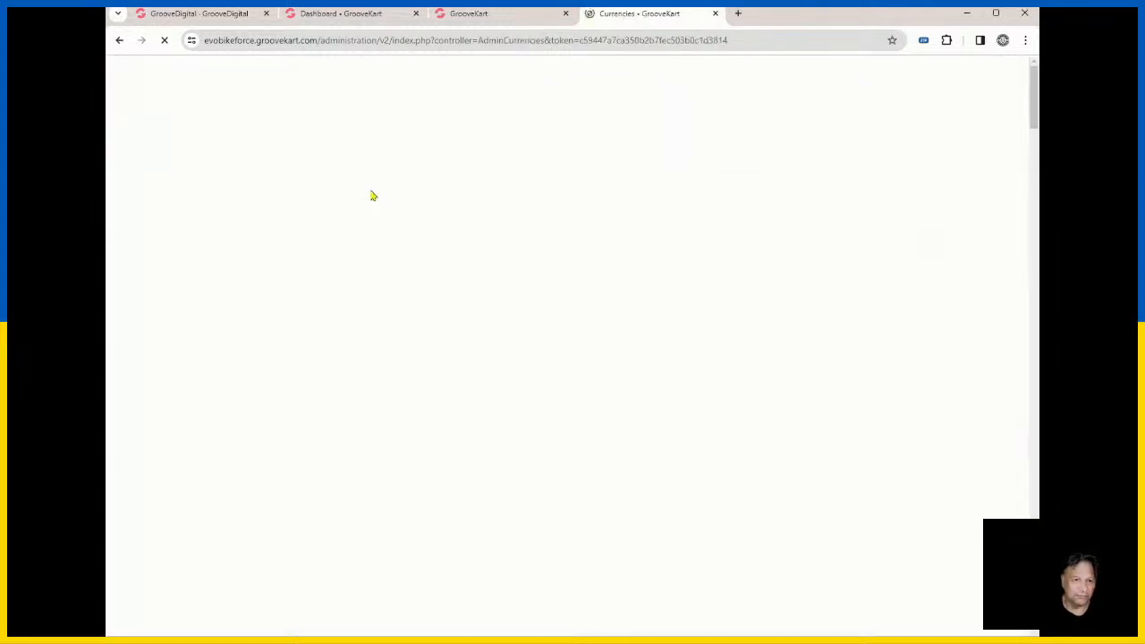
left_click(318, 190)
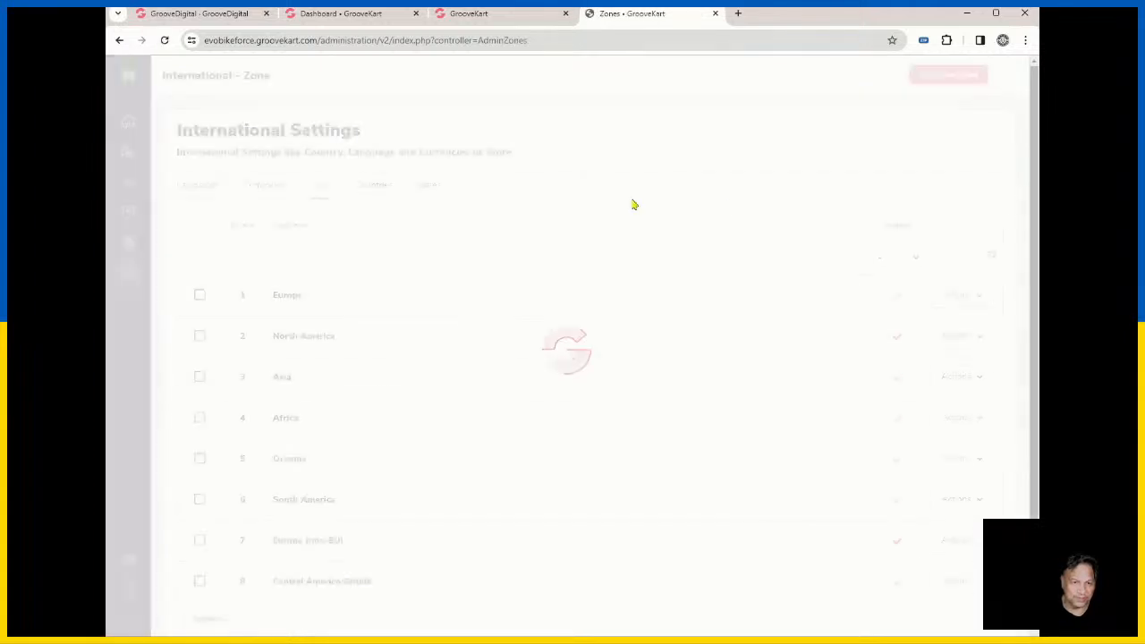
left_click(376, 190)
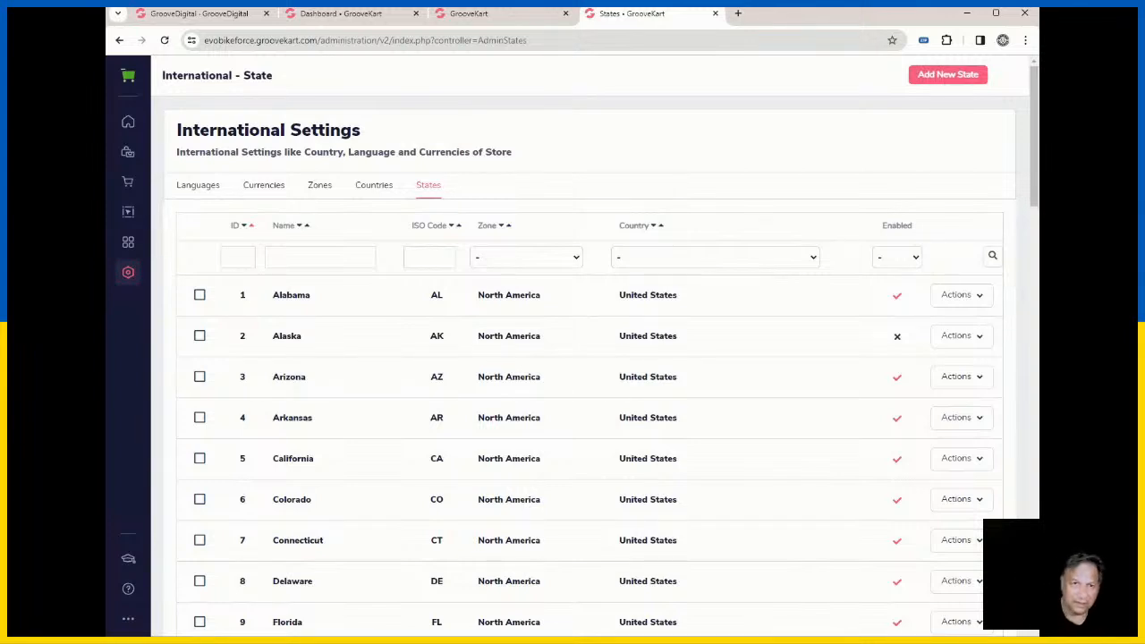
left_click(483, 15)
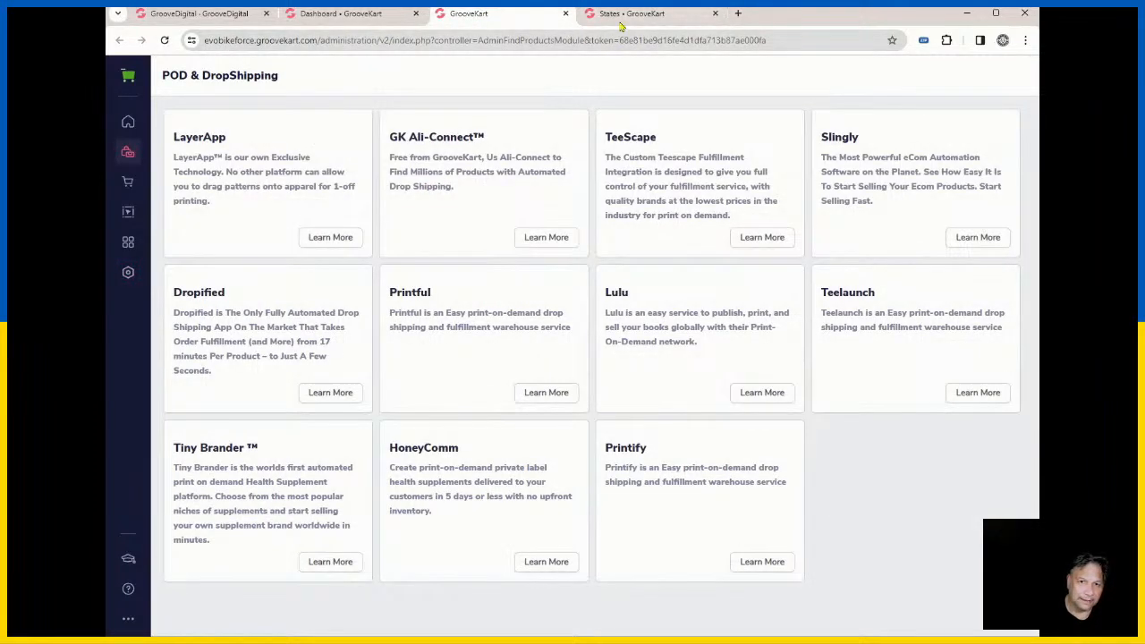
left_click(592, 15)
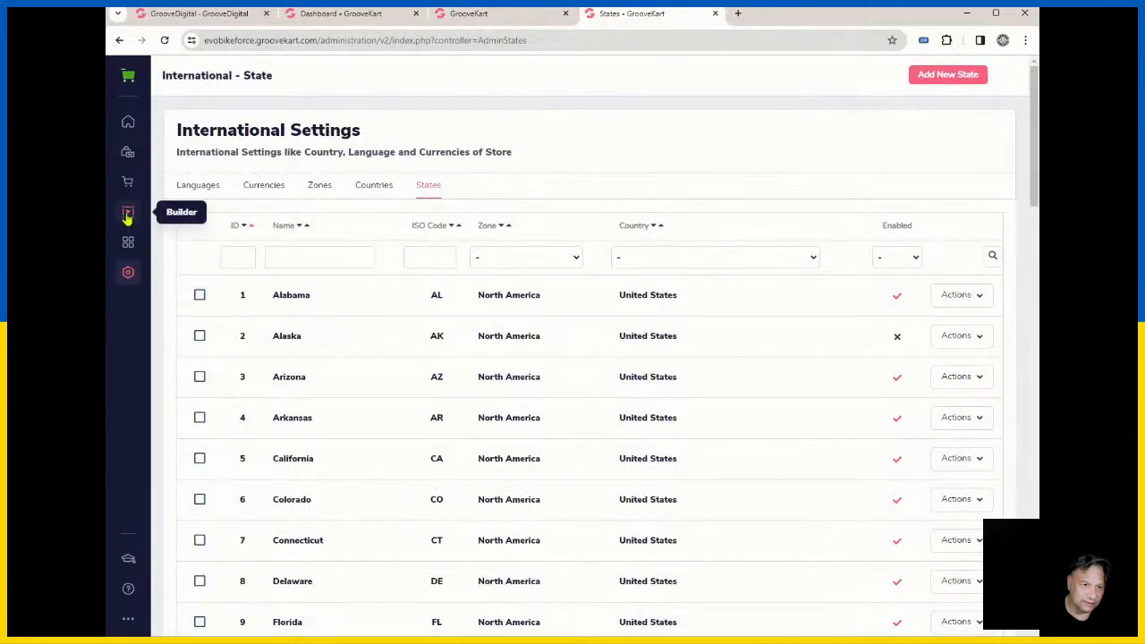
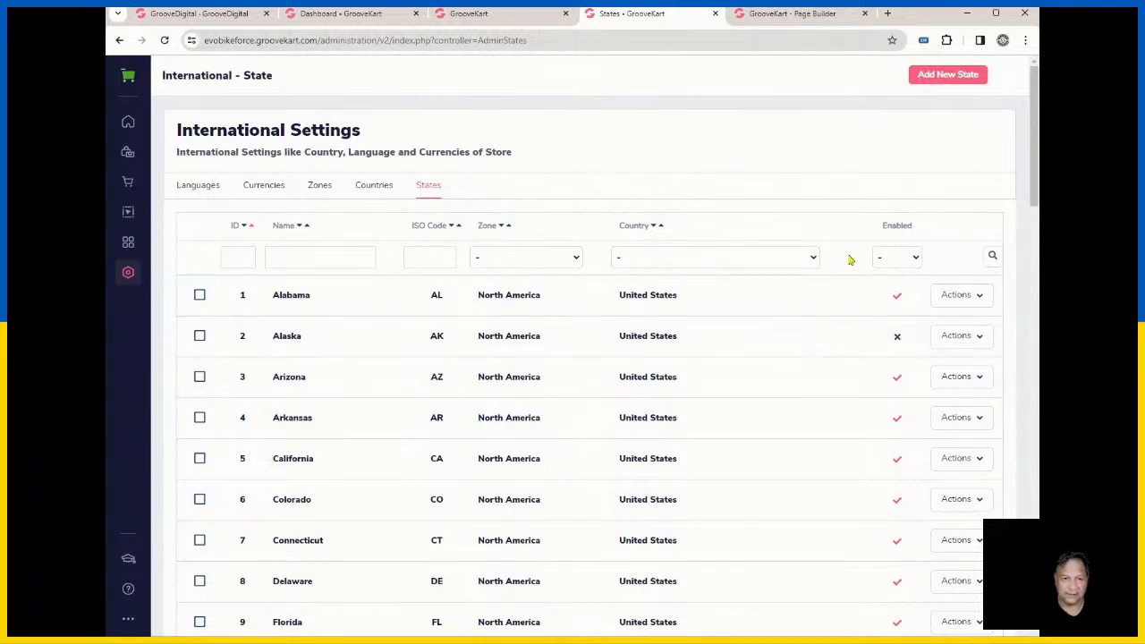
Step: Examine the list of states with their zones, countries and enabled status, including the country filter
scroll(785, 326, "down", 2)
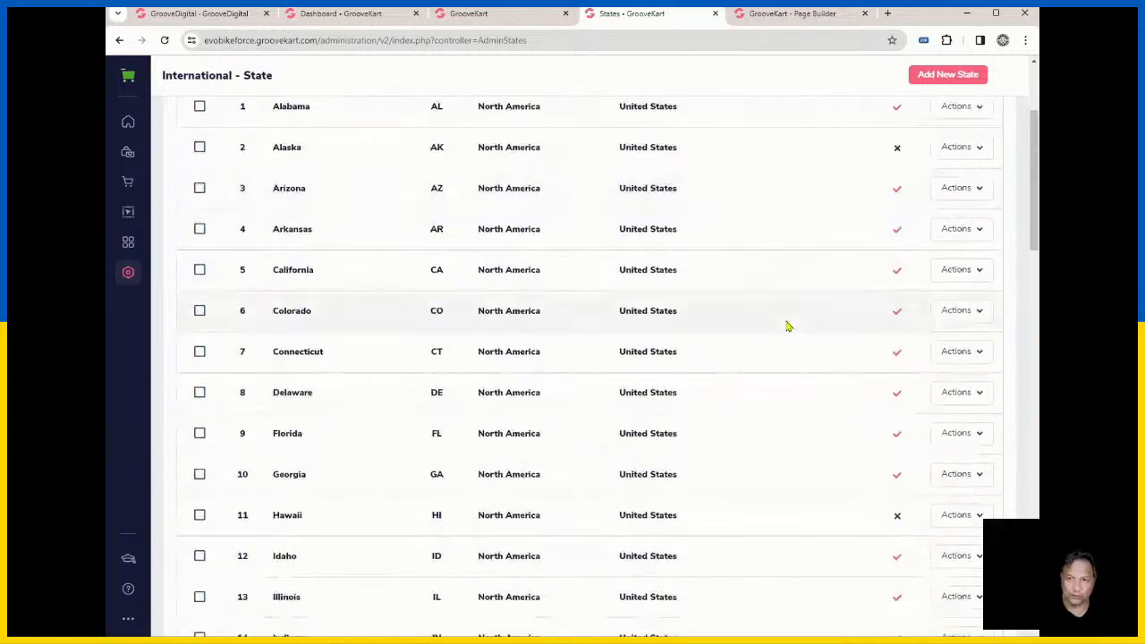
scroll(787, 325, "up", 2)
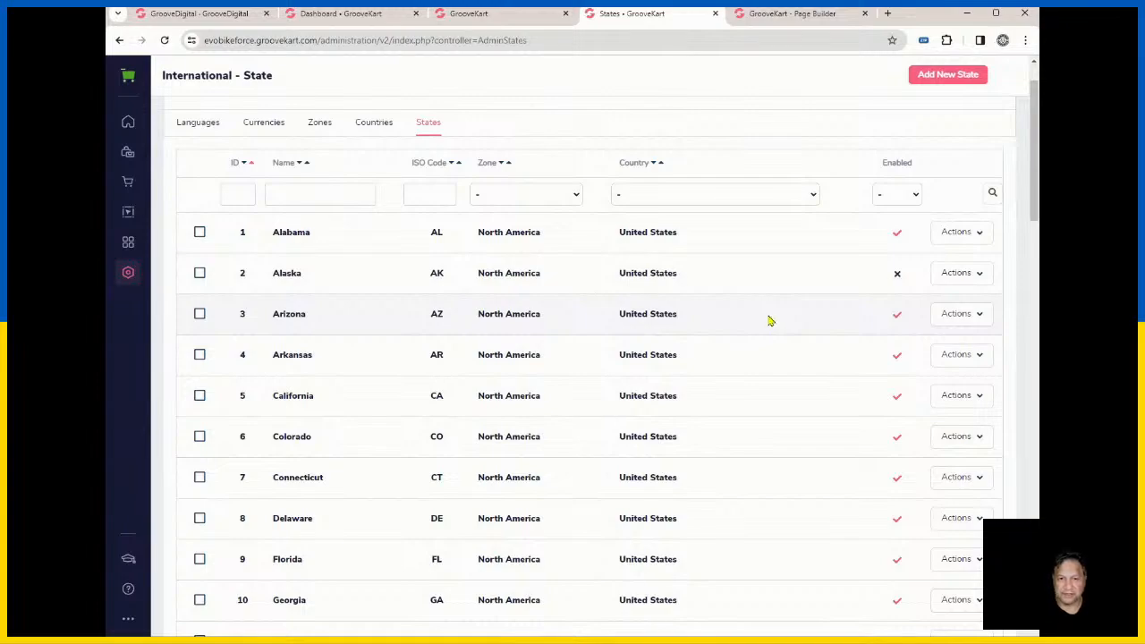
scroll(864, 354, "down", 4)
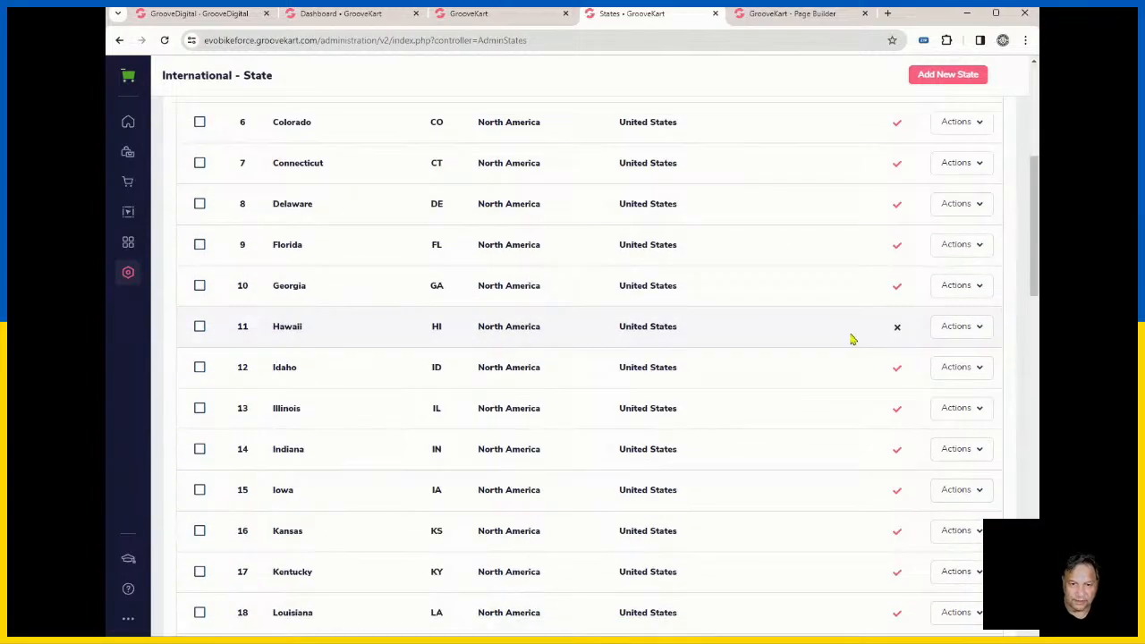
scroll(851, 338, "down", 10)
scroll(853, 338, "down", 5)
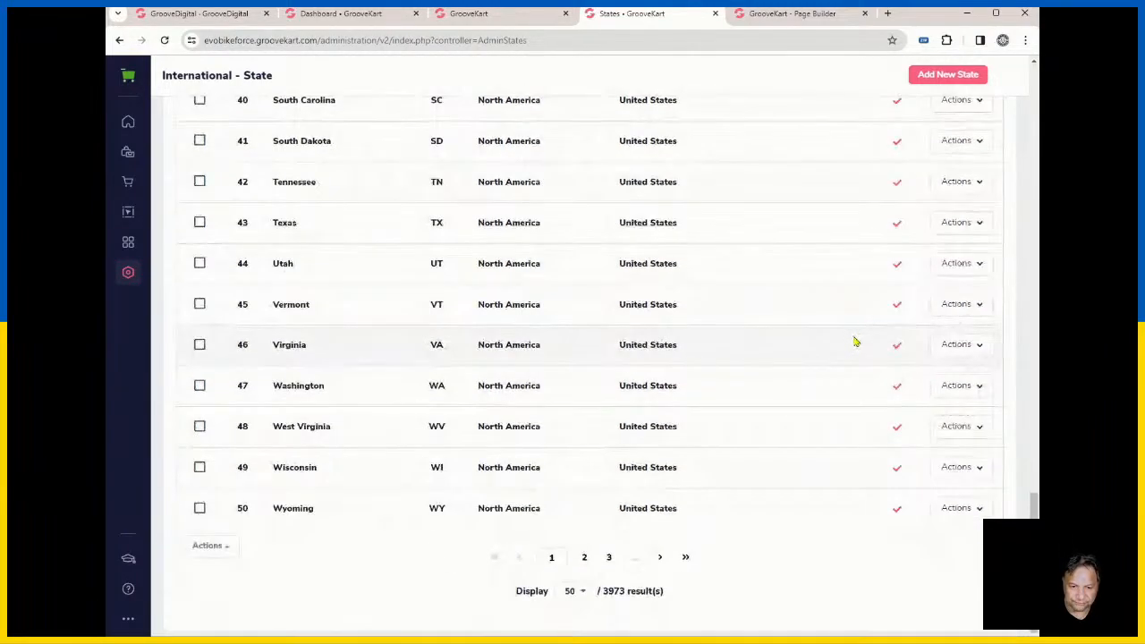
scroll(603, 487, "up", 9)
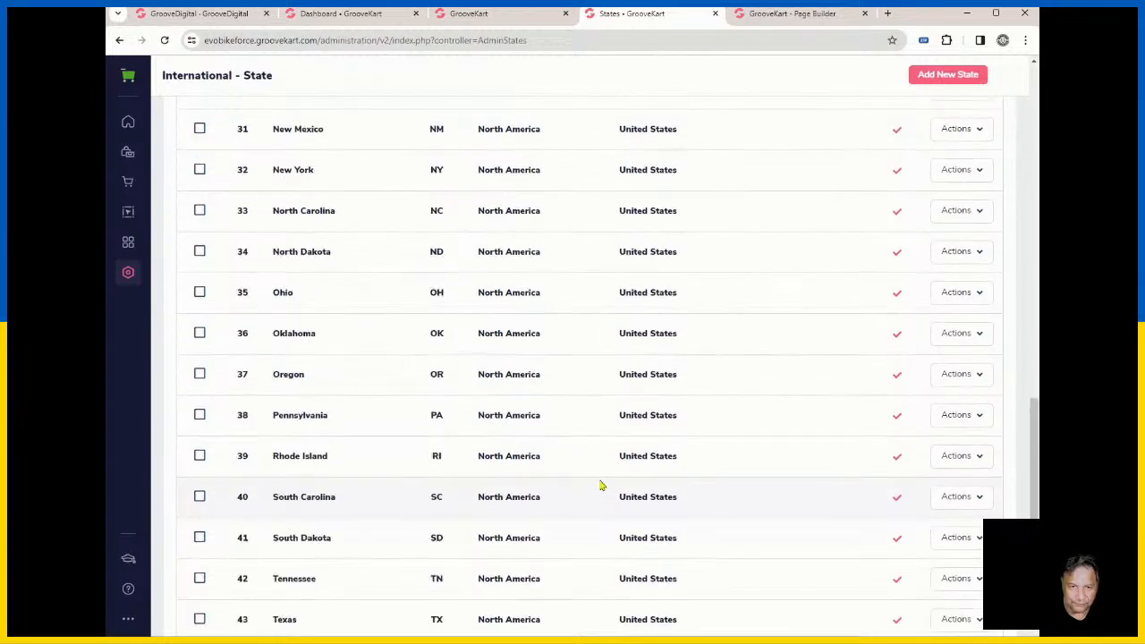
scroll(603, 490, "down", 9)
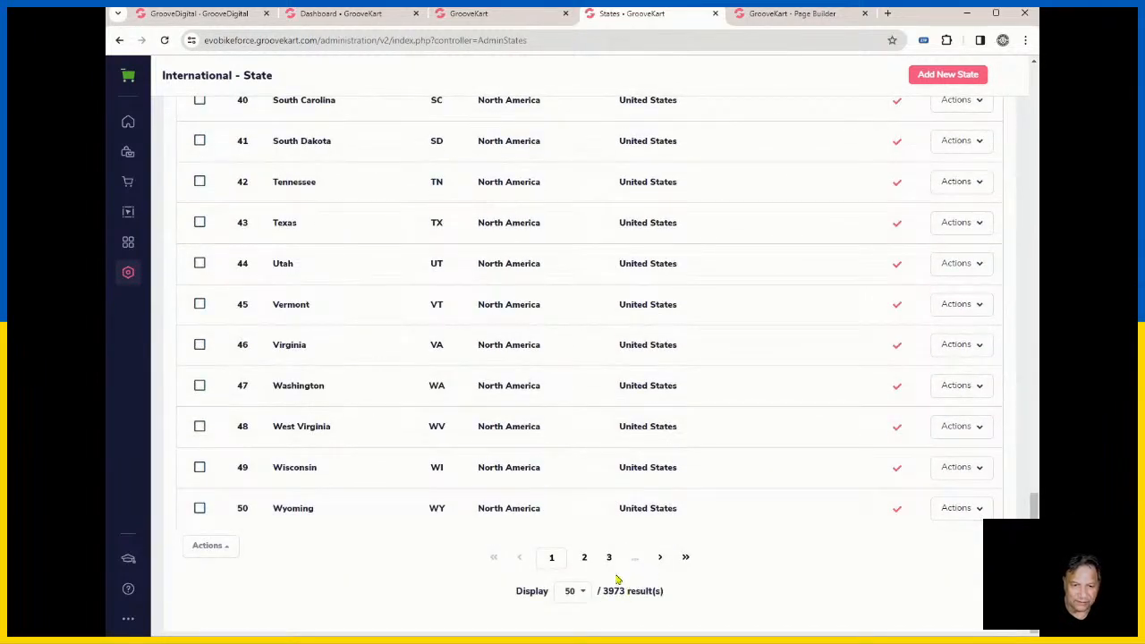
scroll(659, 171, "up", 18)
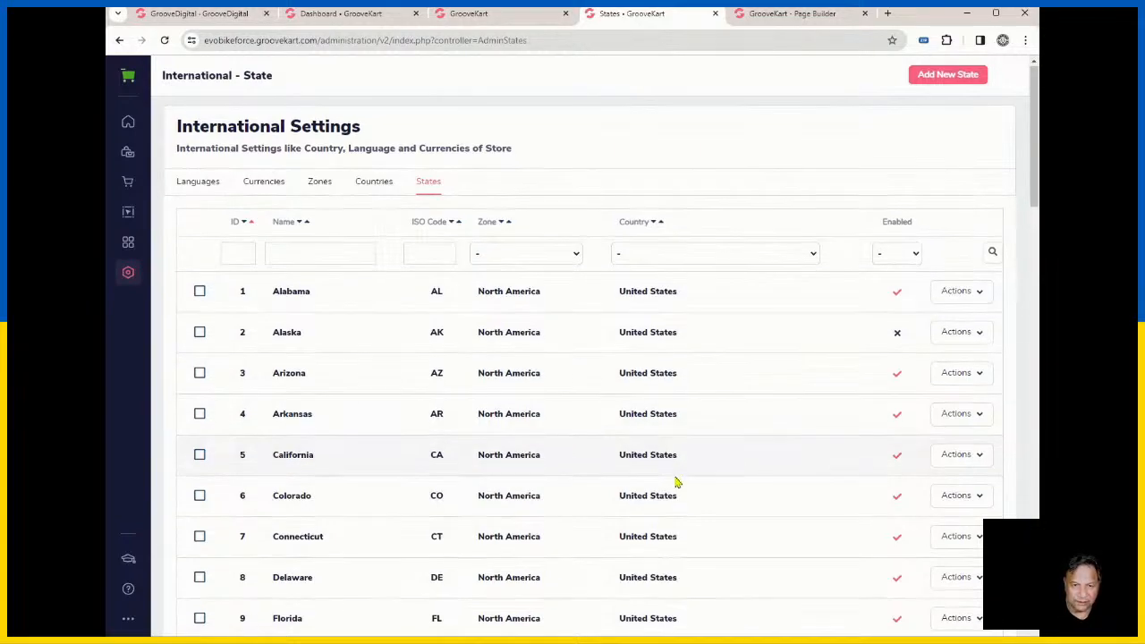
scroll(680, 480, "down", 20)
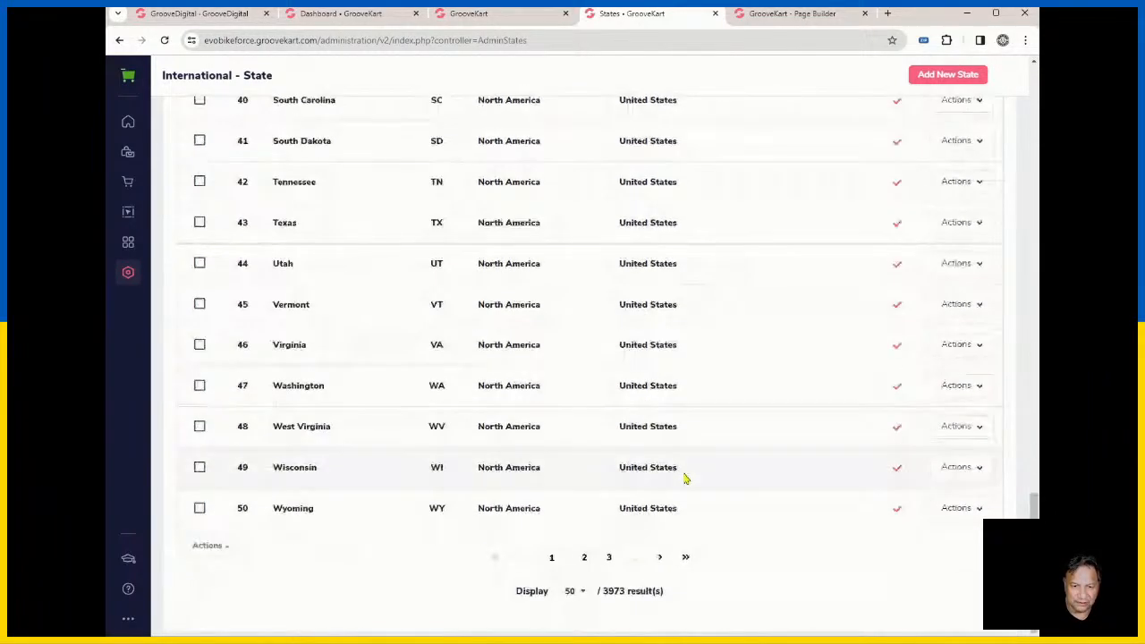
scroll(757, 274, "up", 20)
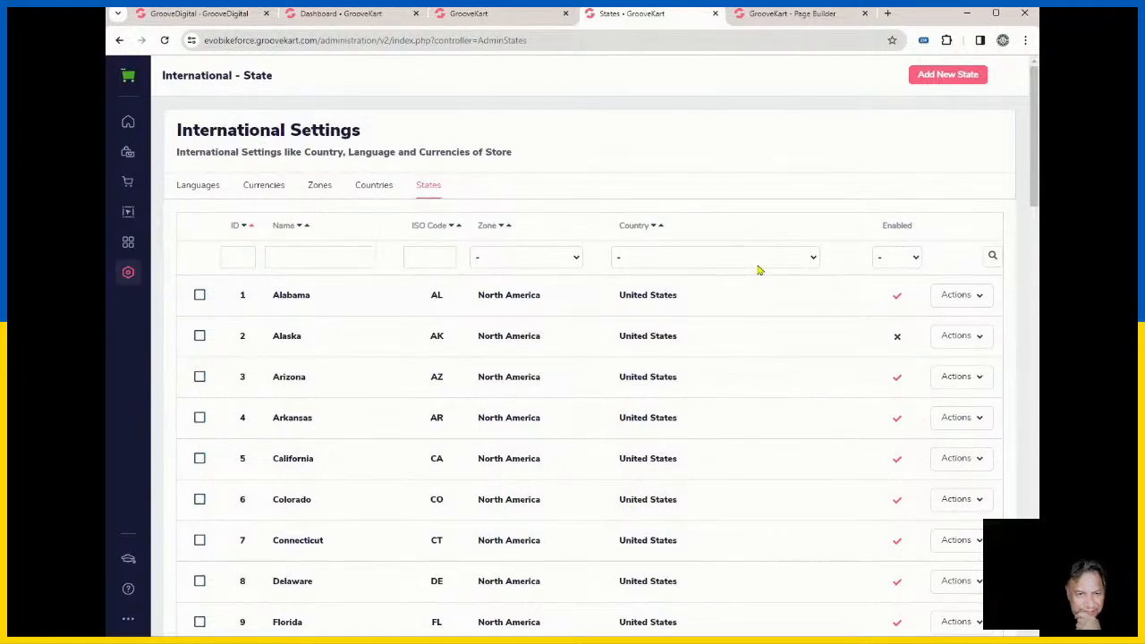
scroll(425, 458, "down", 4)
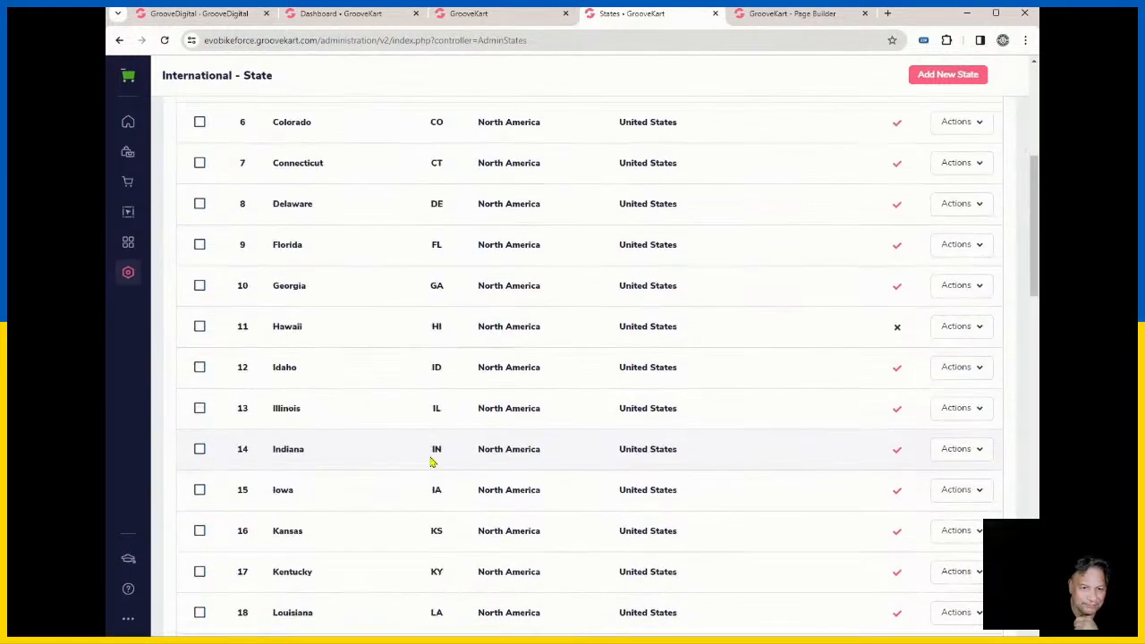
scroll(429, 461, "up", 4)
scroll(639, 480, "down", 8)
scroll(612, 464, "up", 8)
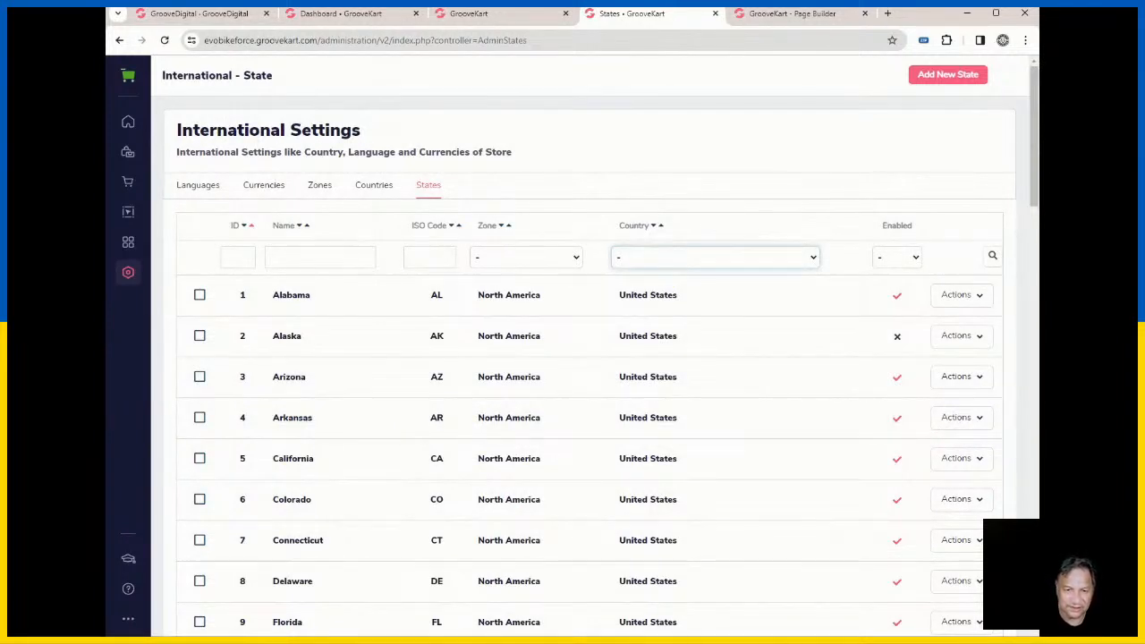
left_click(762, 336)
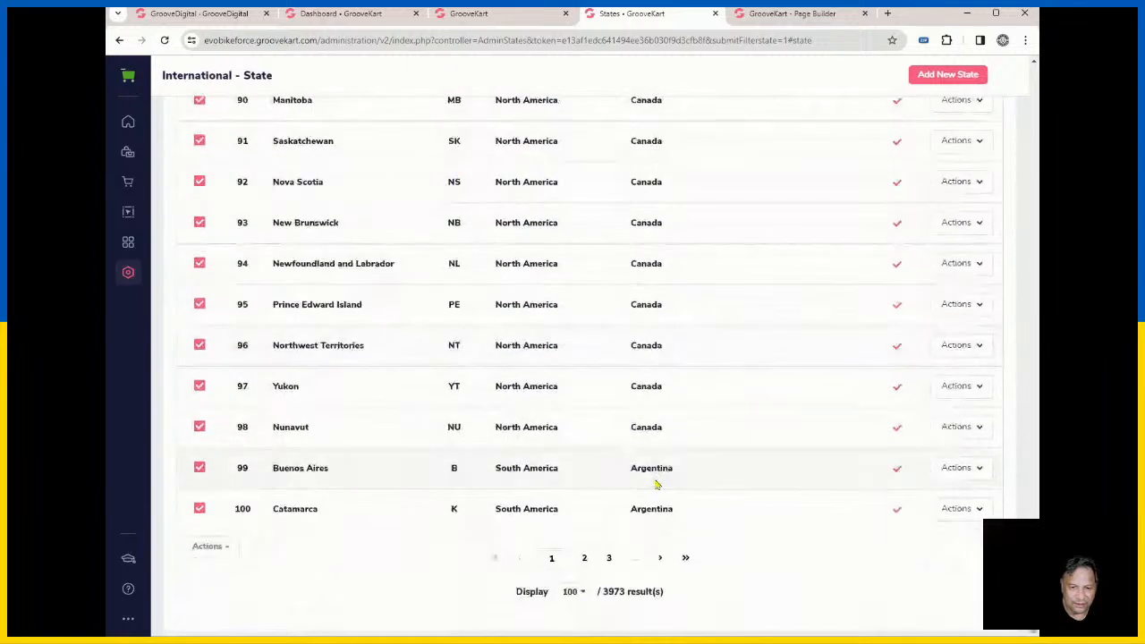
Step: Display 1000 states per page and look through the list down to its last row
left_click(584, 596)
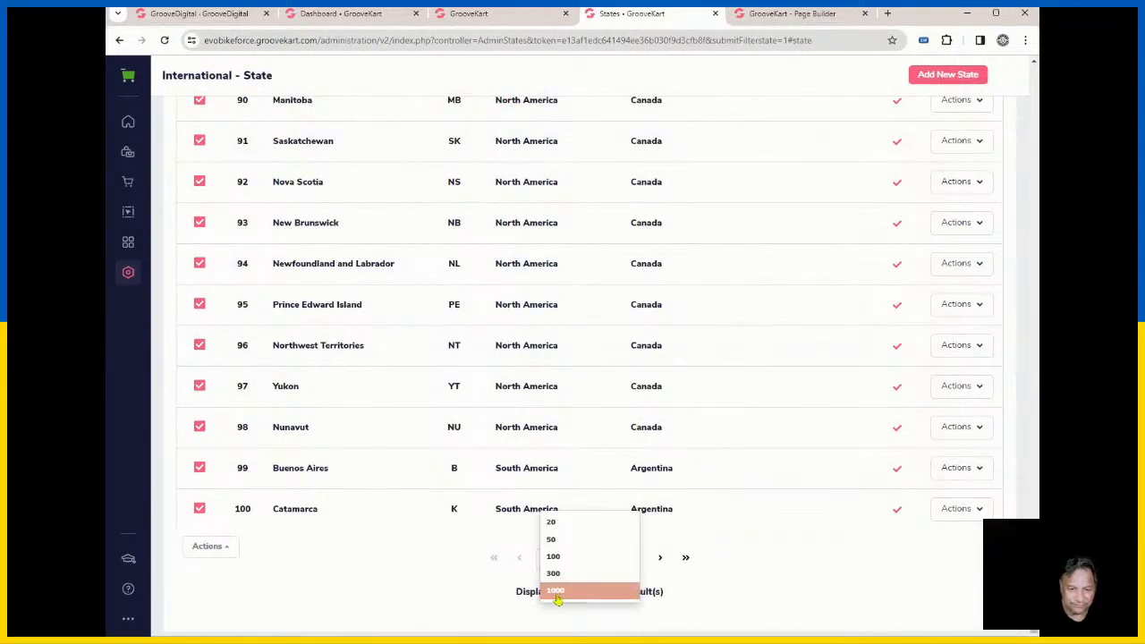
left_click(582, 594)
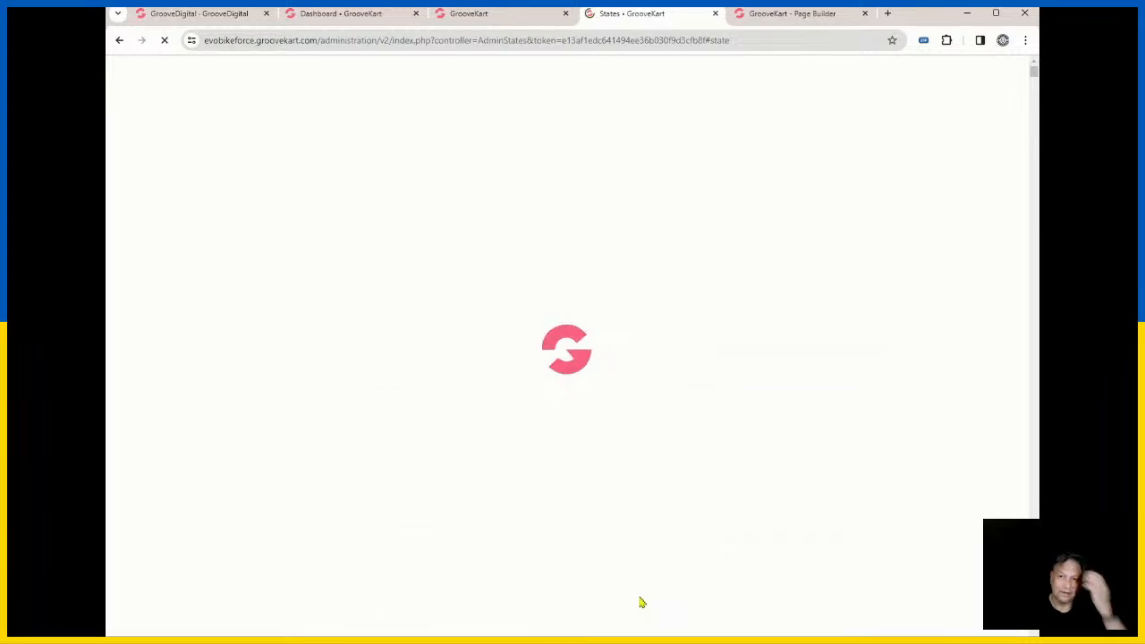
scroll(629, 582, "down", 5)
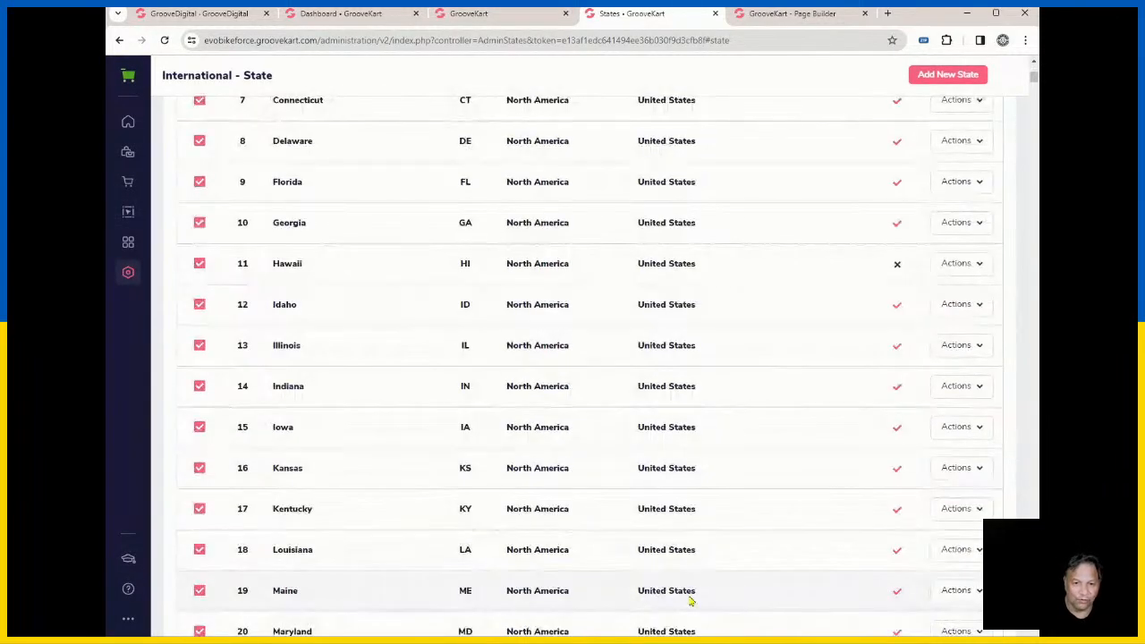
scroll(772, 560, "down", 5)
scroll(765, 571, "down", 15)
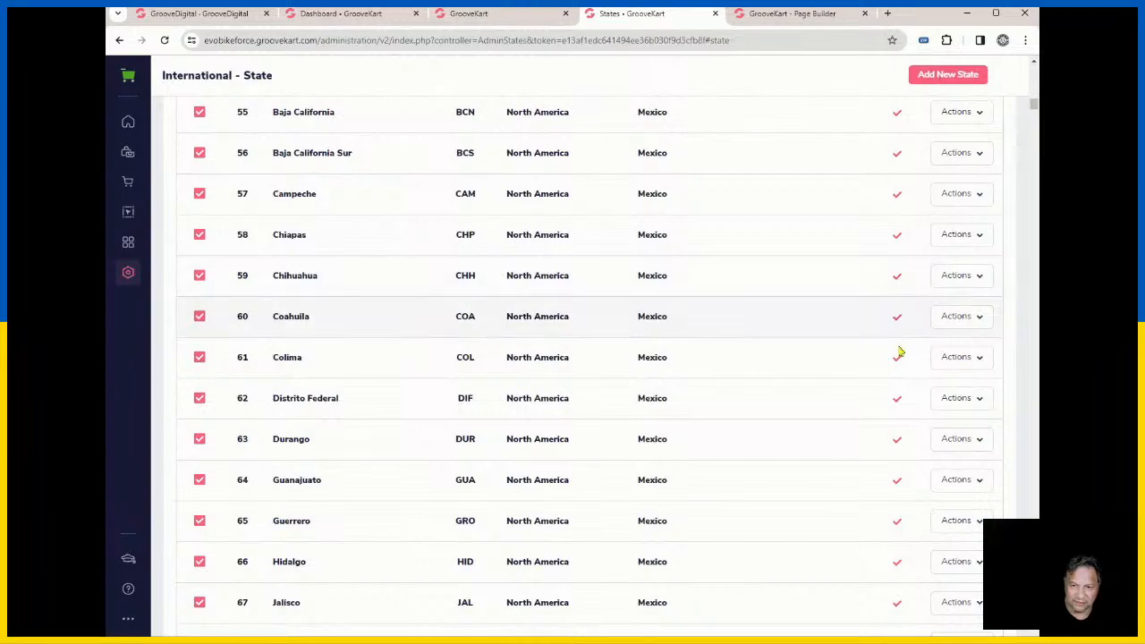
scroll(897, 524, "down", 4)
scroll(899, 525, "down", 20)
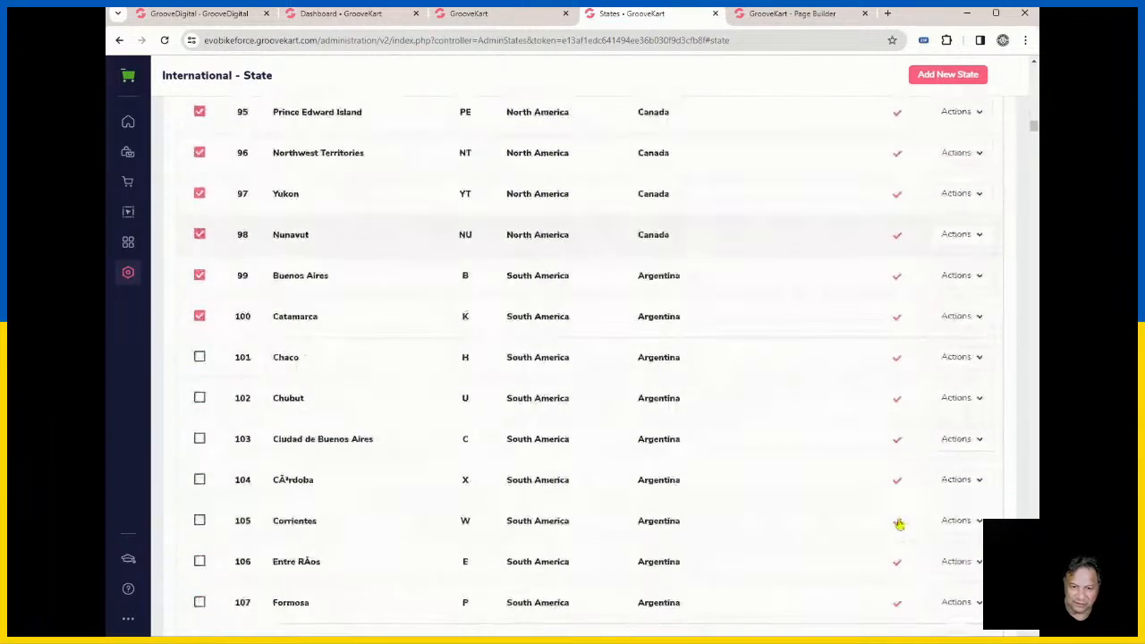
scroll(898, 524, "down", 13)
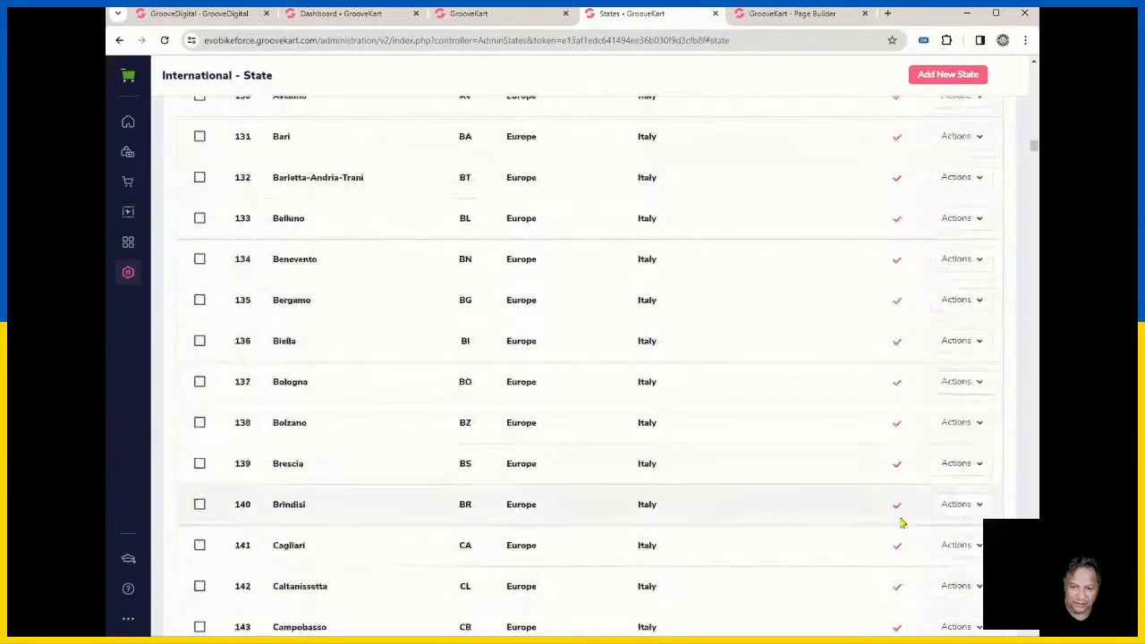
scroll(901, 522, "down", 4)
left_click_drag(1033, 164, 1034, 626)
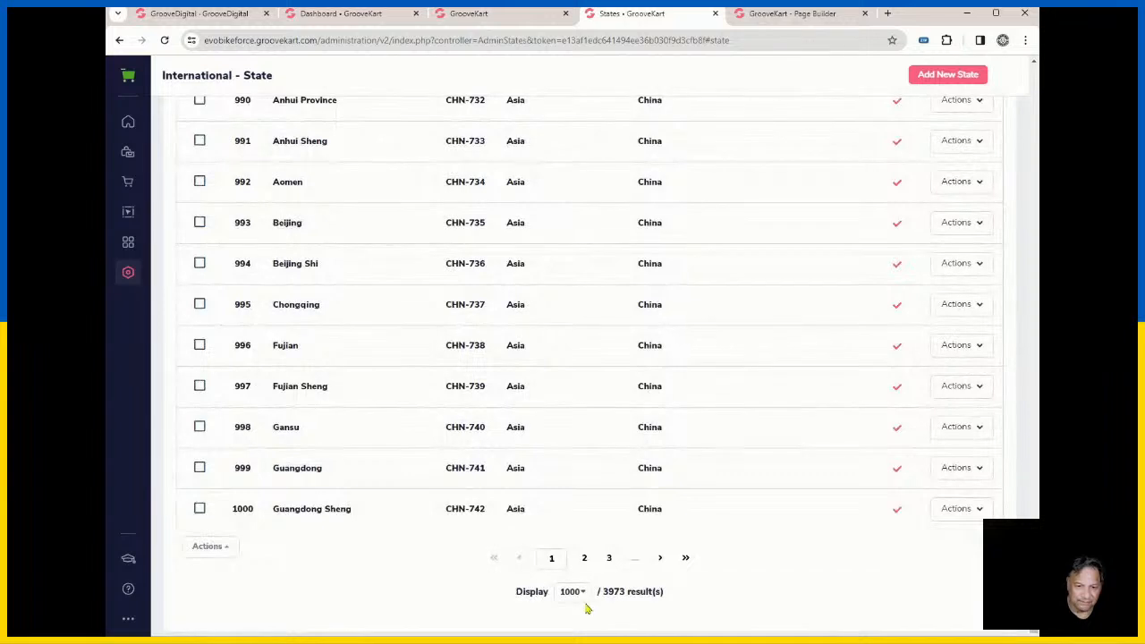
Step: Select all states on the first page of the list and disable the selection
left_click(218, 551)
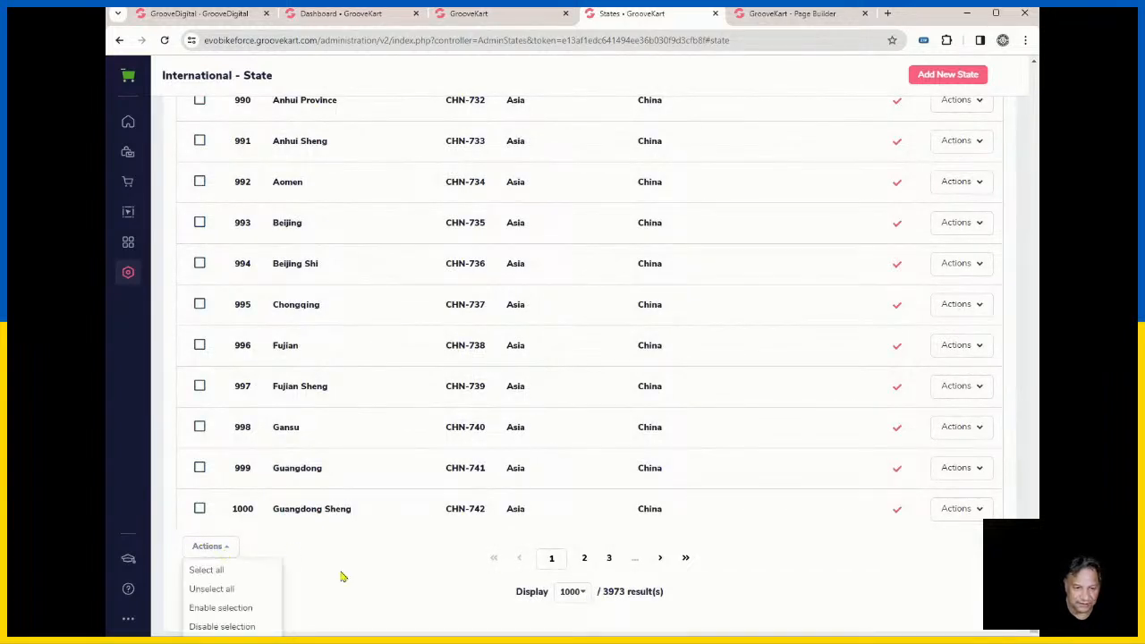
left_click(220, 573)
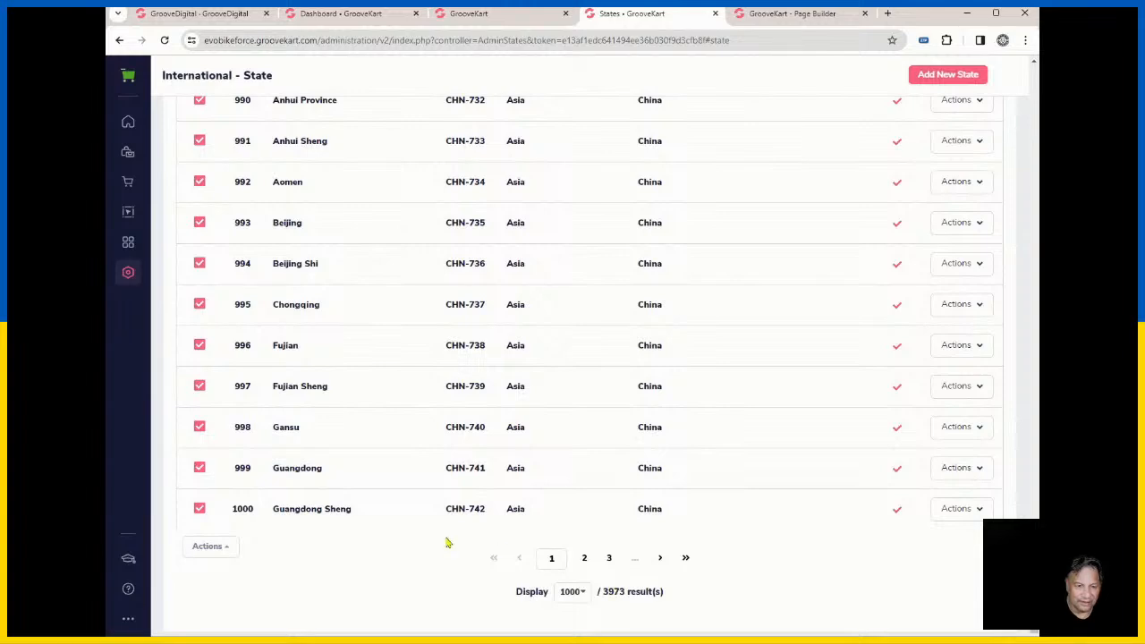
left_click(222, 554)
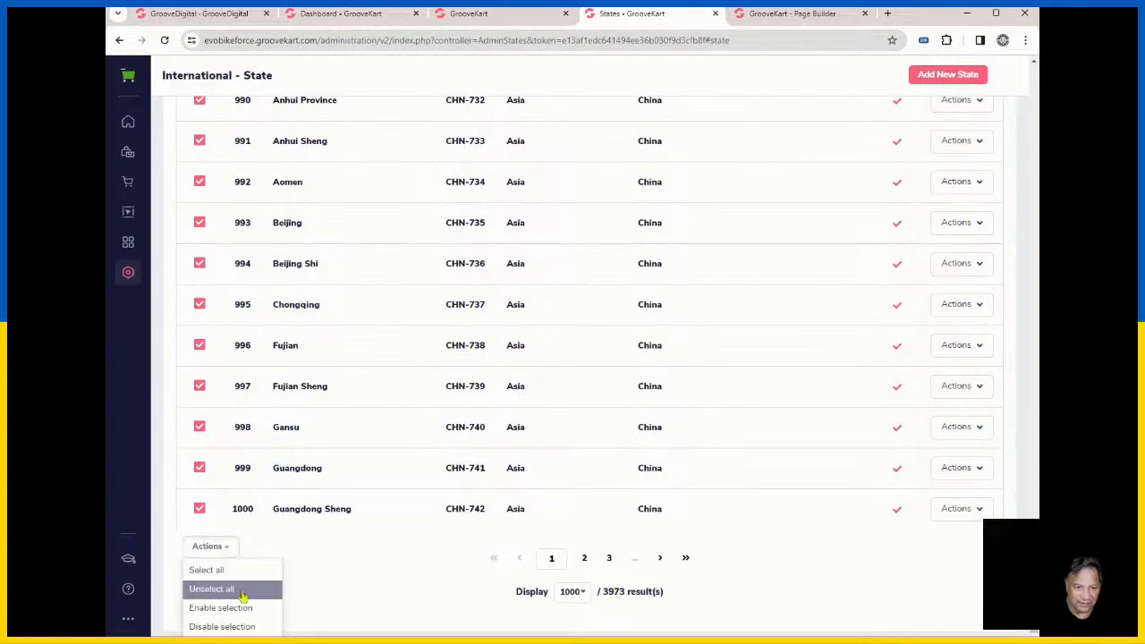
scroll(237, 617, "down", 1)
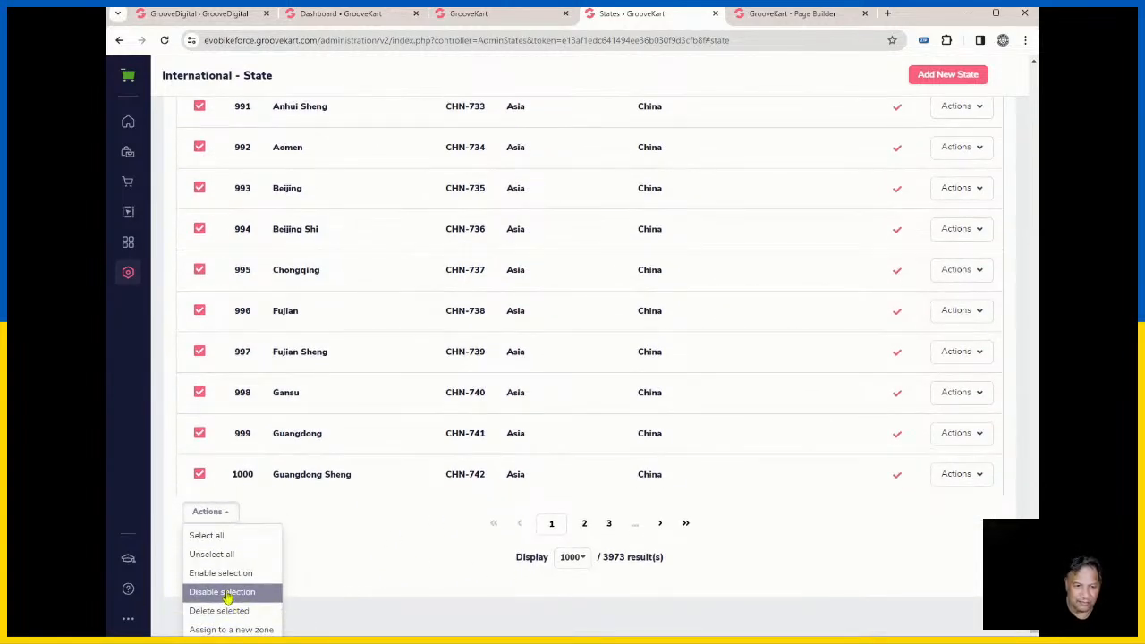
left_click(224, 592)
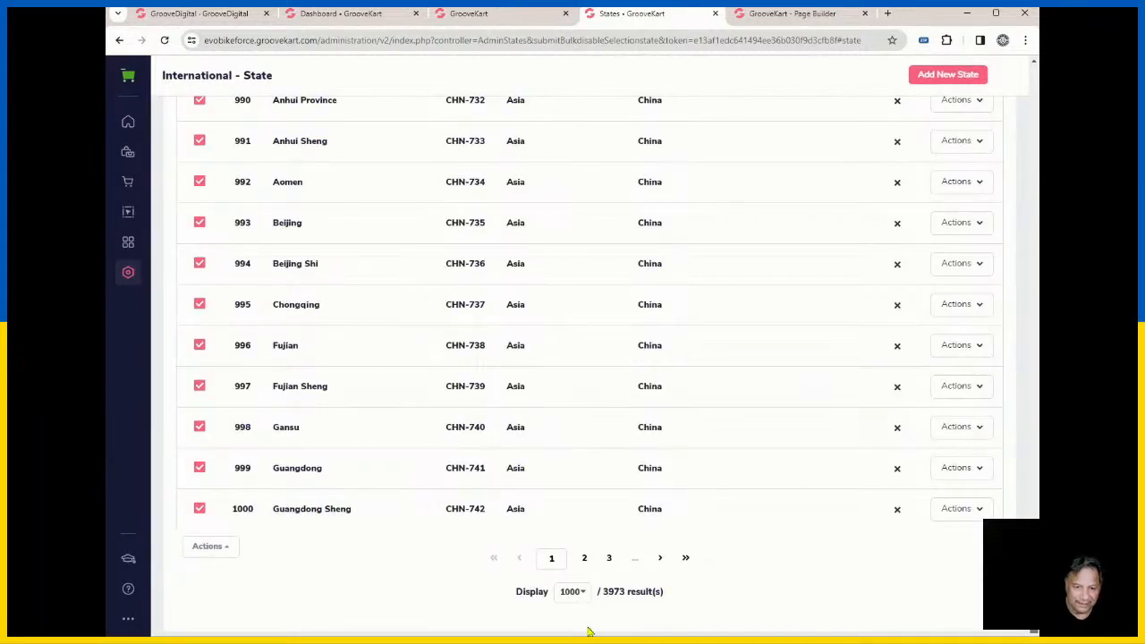
Step: Try to disable all states on page 2 of the list with a bulk selection
left_click(585, 558)
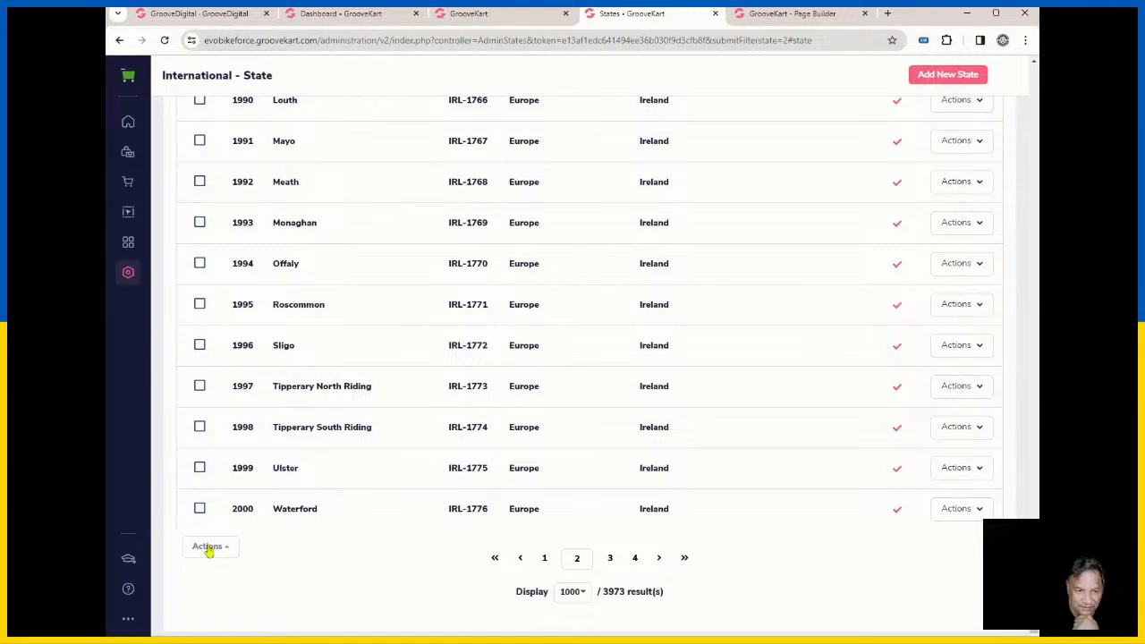
left_click(209, 545)
scroll(278, 582, "down", 1)
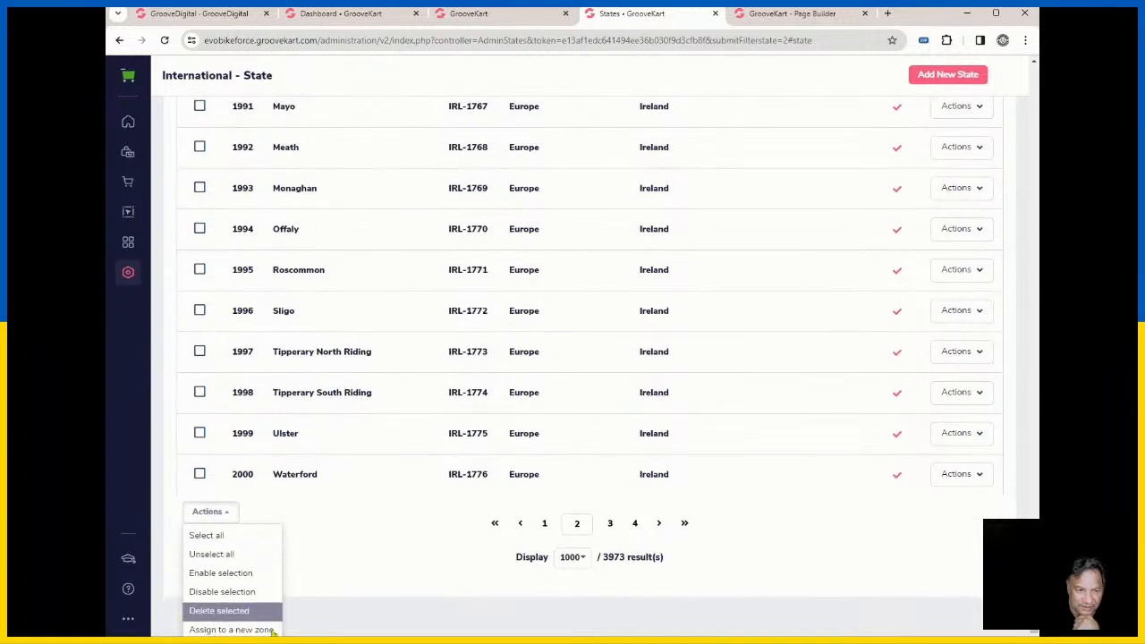
left_click(211, 536)
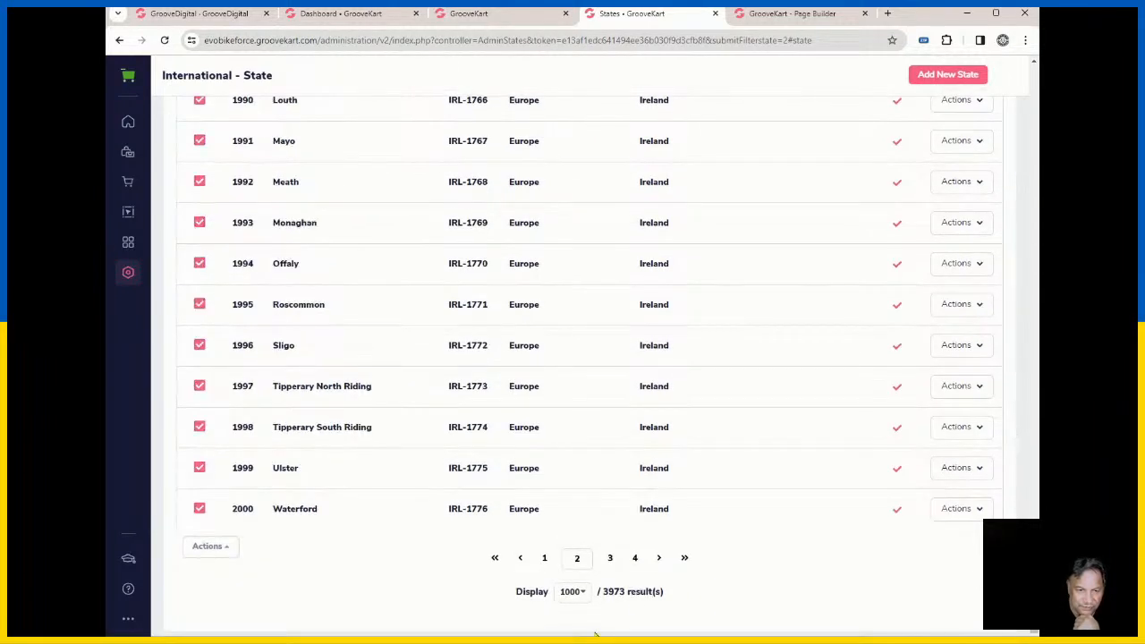
left_click(210, 548)
scroll(269, 599, "down", 1)
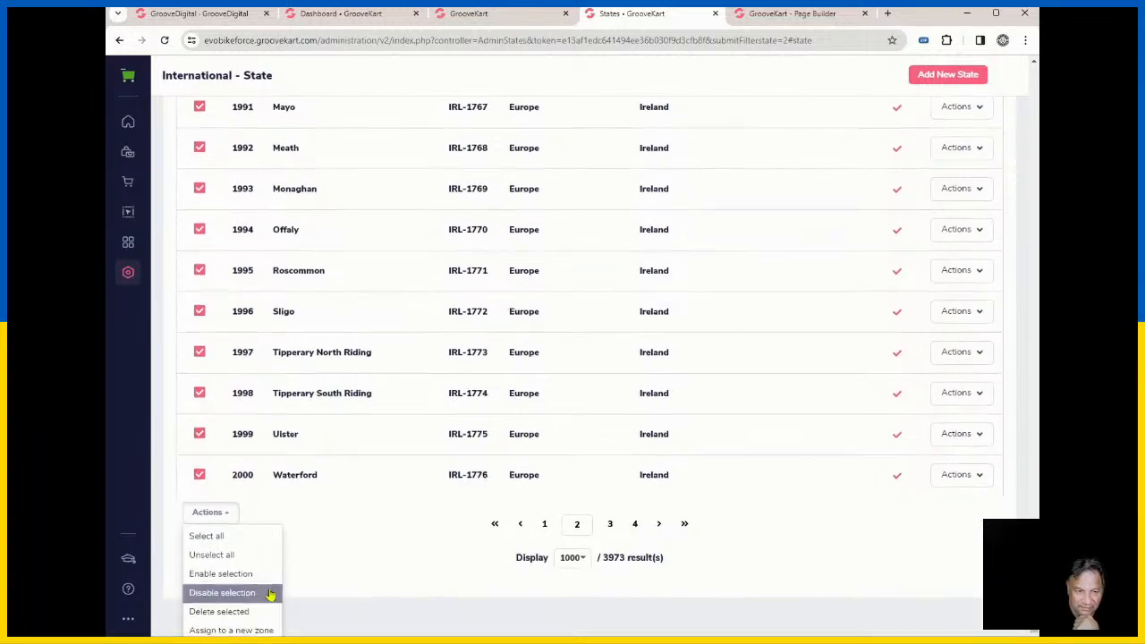
left_click(239, 597)
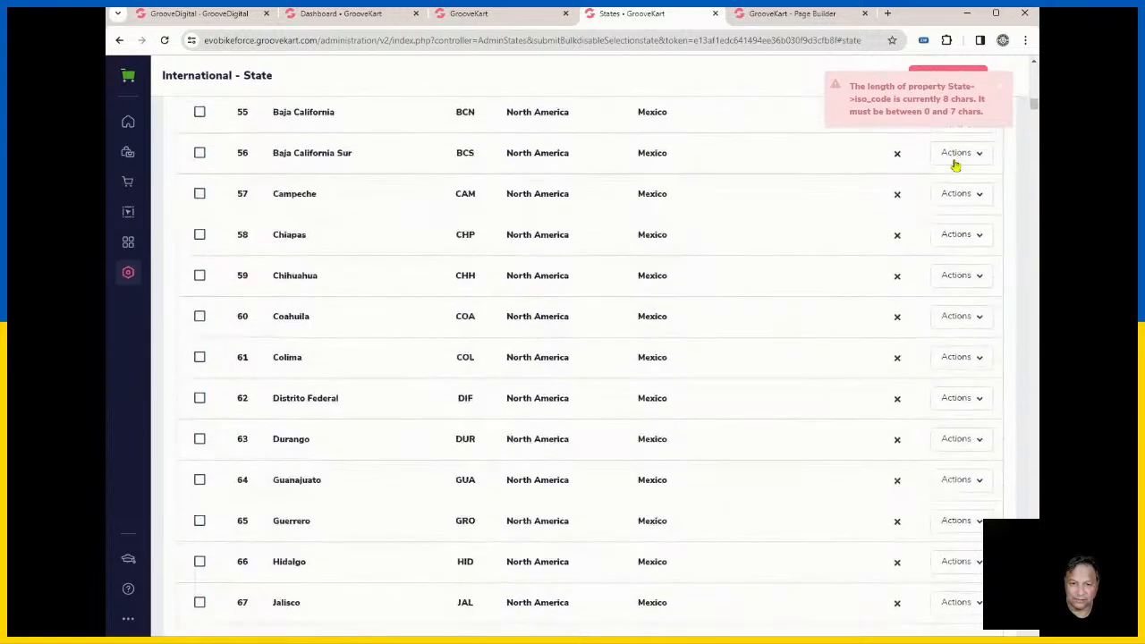
Step: Try to disable all states on page 3 of the list with a bulk selection
left_click_drag(1035, 104, 1035, 631)
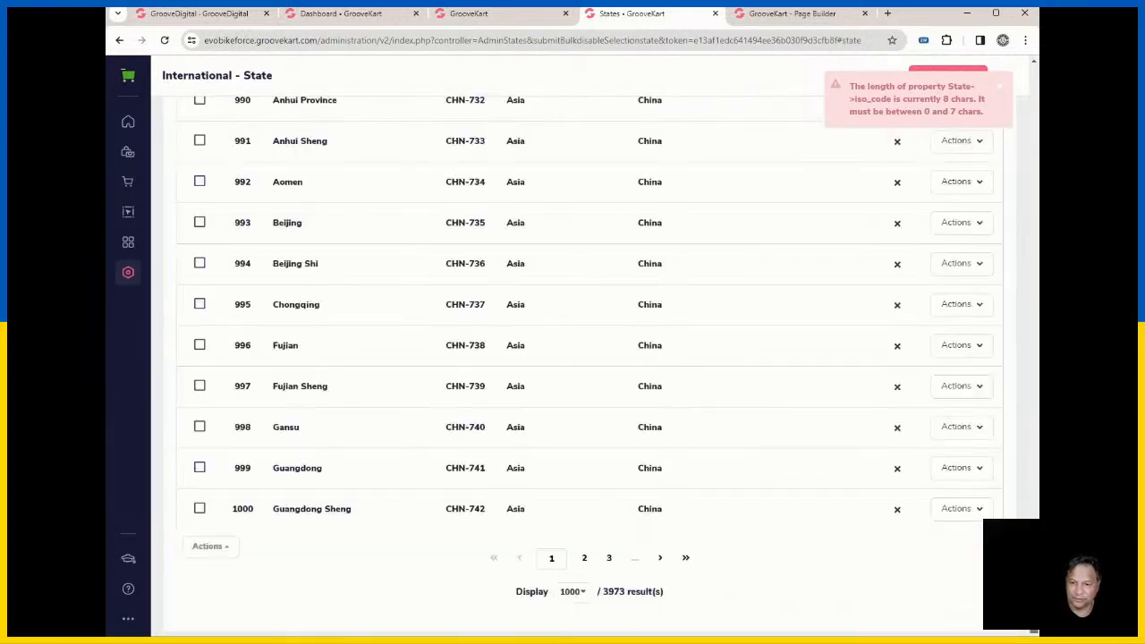
left_click(609, 558)
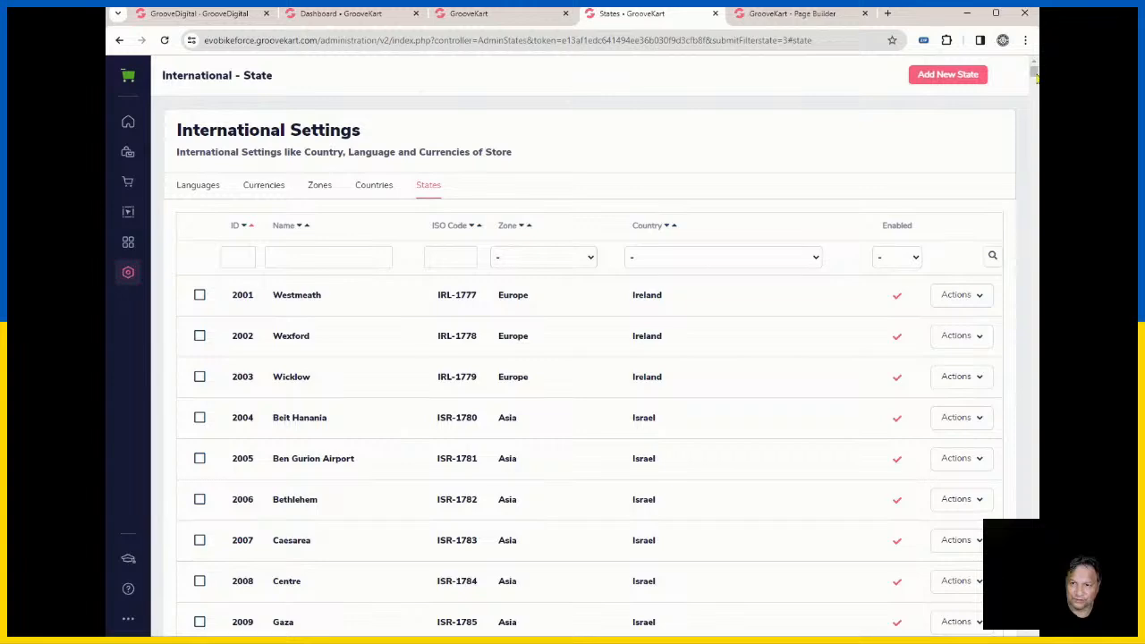
left_click_drag(1035, 79, 992, 617)
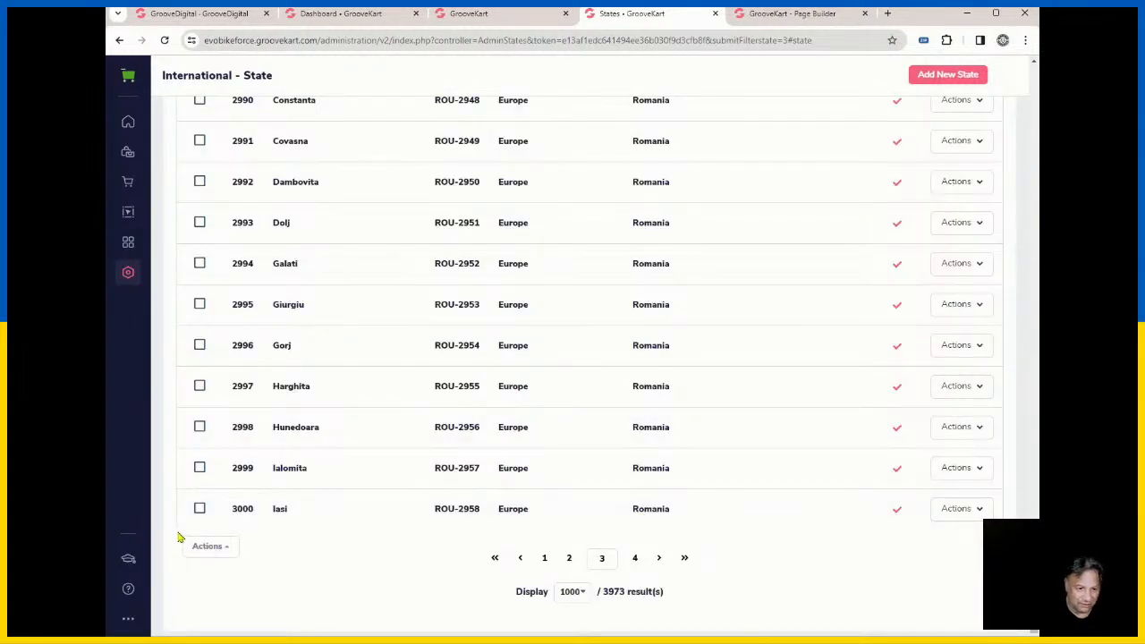
left_click(213, 549)
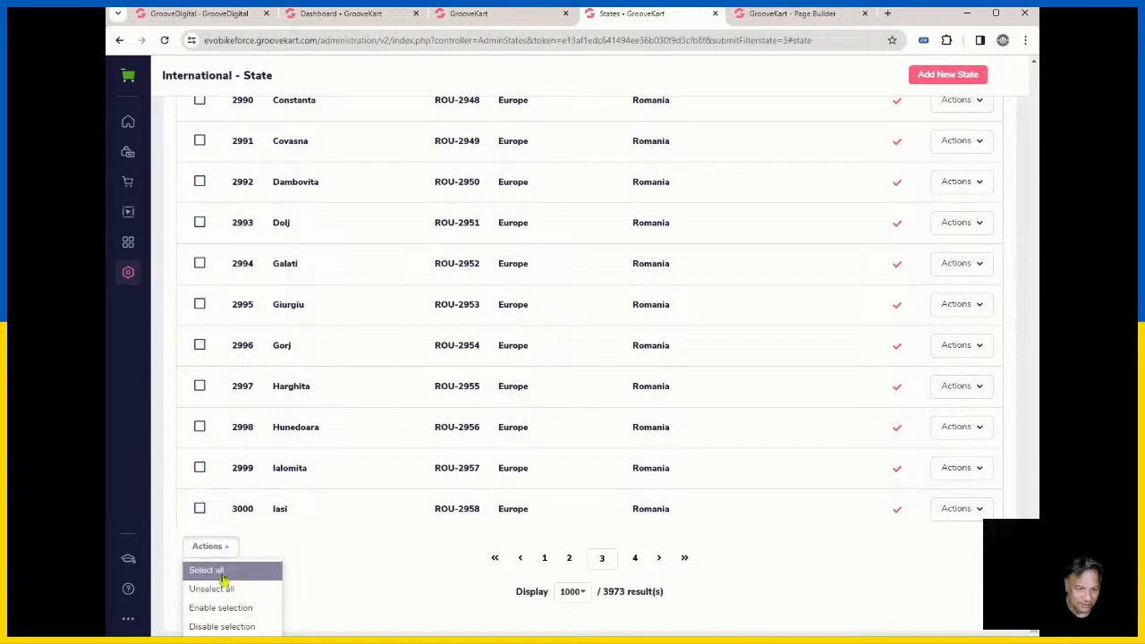
left_click(222, 572)
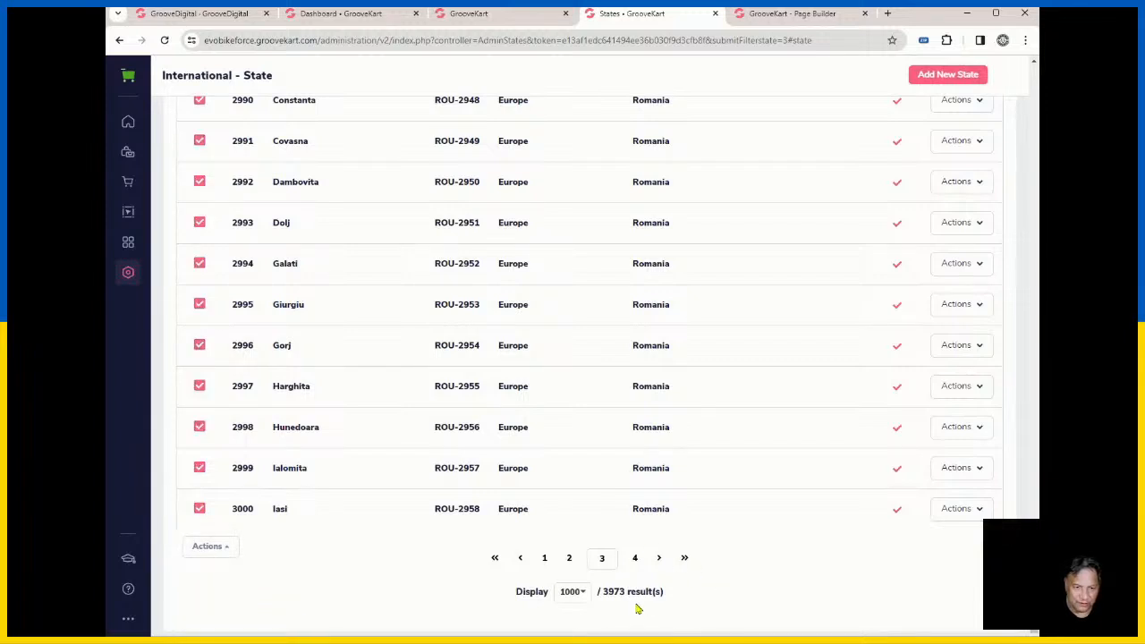
left_click(220, 547)
left_click(221, 618)
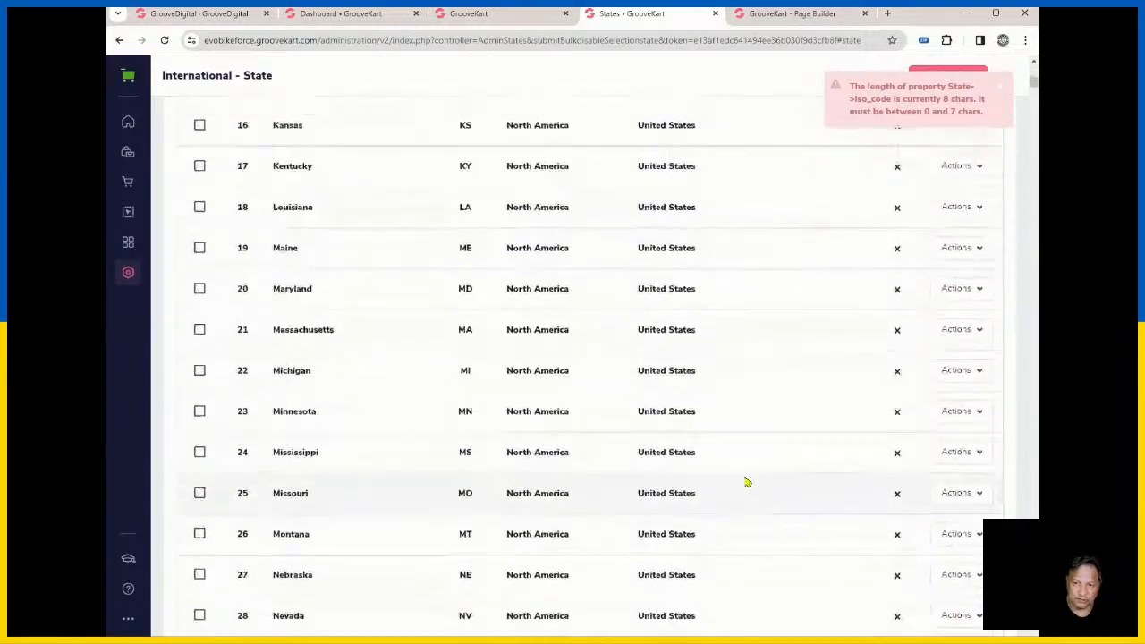
Step: Examine the enabled status of the listed states, checking entries from the United States through China
scroll(746, 481, "down", 7)
left_click_drag(1035, 93, 1002, 624)
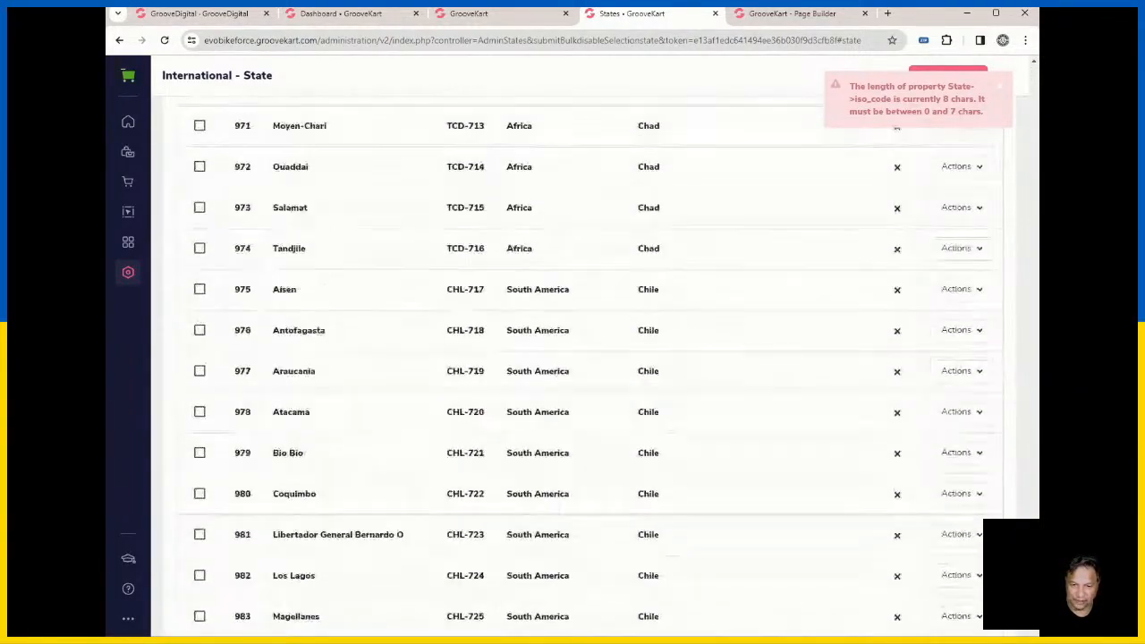
scroll(876, 456, "up", 5)
scroll(872, 474, "down", 10)
scroll(867, 495, "down", 3)
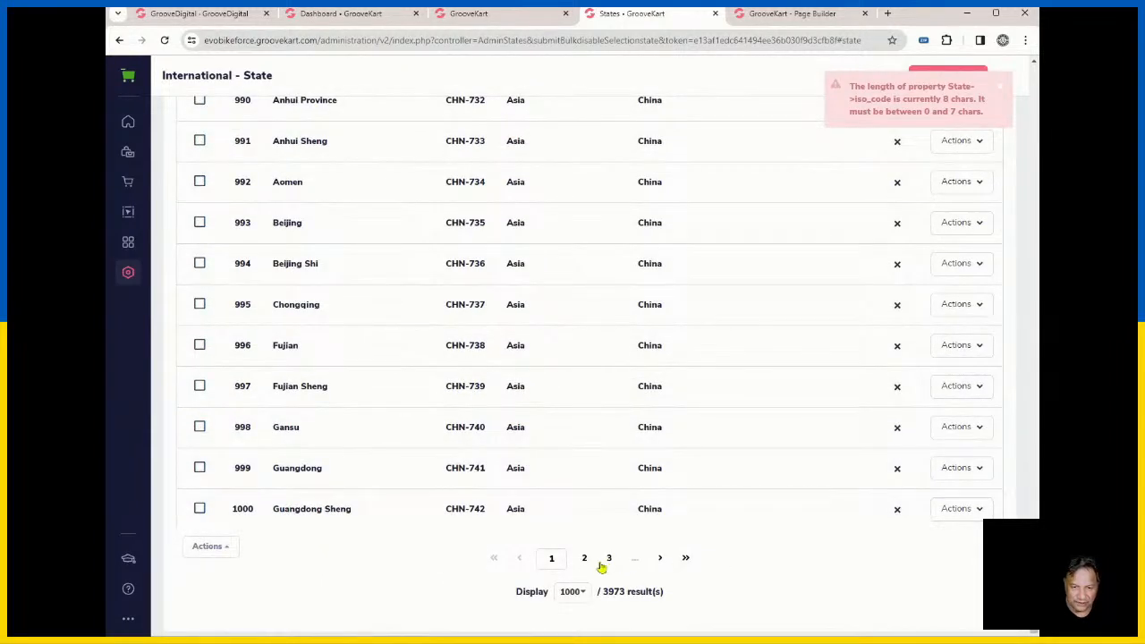
left_click(661, 559)
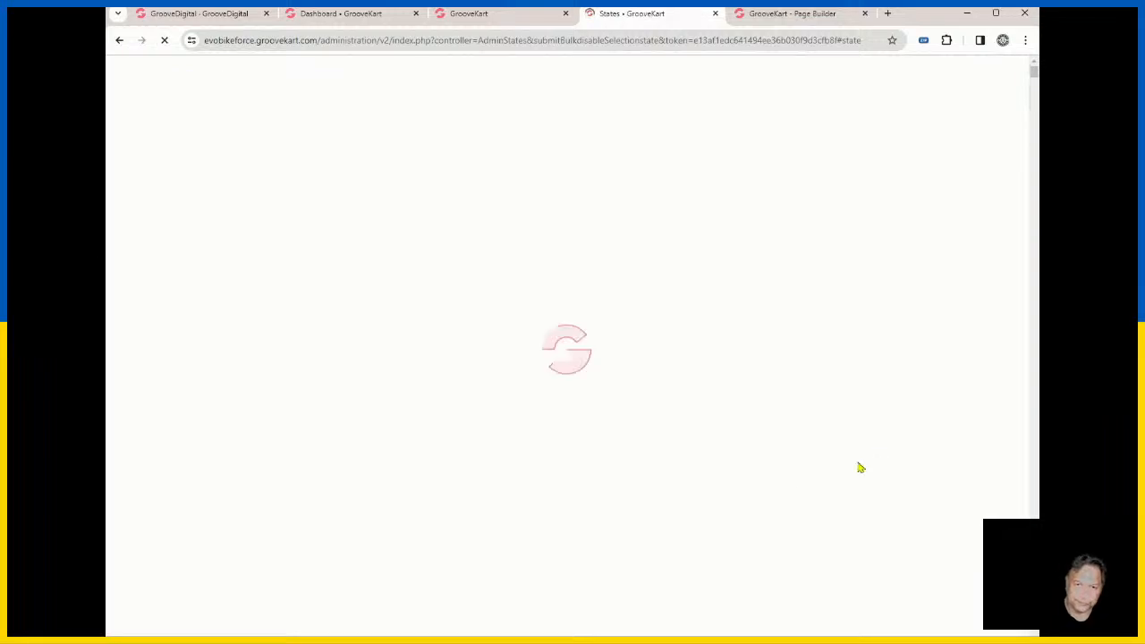
scroll(787, 482, "down", 20)
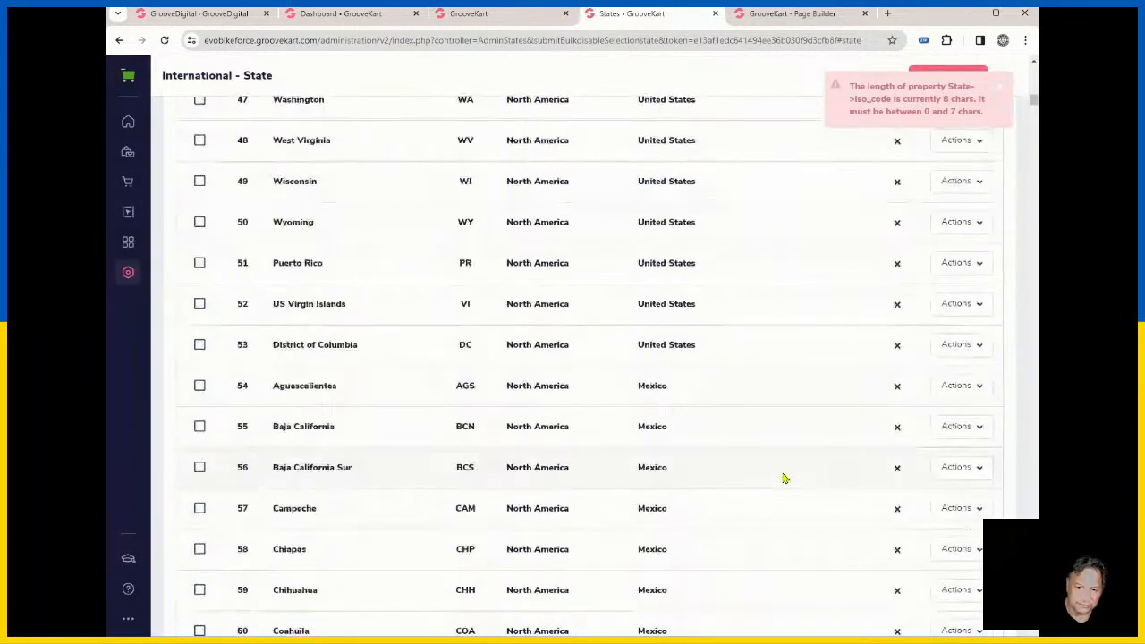
scroll(780, 479, "down", 8)
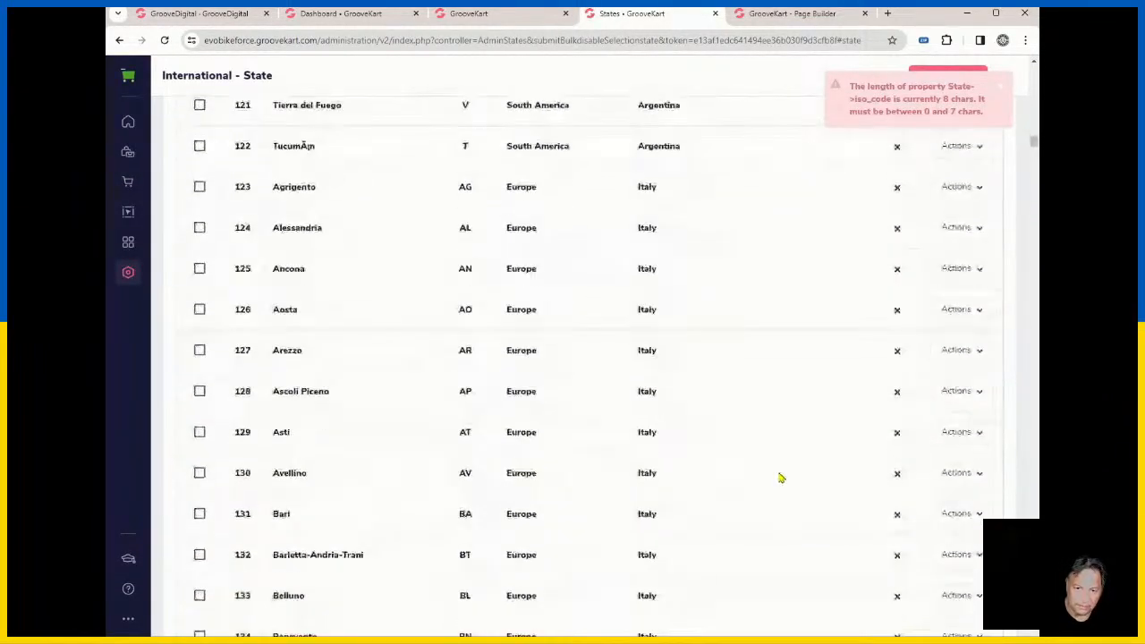
scroll(1009, 438, "up", 18)
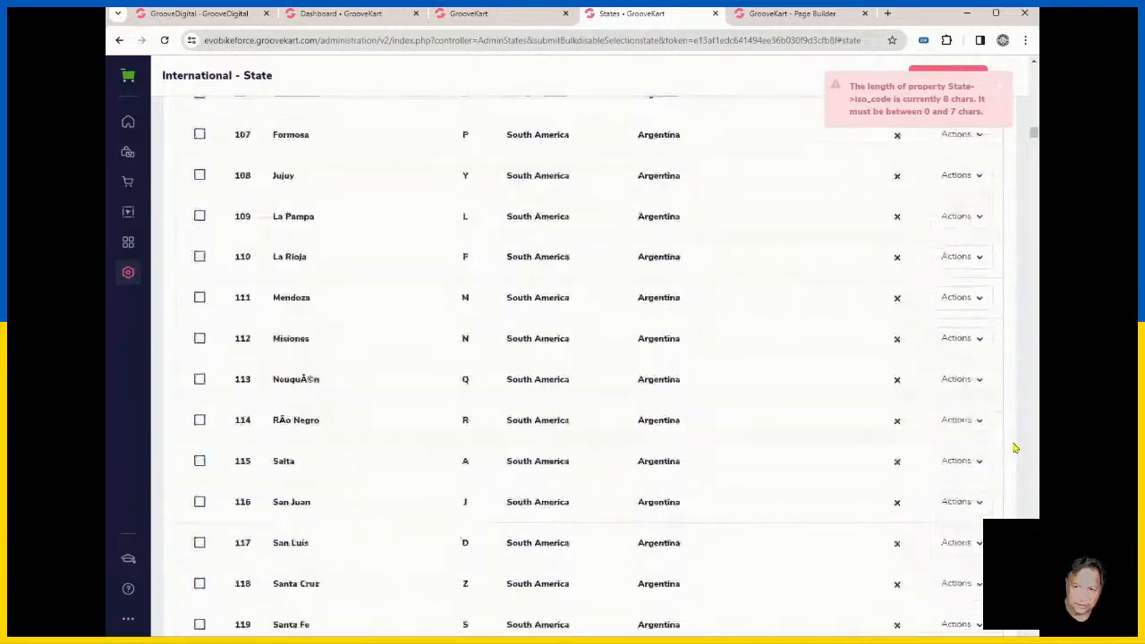
scroll(964, 374, "up", 20)
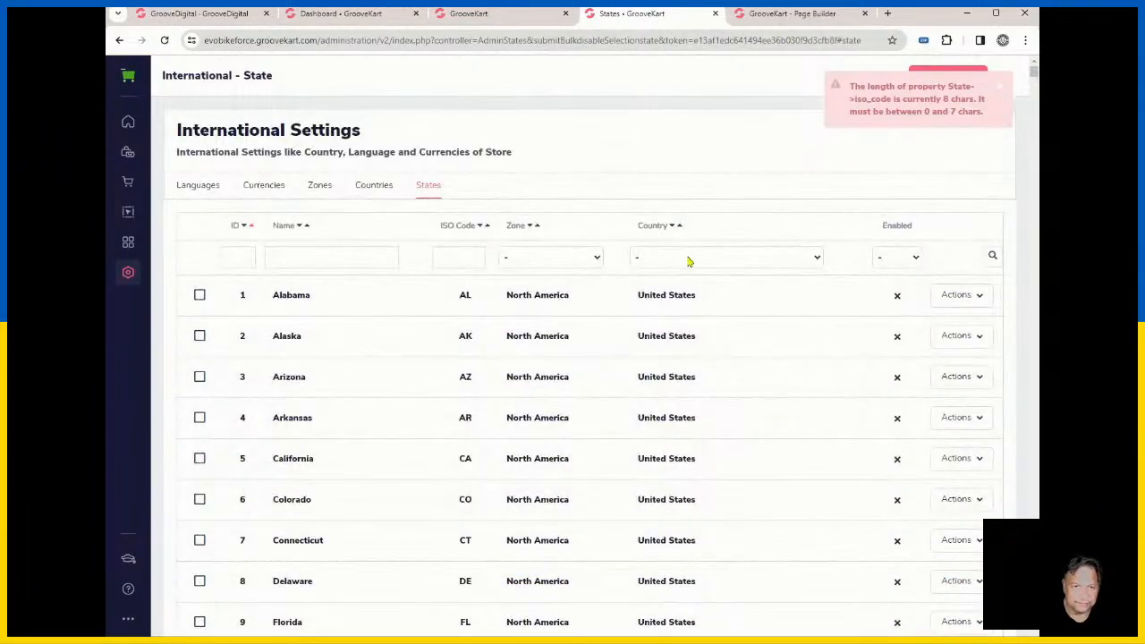
Step: Open the Countries section and change how many countries are displayed per page
left_click(371, 187)
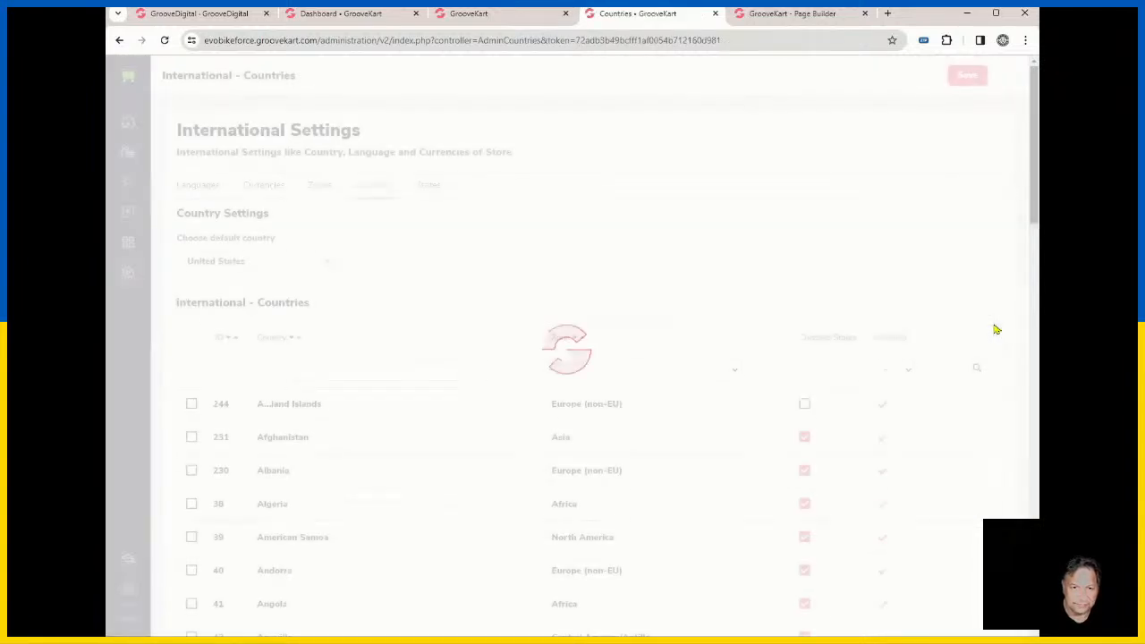
scroll(823, 345, "down", 2)
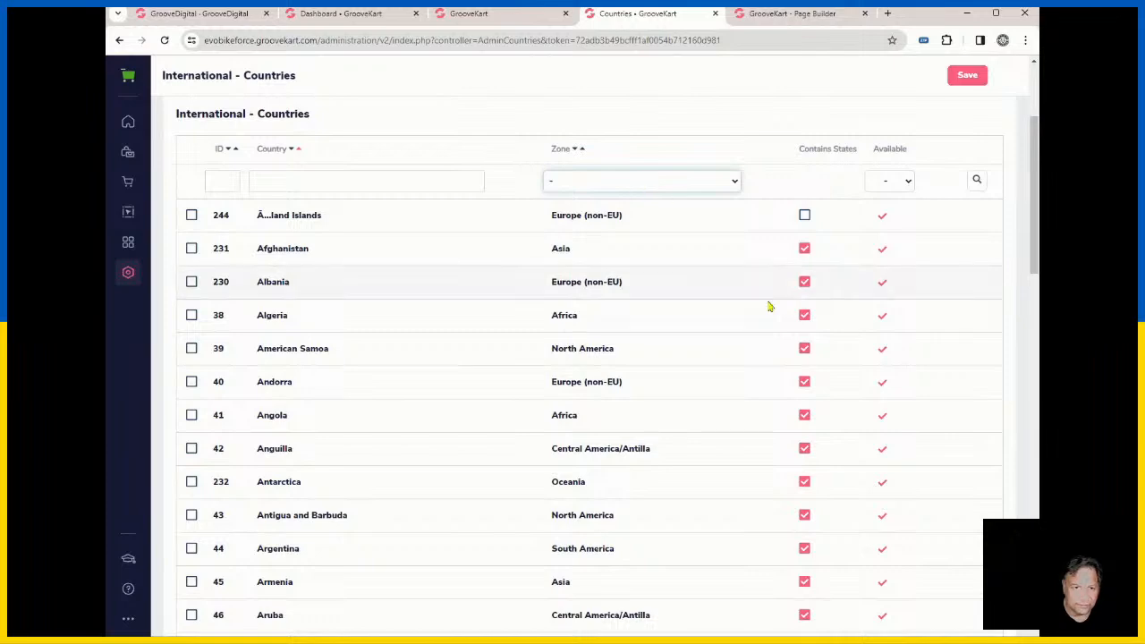
scroll(390, 407, "down", 1)
scroll(393, 401, "down", 14)
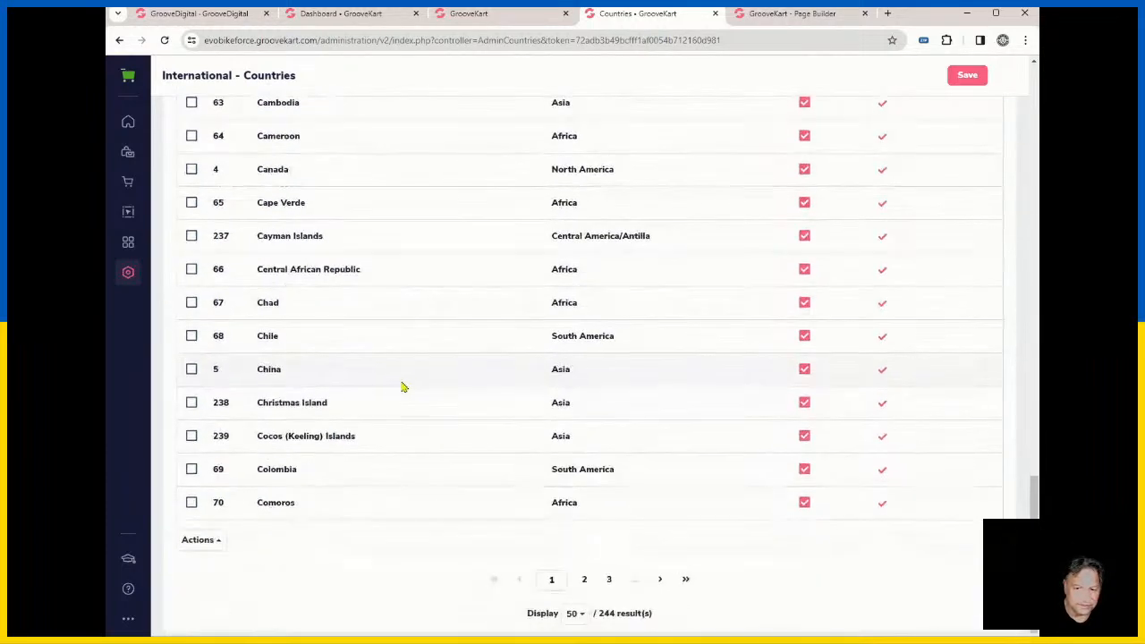
left_click(574, 614)
left_click(586, 612)
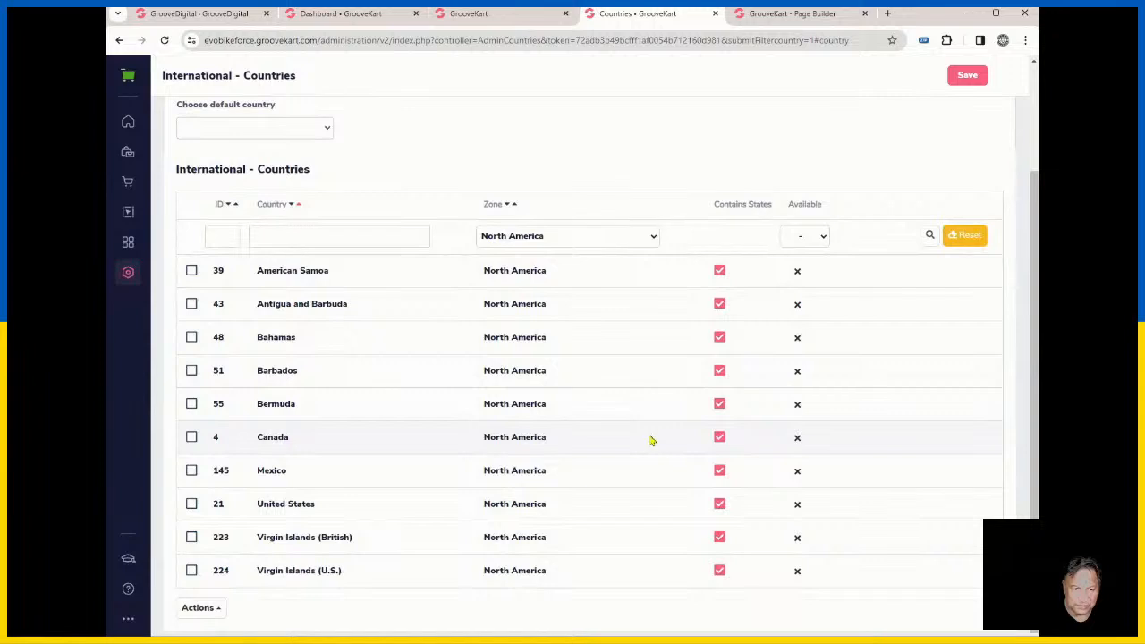
Step: Enable the United States in the North America country list using the bulk enable action
left_click(191, 506)
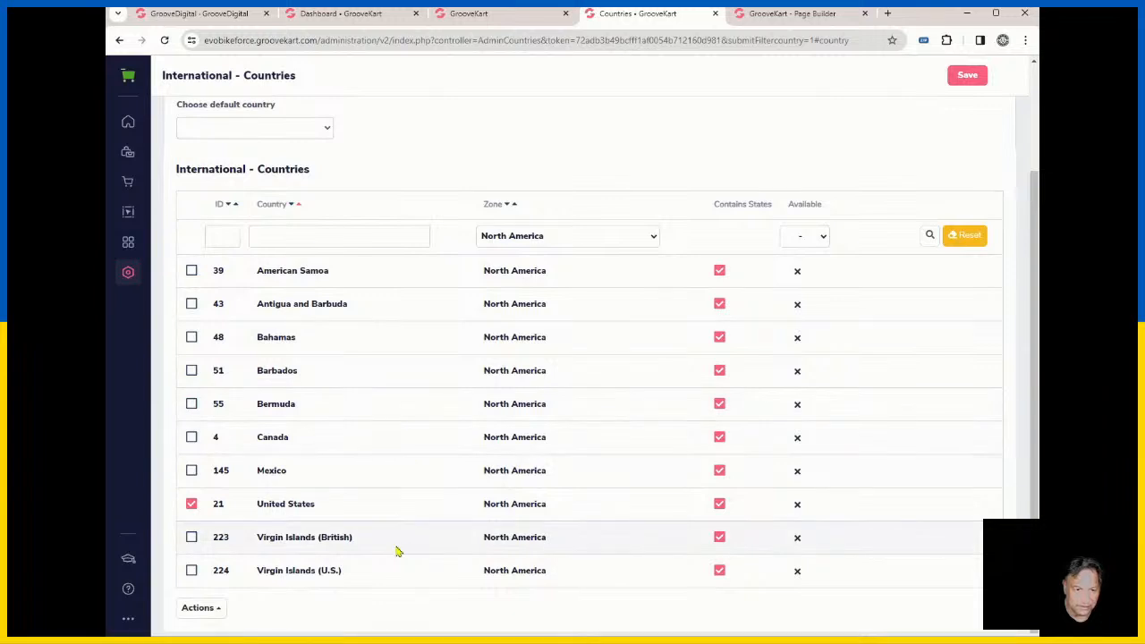
left_click(200, 608)
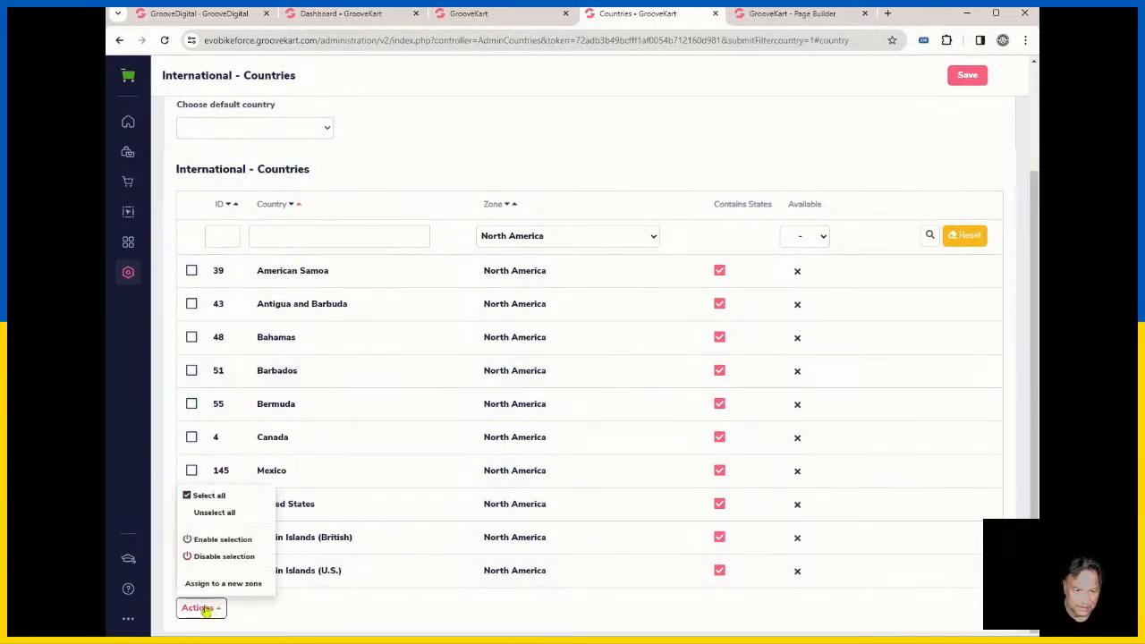
left_click(240, 540)
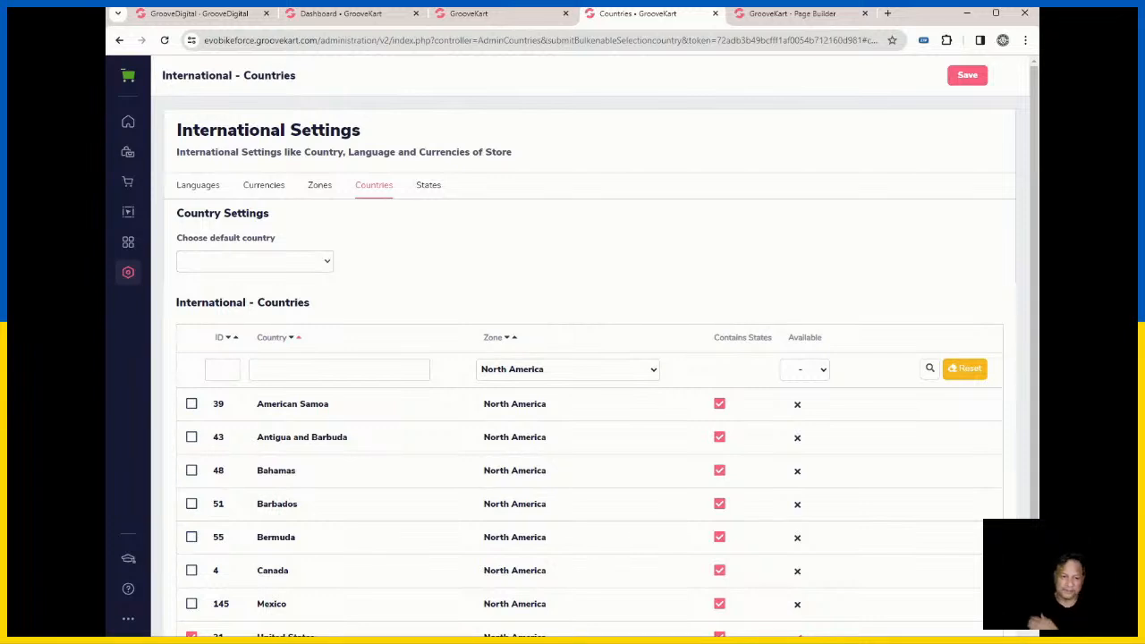
scroll(596, 527, "down", 2)
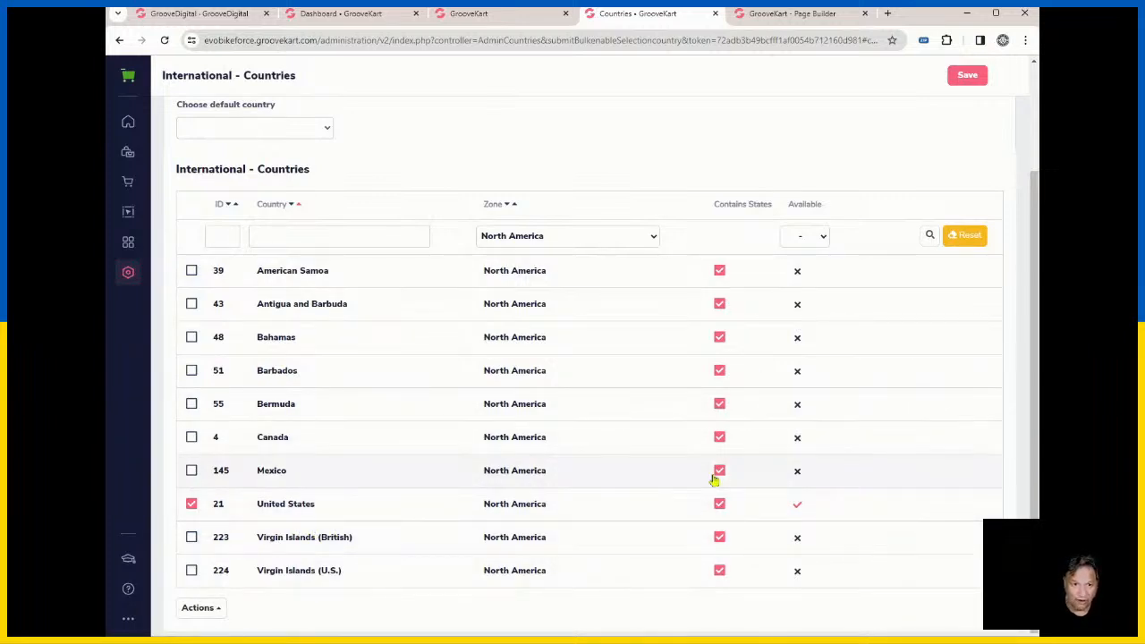
Step: Open the States section and filter the list by the country United States
scroll(714, 481, "up", 2)
scroll(894, 430, "down", 2)
scroll(953, 410, "up", 2)
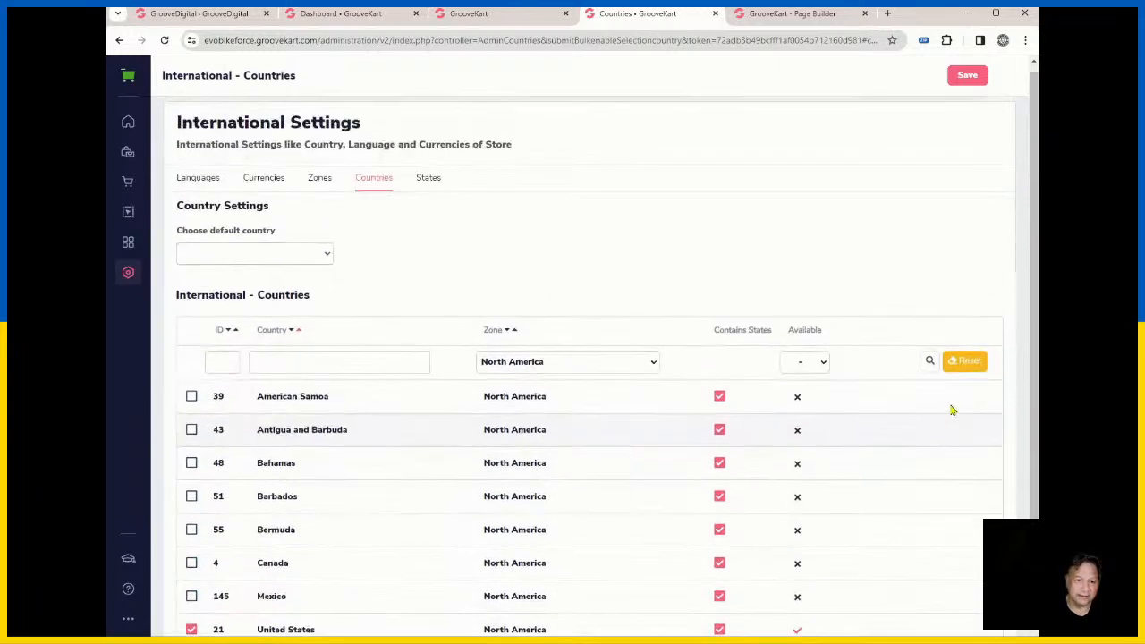
scroll(953, 409, "down", 2)
scroll(715, 313, "up", 2)
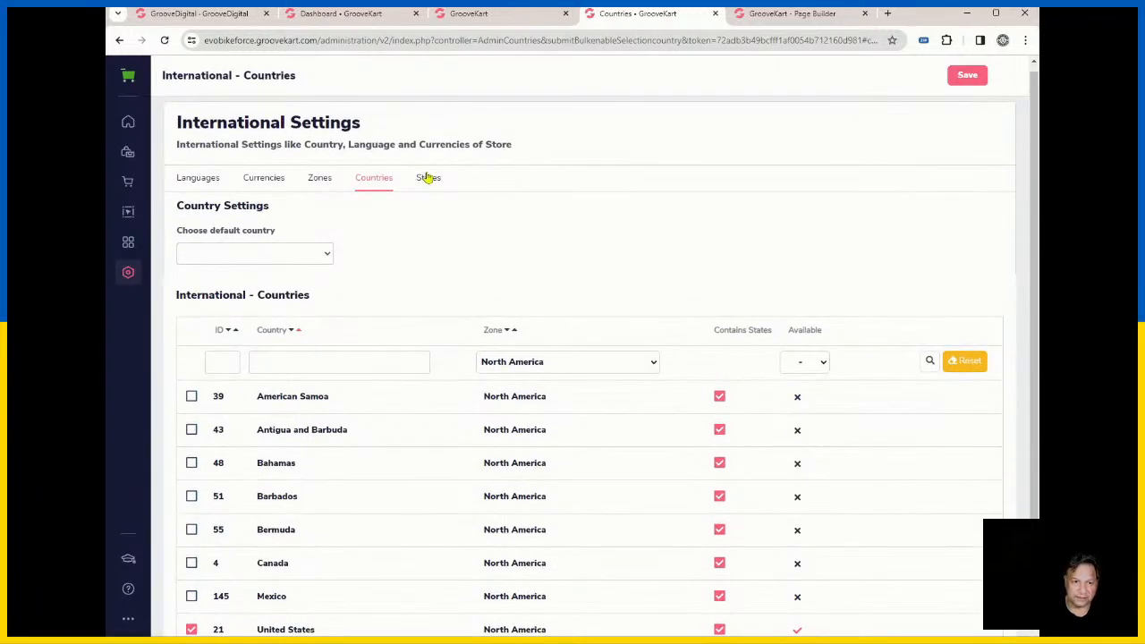
left_click(428, 177)
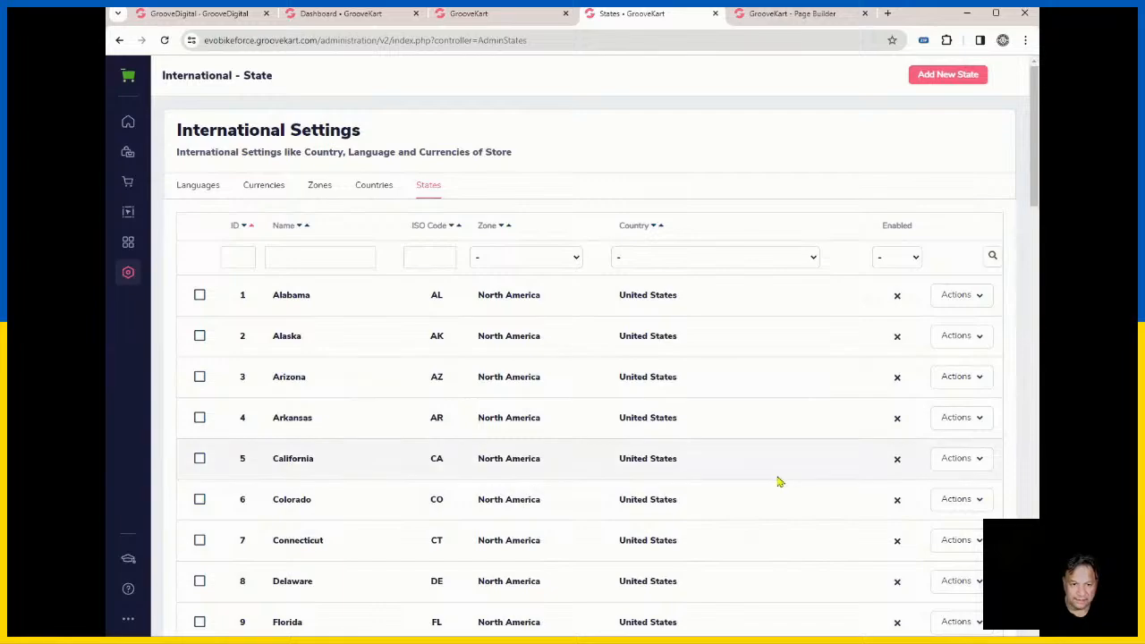
scroll(779, 482, "down", 10)
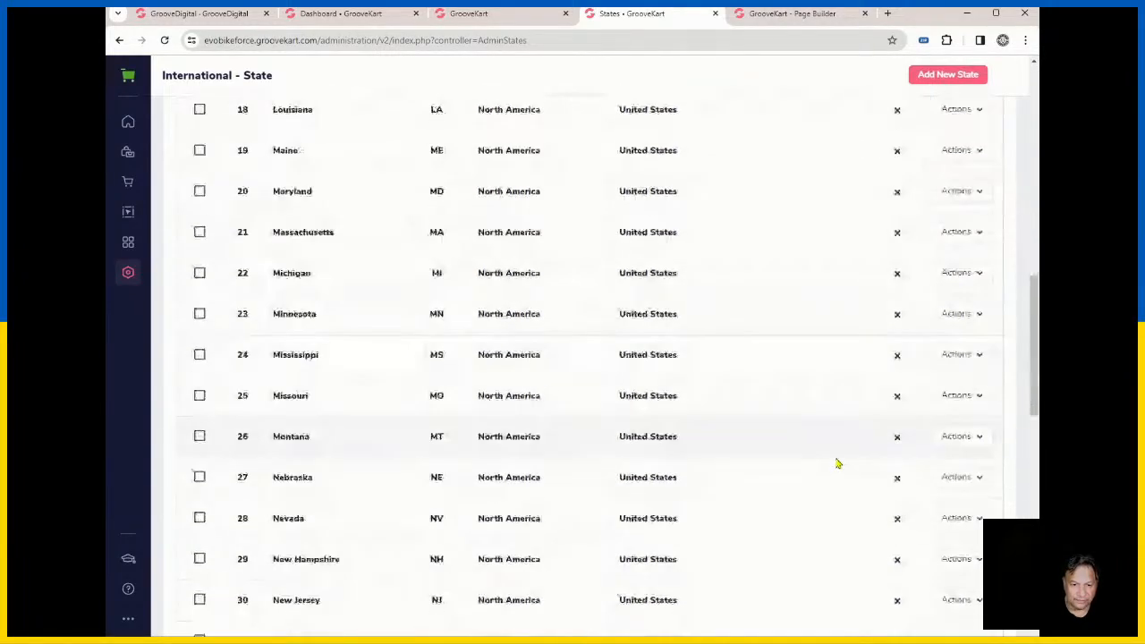
scroll(837, 464, "down", 10)
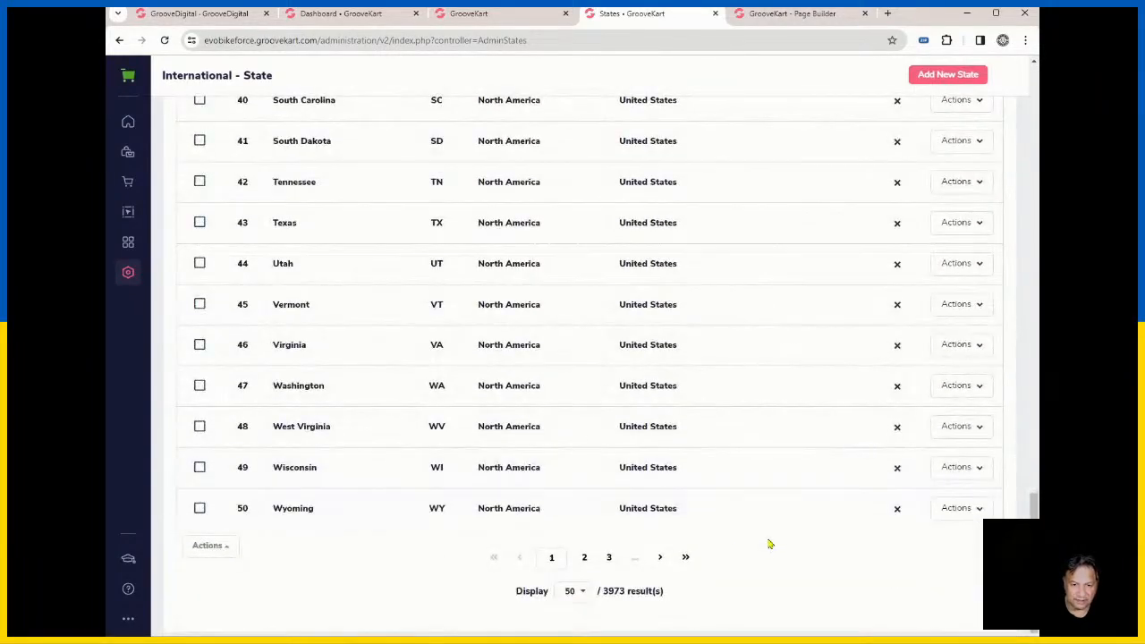
scroll(715, 581, "up", 9)
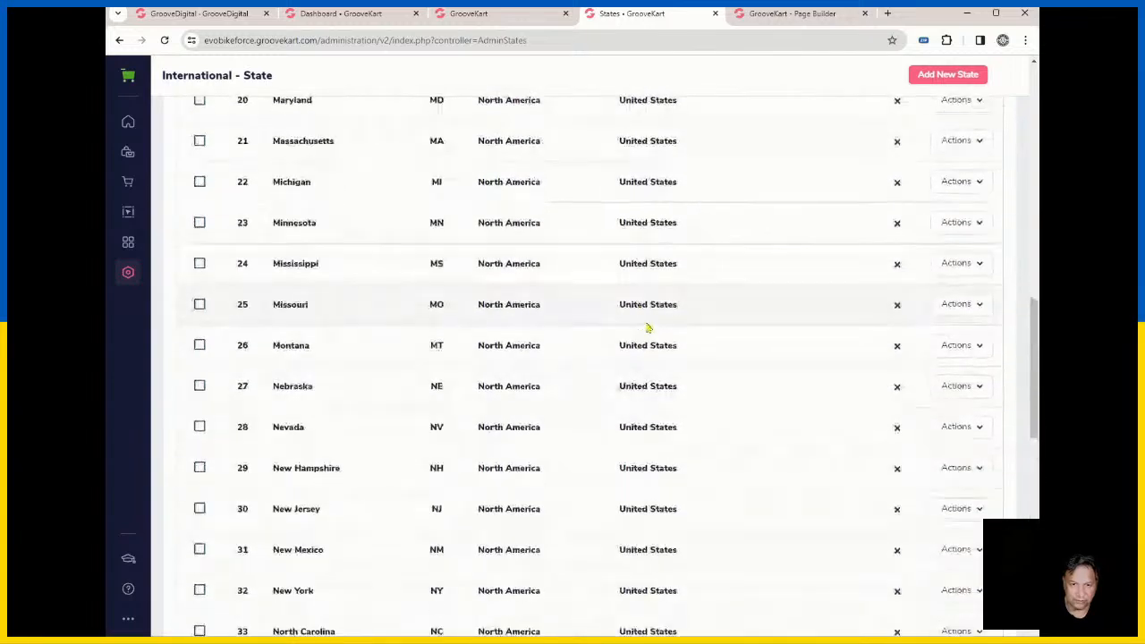
scroll(662, 340, "up", 10)
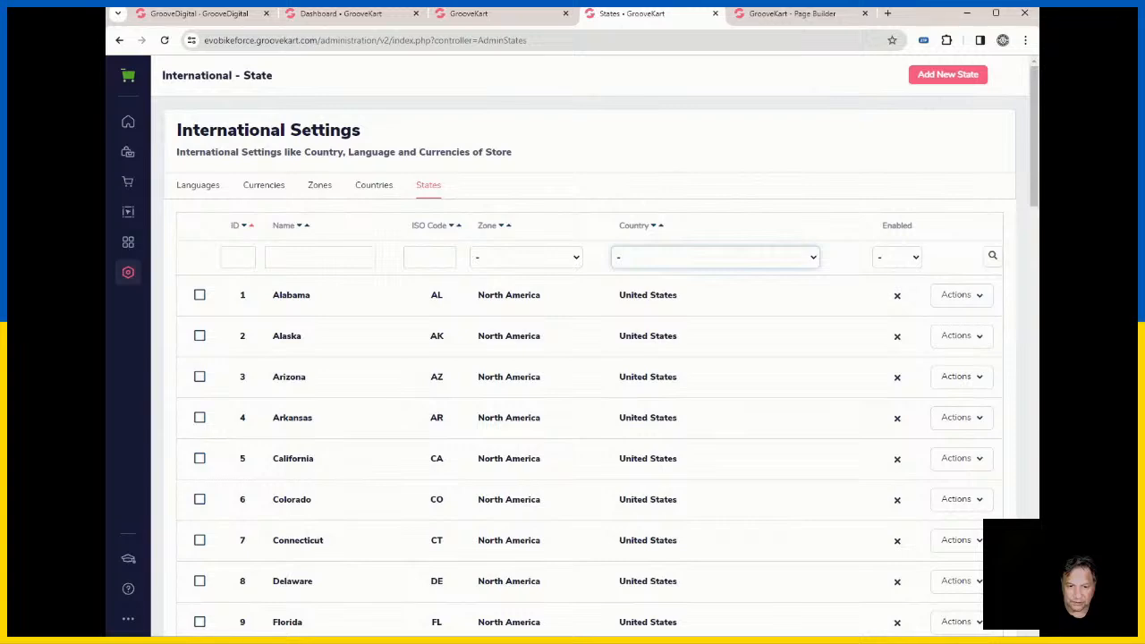
left_click(760, 512)
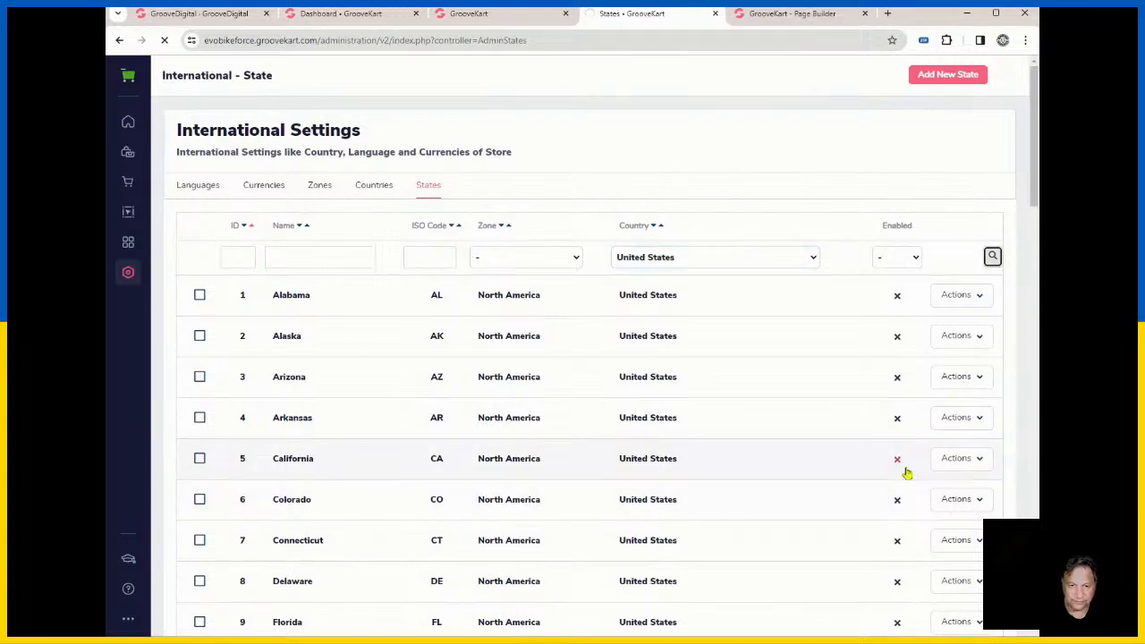
Step: Set the filtered states list to display 100 entries per page
scroll(775, 455, "down", 18)
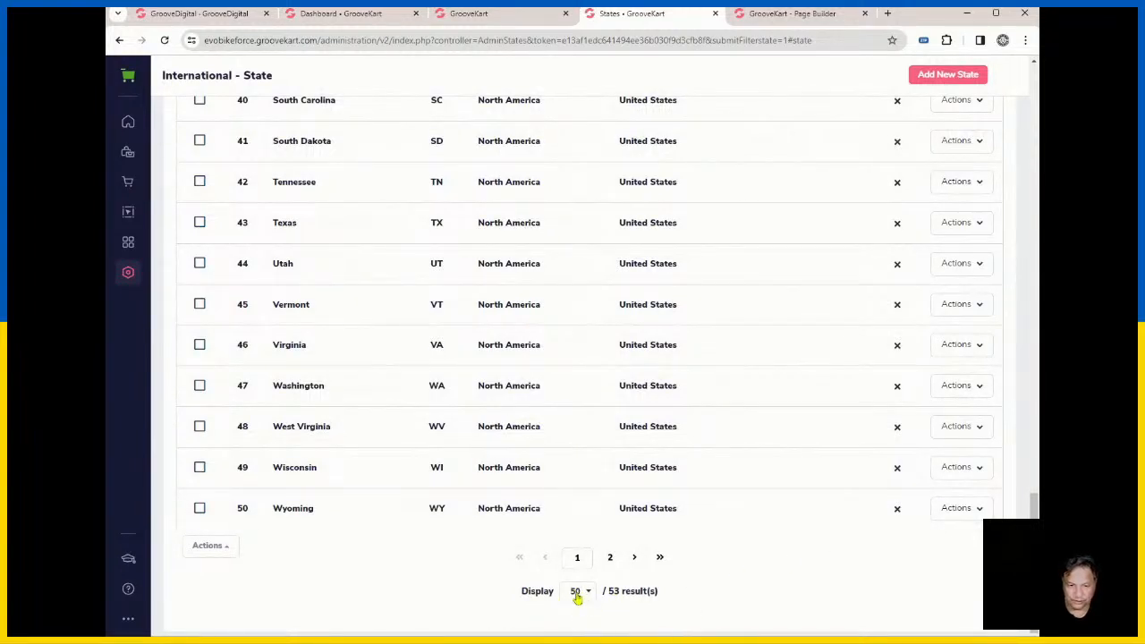
left_click(577, 594)
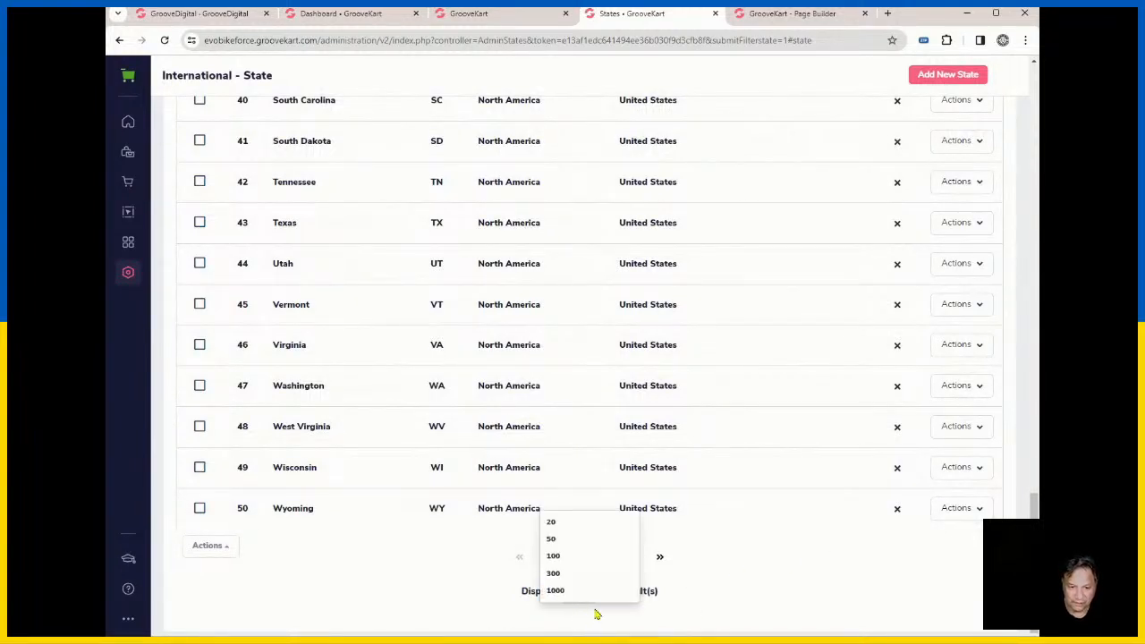
left_click(555, 540)
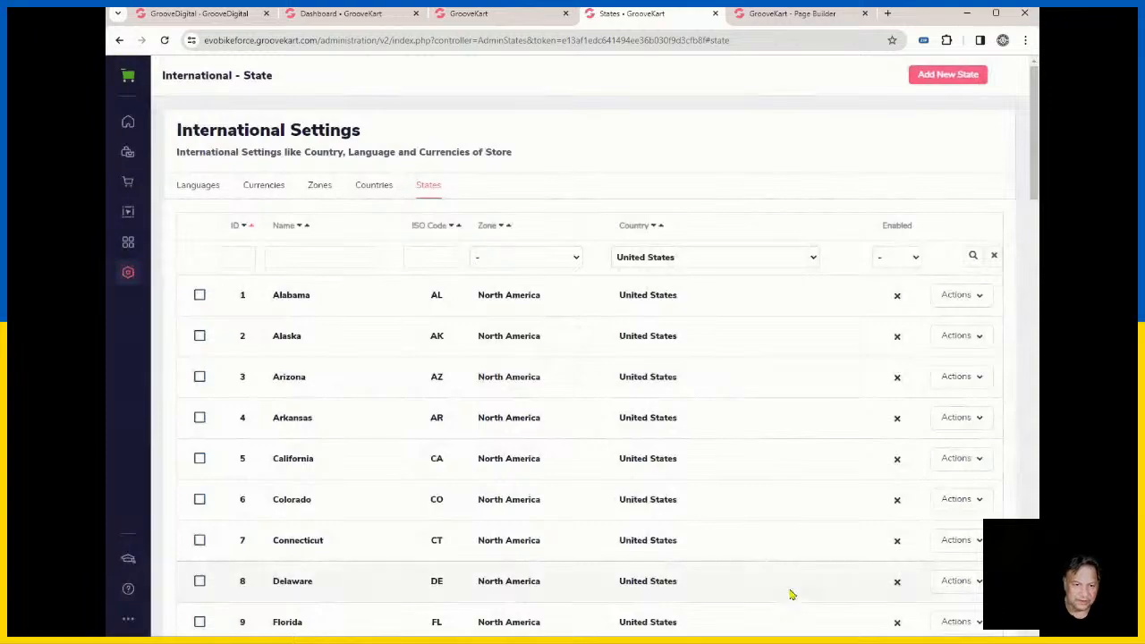
Step: Select Alaska and Hawaii in the filtered list of United States states
scroll(787, 595, "down", 10)
scroll(757, 543, "down", 7)
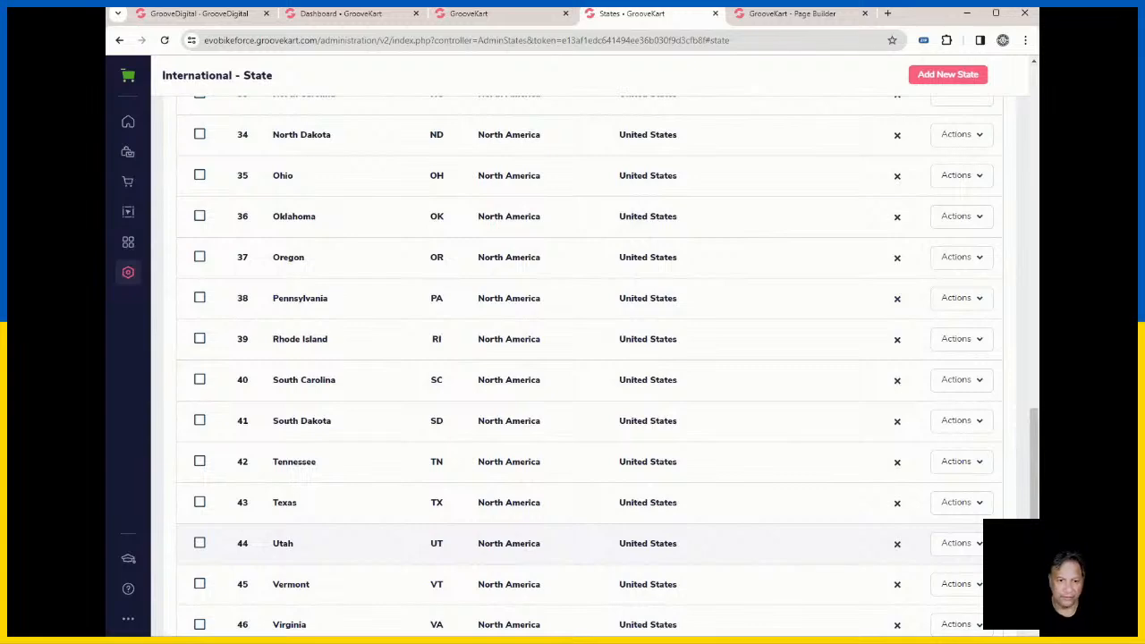
scroll(707, 544, "down", 3)
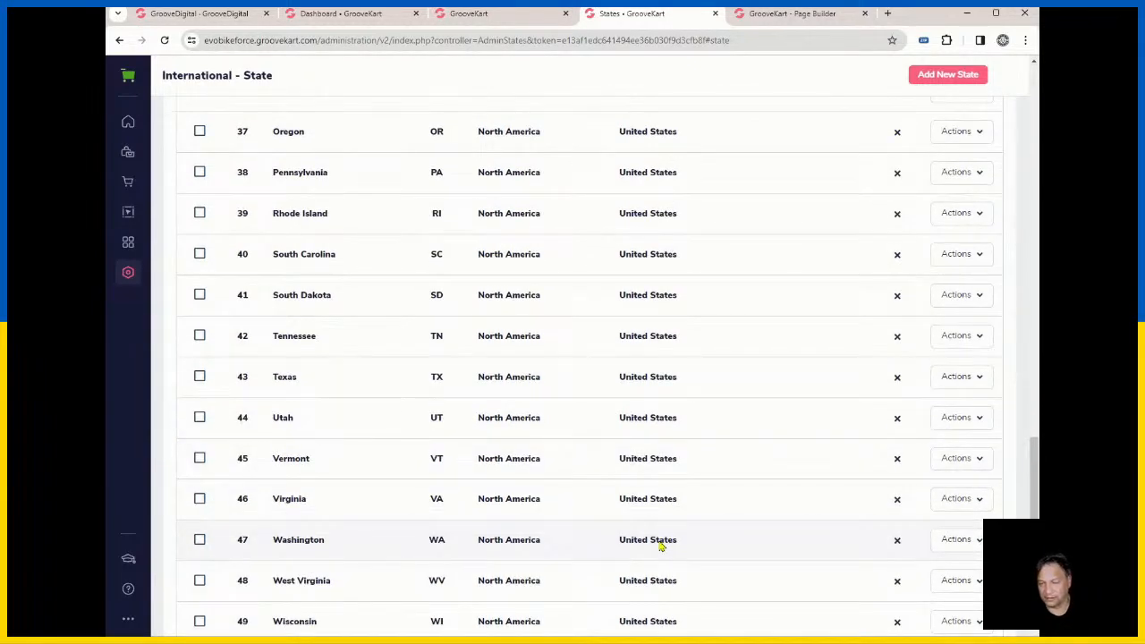
scroll(660, 546, "up", 10)
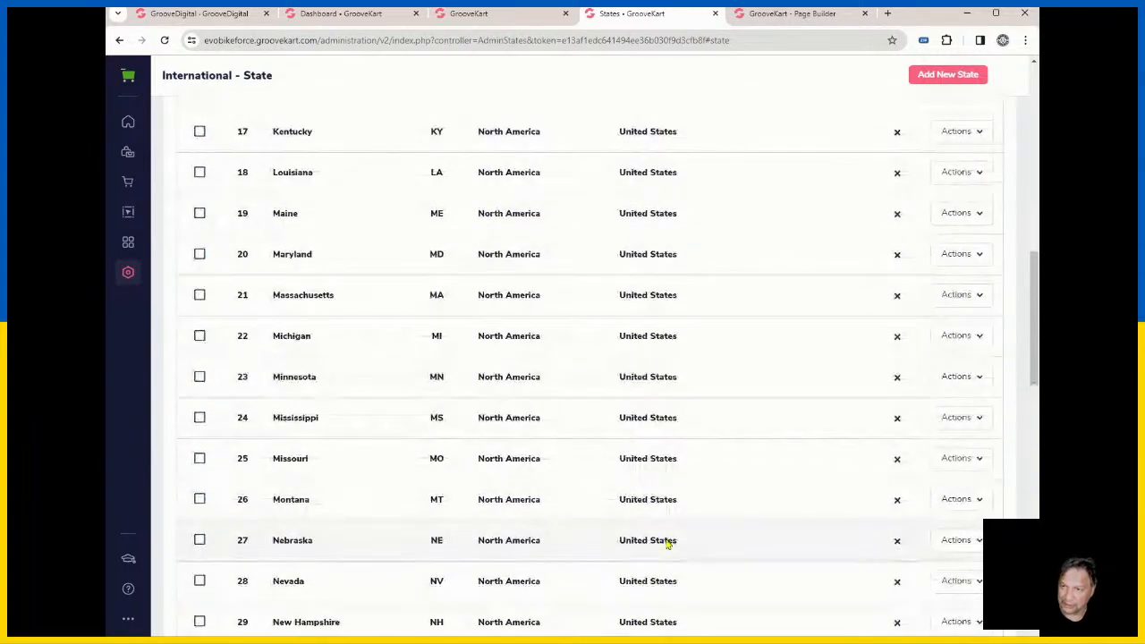
scroll(644, 447, "up", 5)
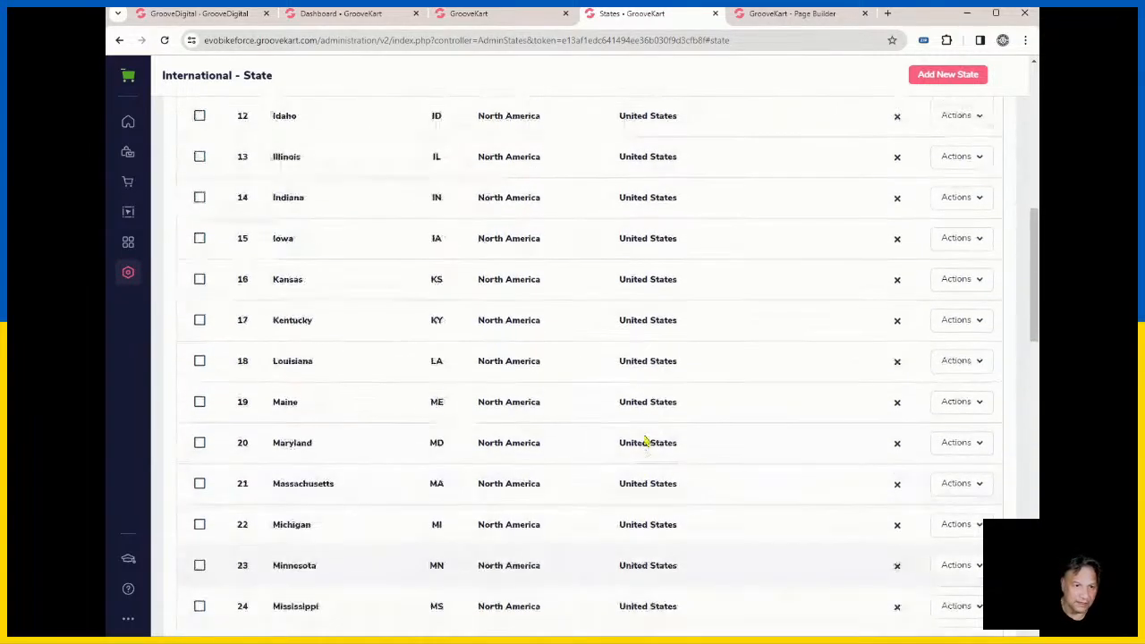
scroll(654, 468, "up", 5)
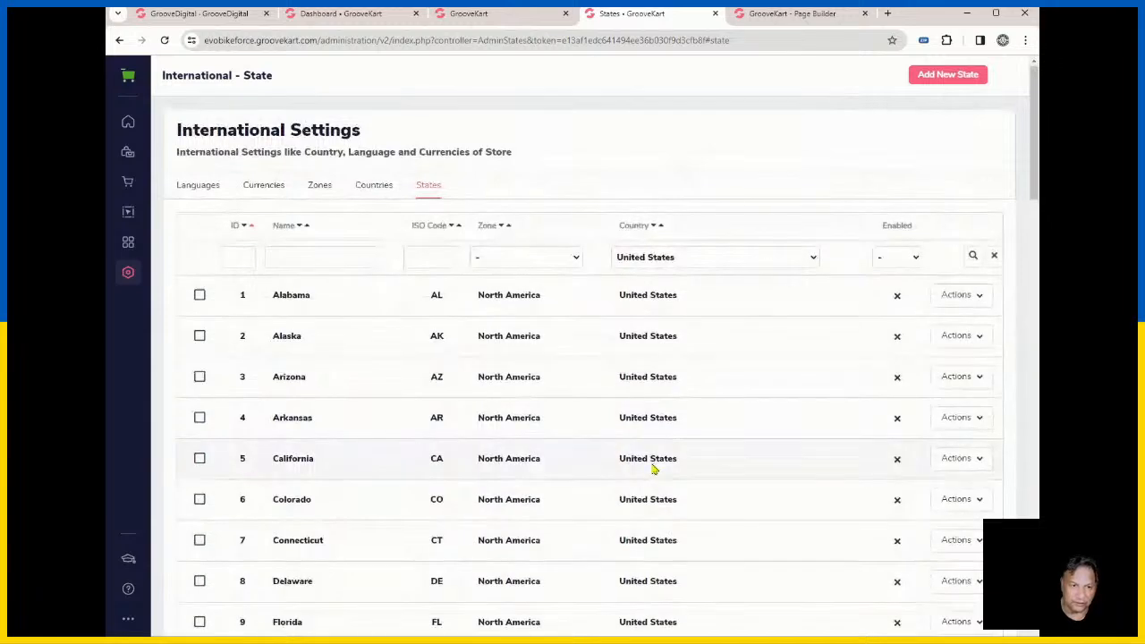
left_click(199, 336)
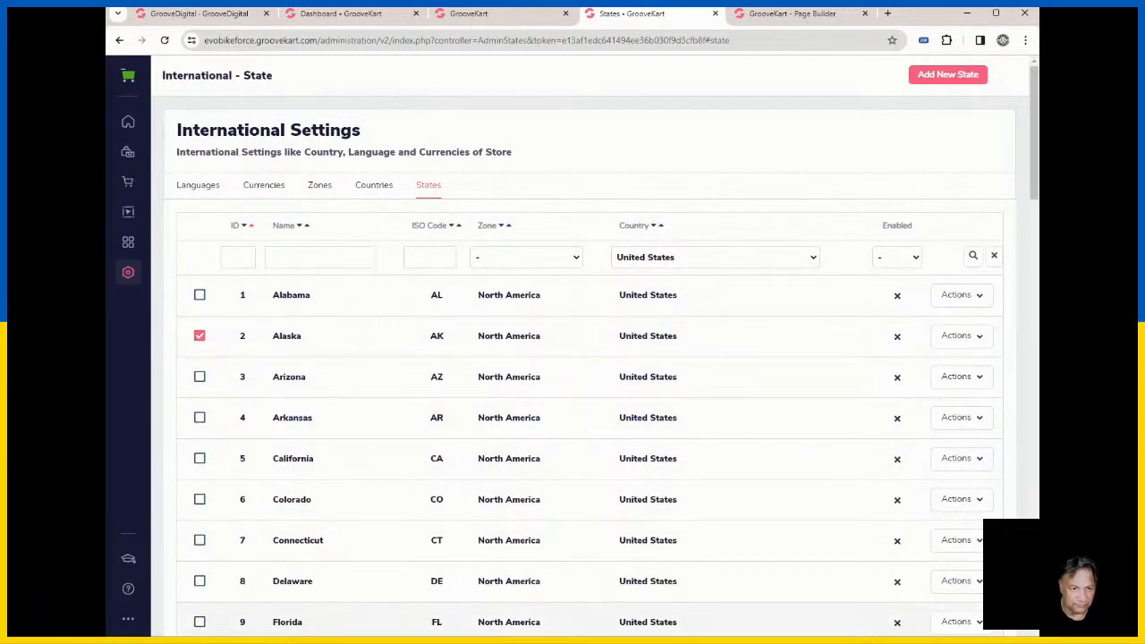
scroll(689, 472, "down", 3)
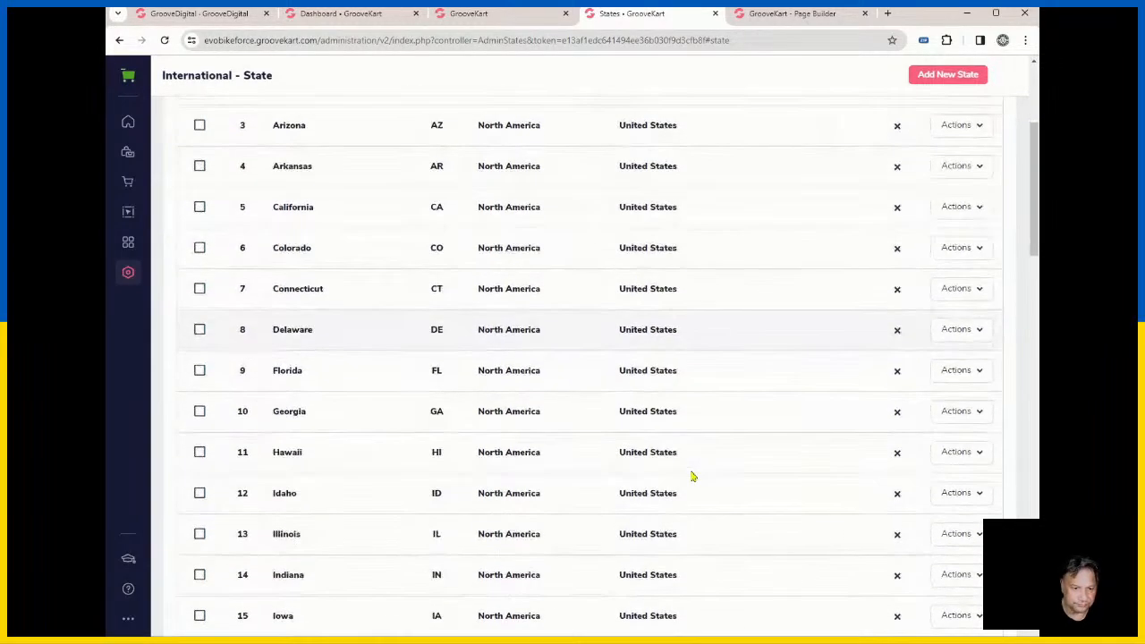
left_click(199, 452)
Step: Add US Virgin Islands and Puerto Rico to the selected states
scroll(689, 544, "down", 5)
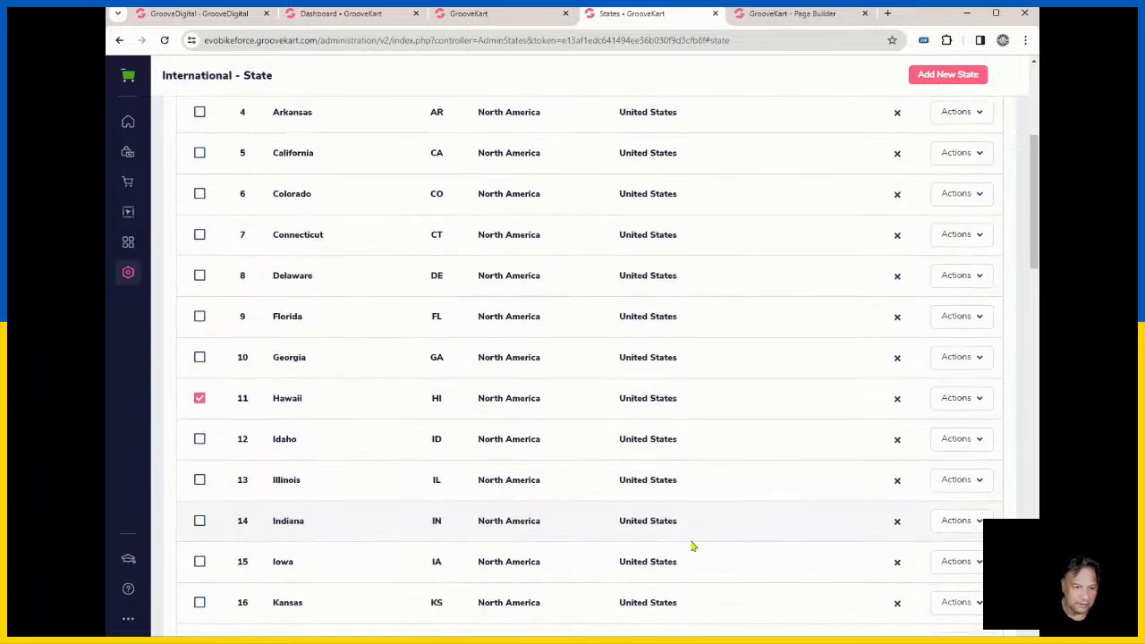
scroll(713, 546, "down", 6)
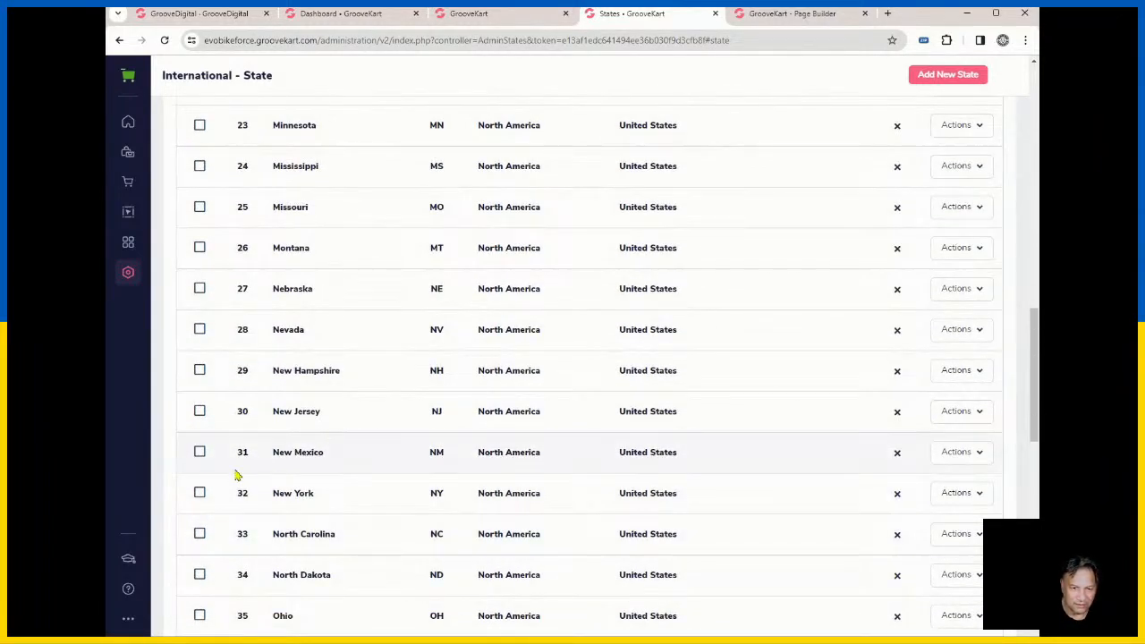
scroll(376, 504, "down", 4)
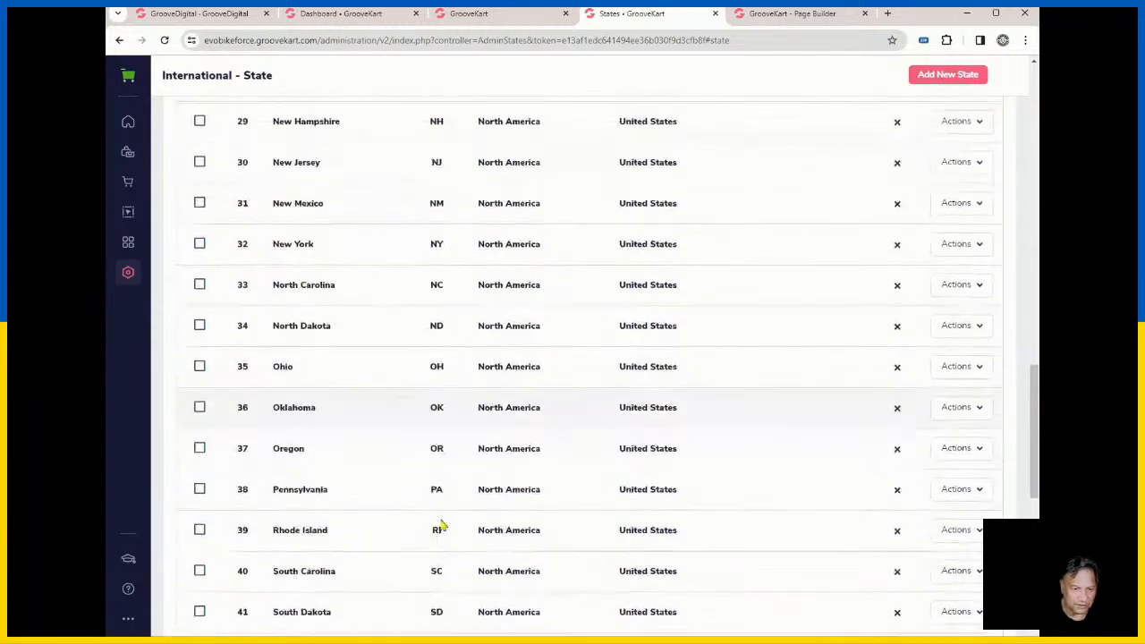
scroll(451, 521, "down", 7)
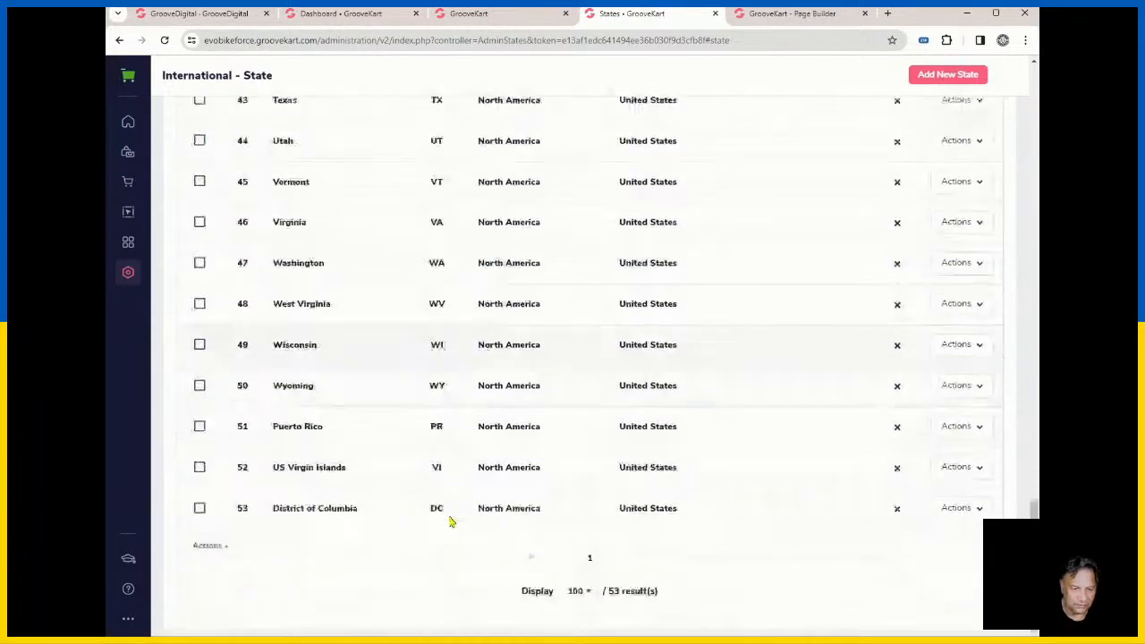
left_click(199, 467)
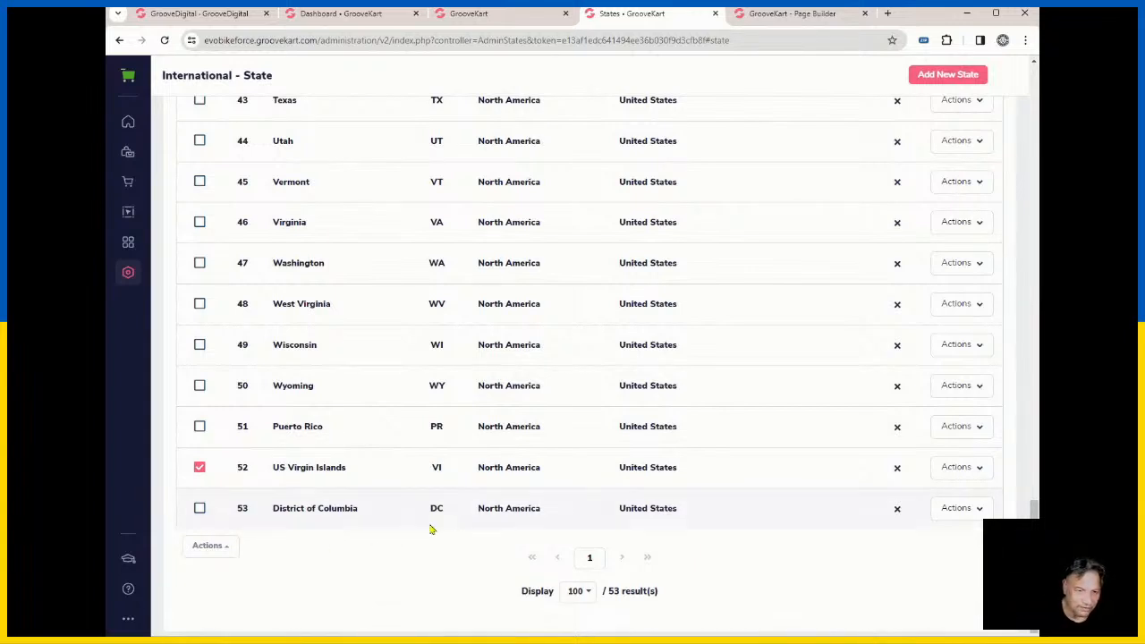
scroll(412, 523, "up", 1)
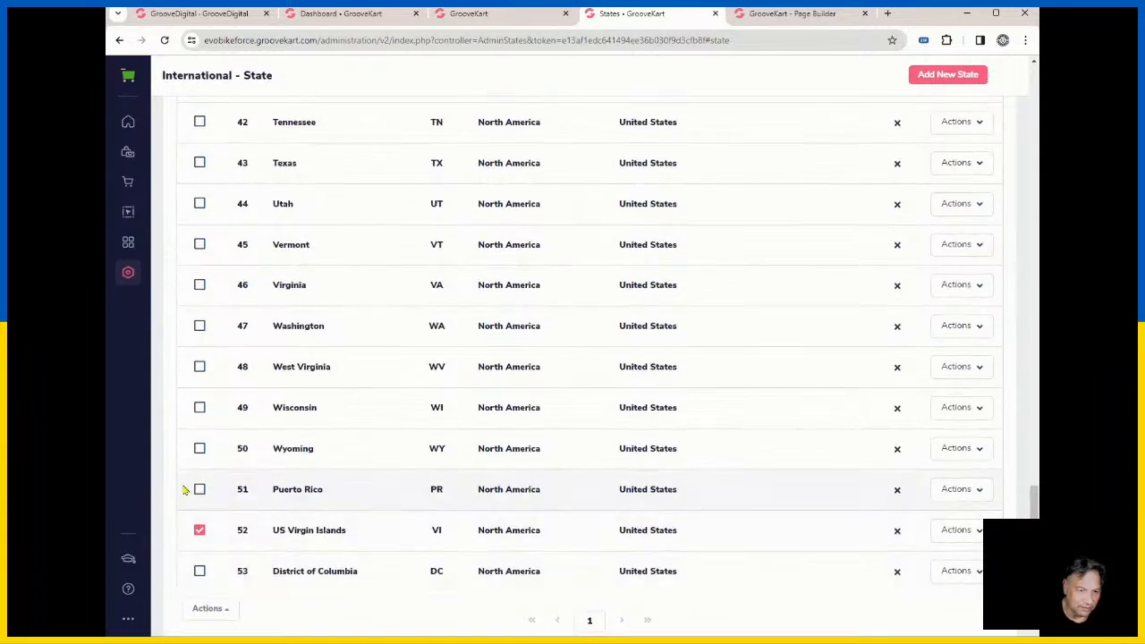
left_click(199, 491)
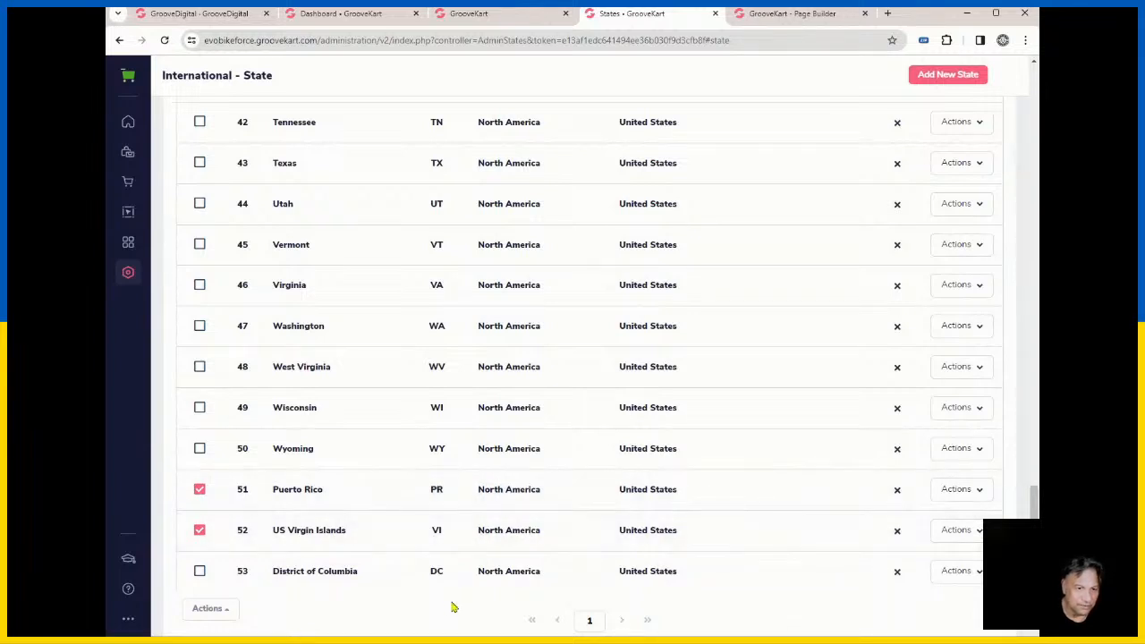
Step: Review the remaining United States entries, from District of Columbia back up to Illinois, for further states to select
scroll(562, 541, "up", 3)
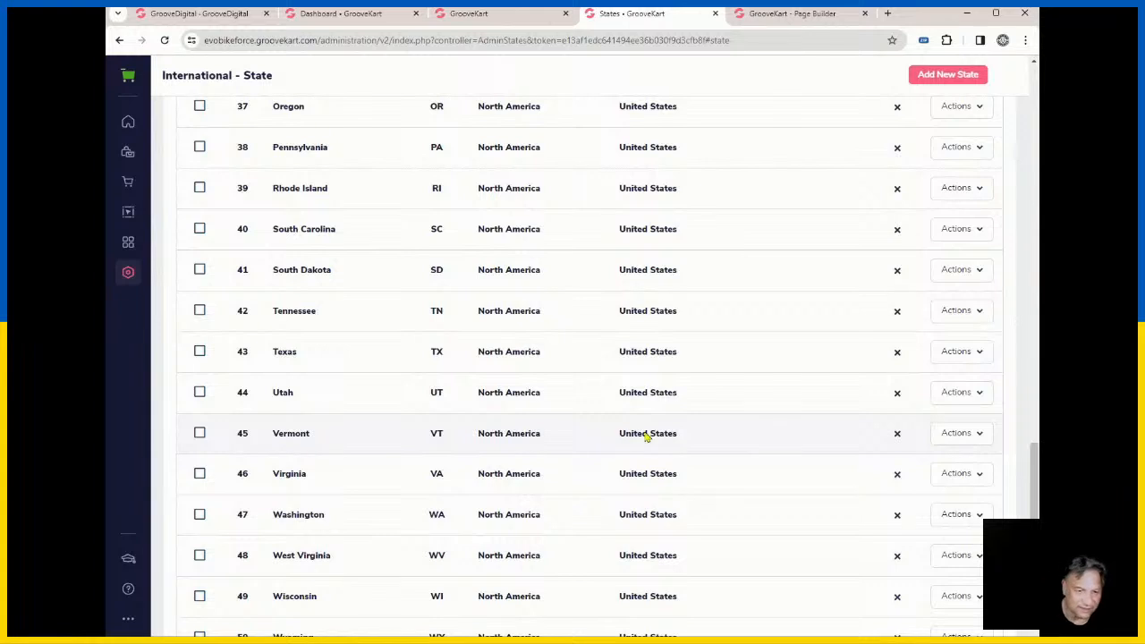
scroll(646, 468, "down", 4)
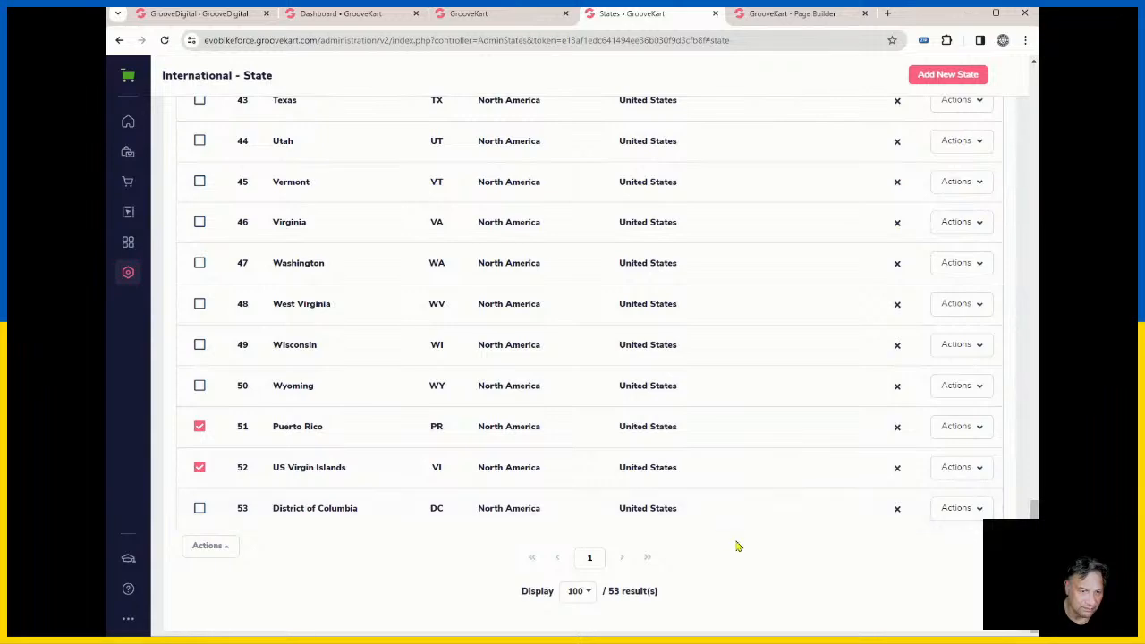
scroll(502, 529, "up", 5)
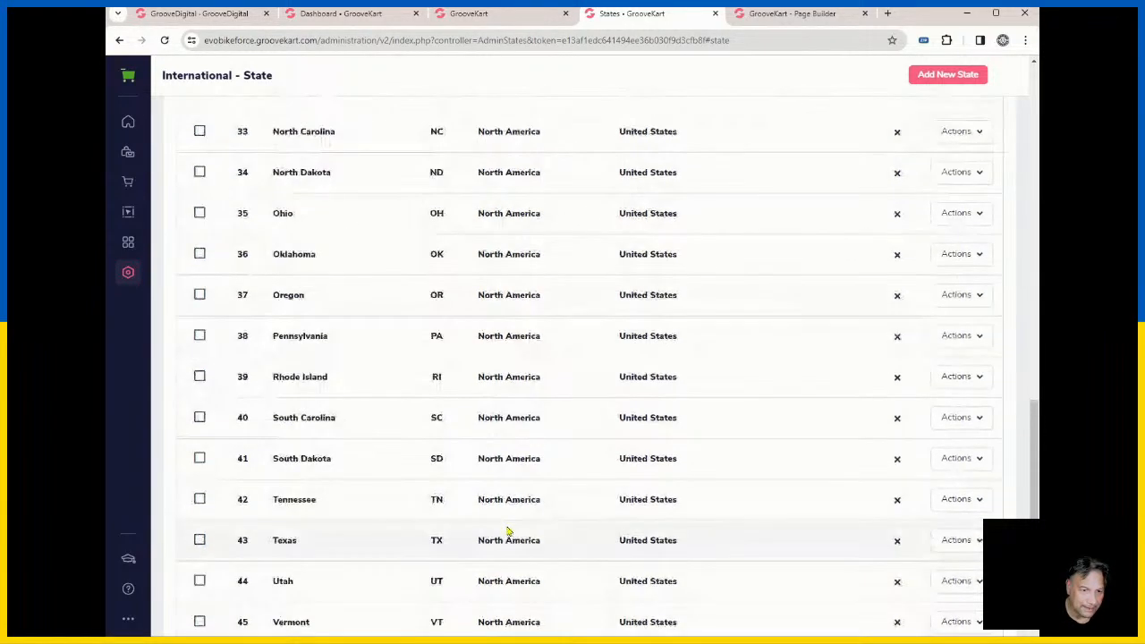
scroll(510, 533, "up", 3)
scroll(513, 534, "up", 2)
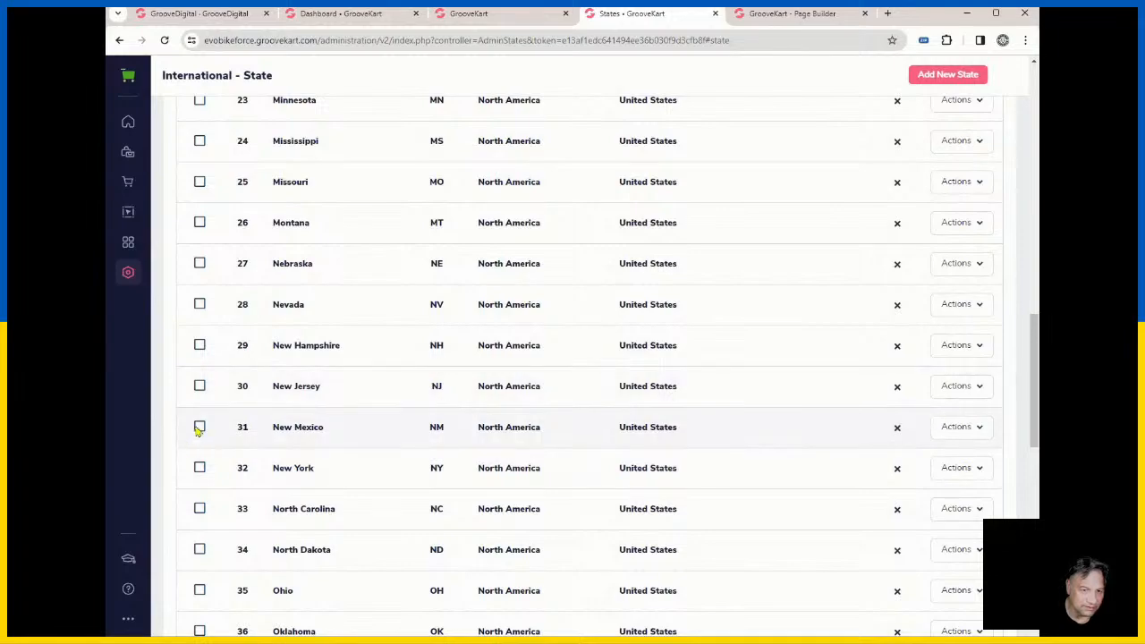
scroll(383, 568, "up", 4)
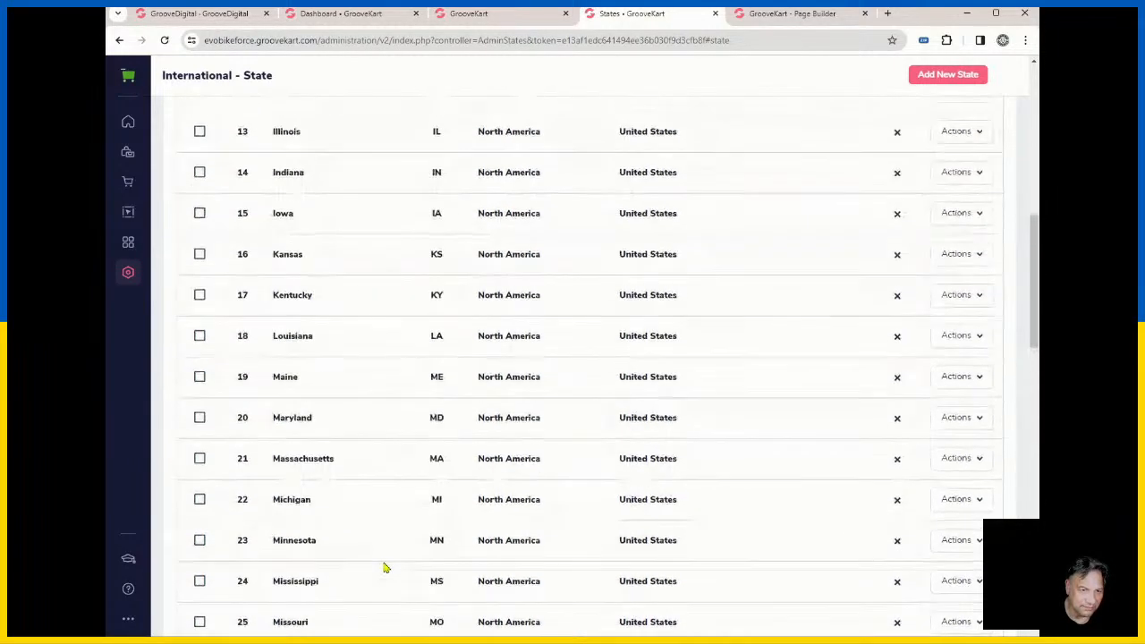
scroll(251, 561, "down", 3)
scroll(620, 358, "up", 4)
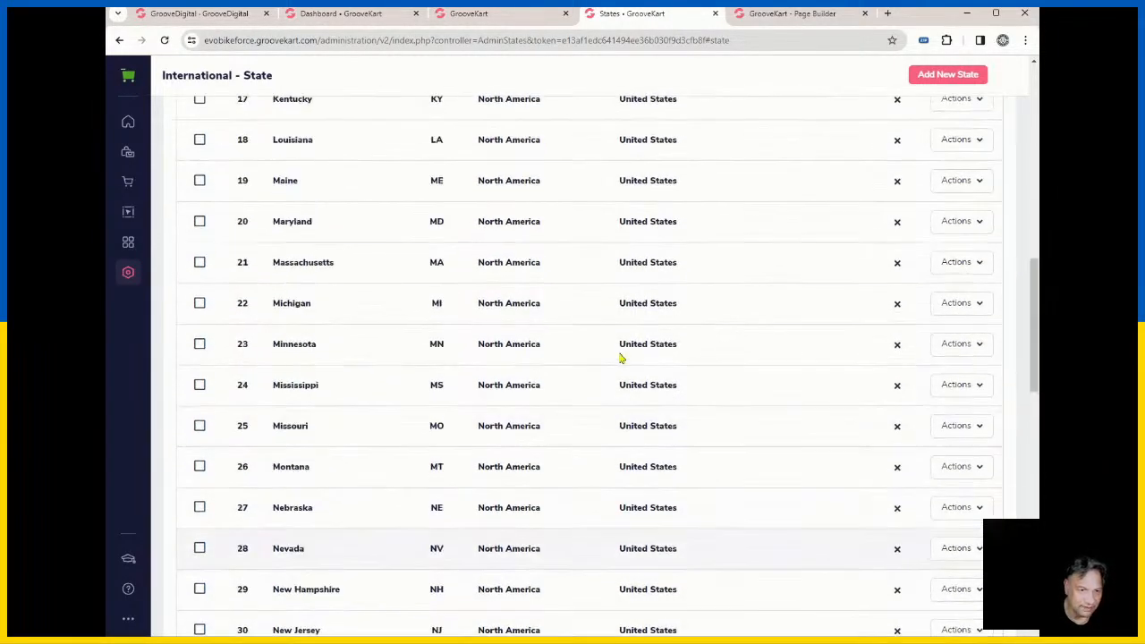
Step: Select all the listed United States entries except District of Columbia
scroll(623, 358, "down", 13)
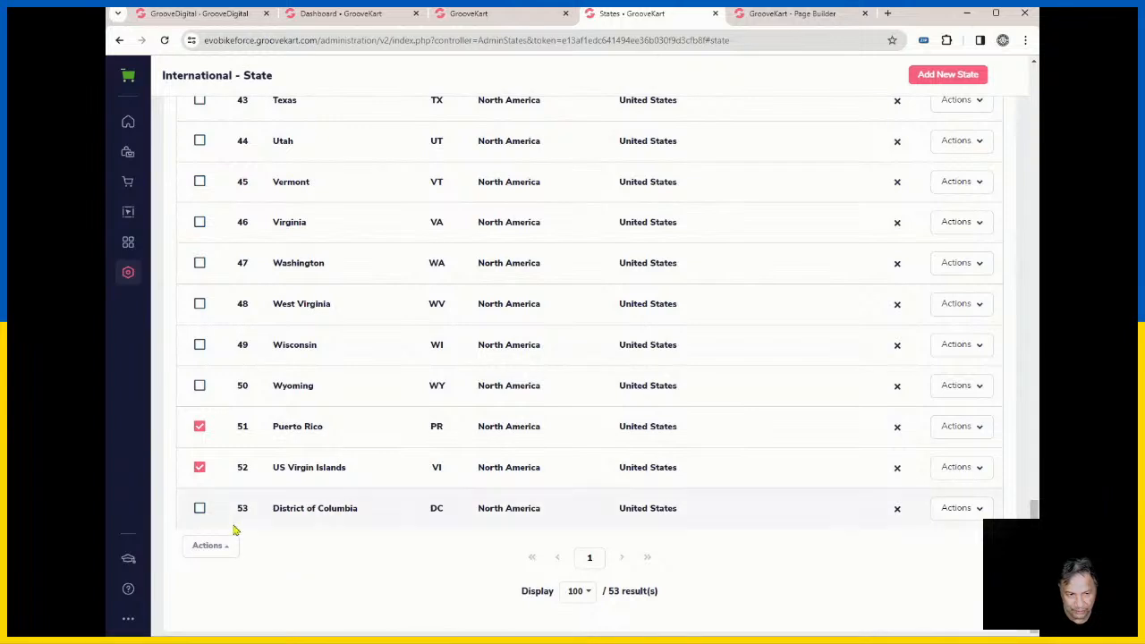
left_click(210, 549)
scroll(332, 548, "down", 1)
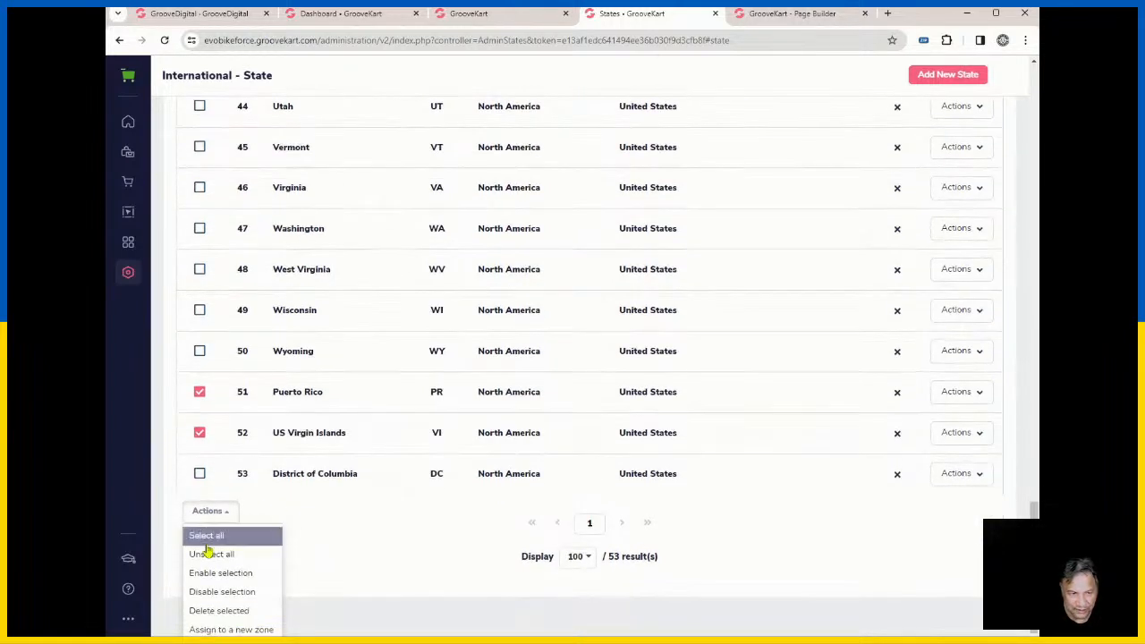
left_click(204, 536)
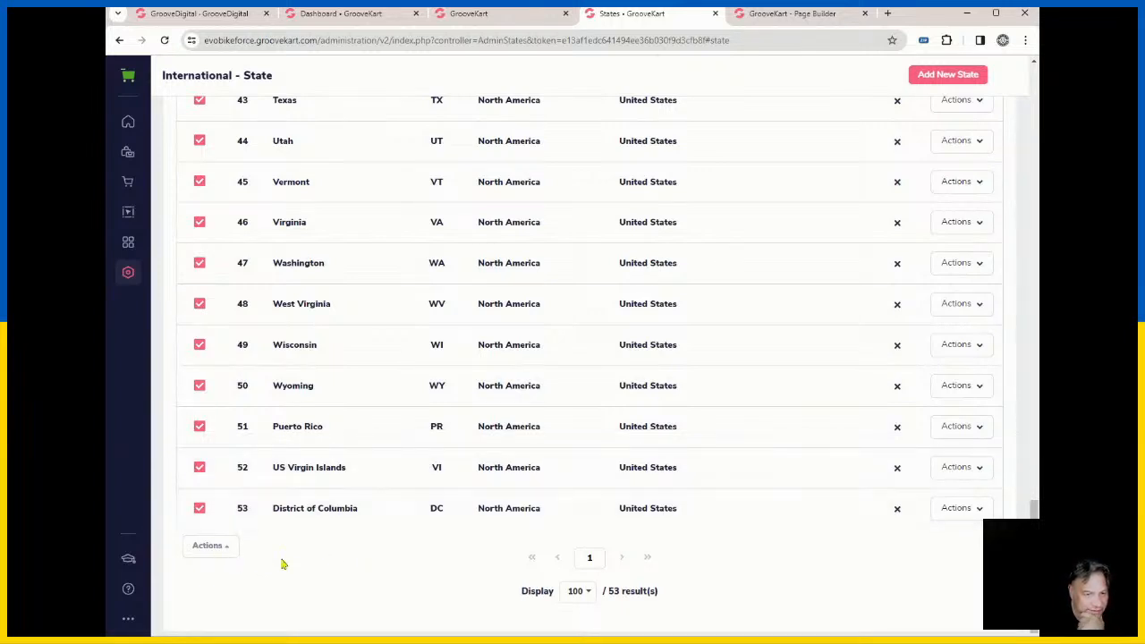
left_click(199, 509)
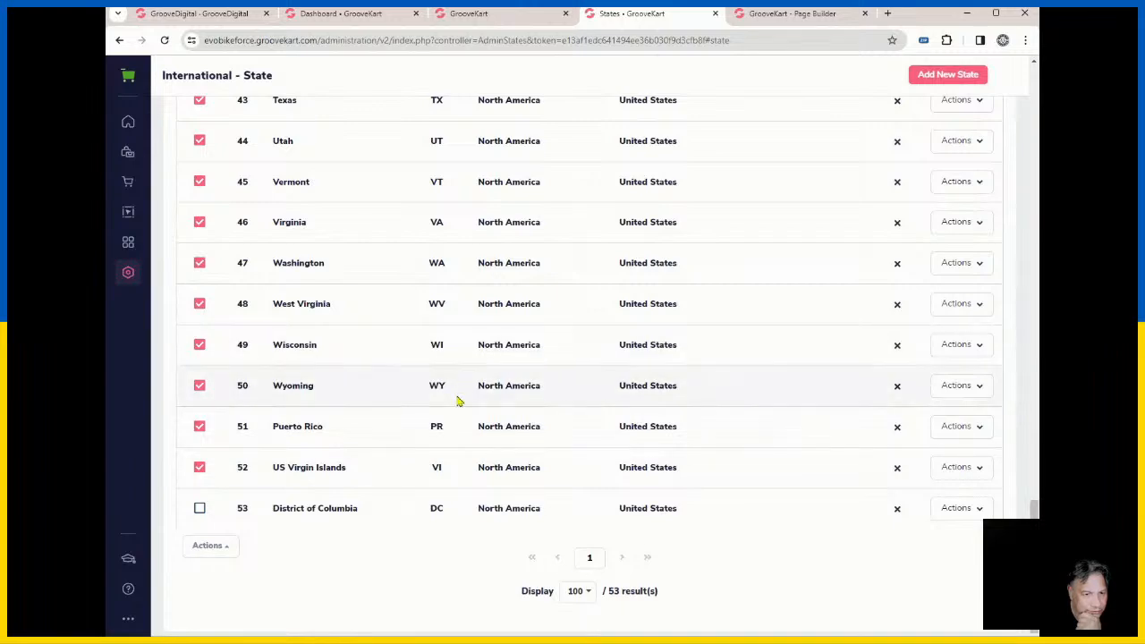
Step: Remove New Mexico from the selected United States entries
scroll(486, 498, "up", 1)
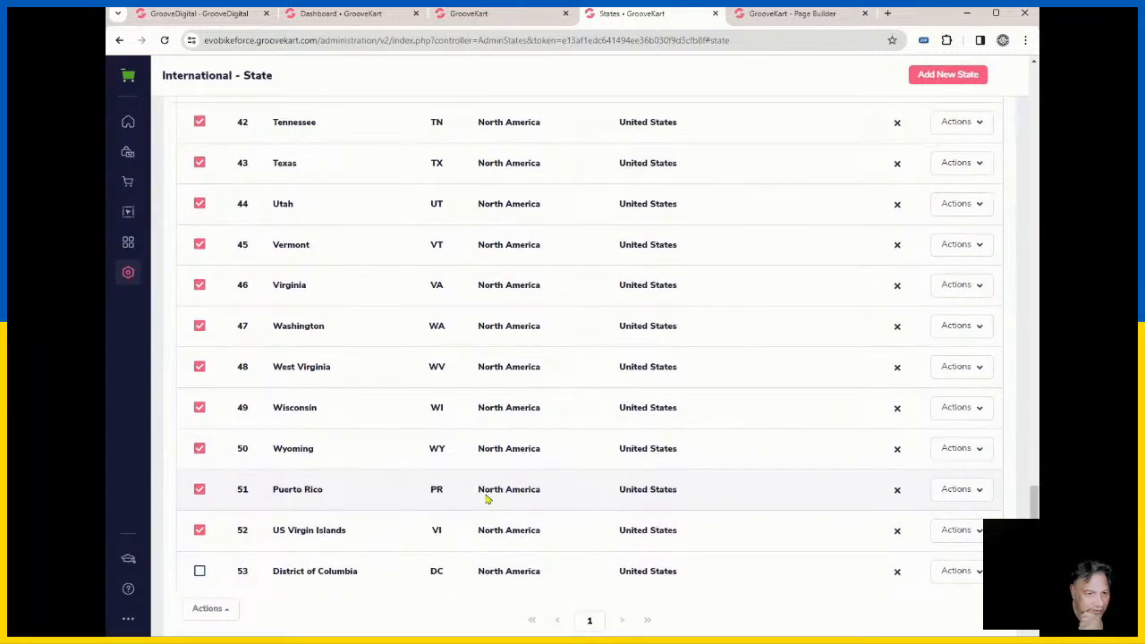
scroll(488, 499, "up", 3)
scroll(488, 499, "up", 4)
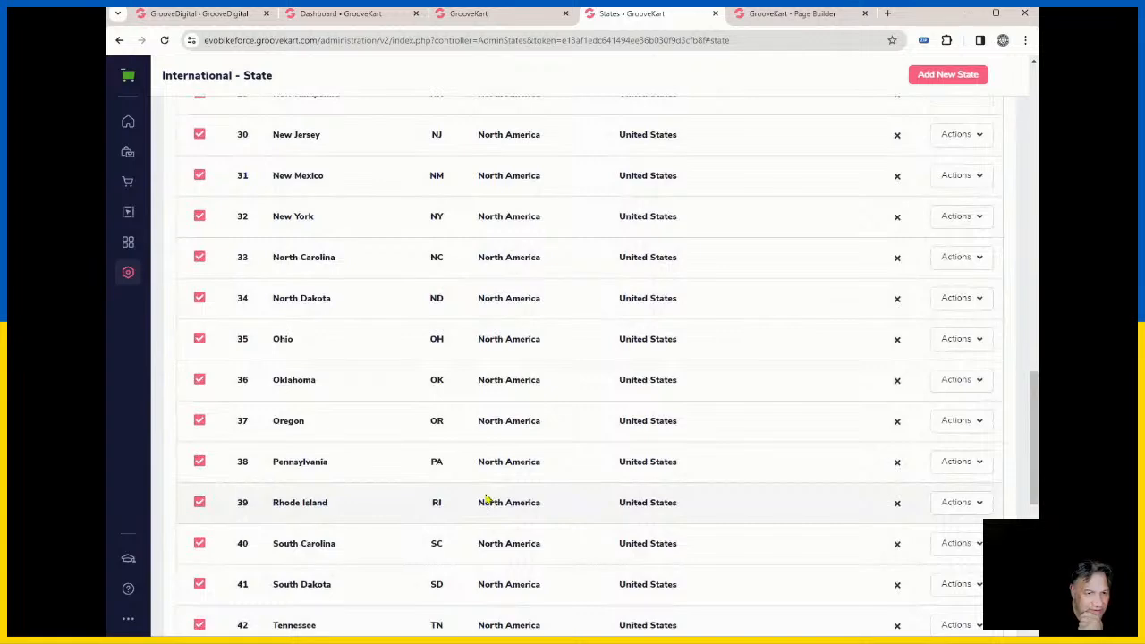
scroll(487, 499, "up", 2)
left_click(200, 366)
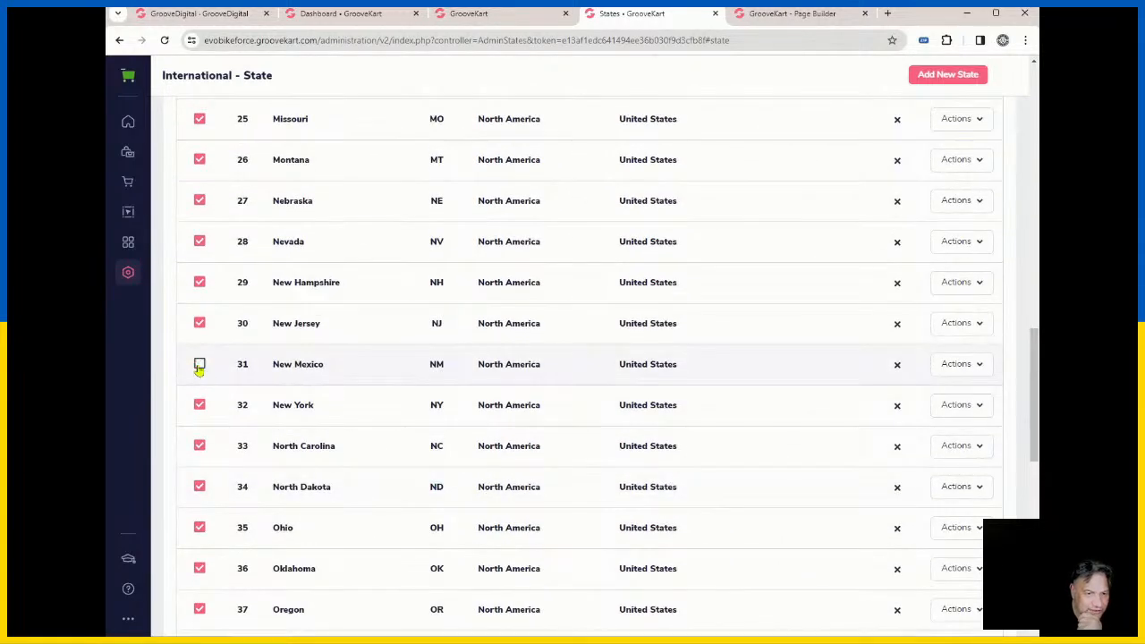
Step: Remove Hawaii and Alaska from the selected United States entries
scroll(470, 478, "up", 2)
scroll(470, 478, "up", 3)
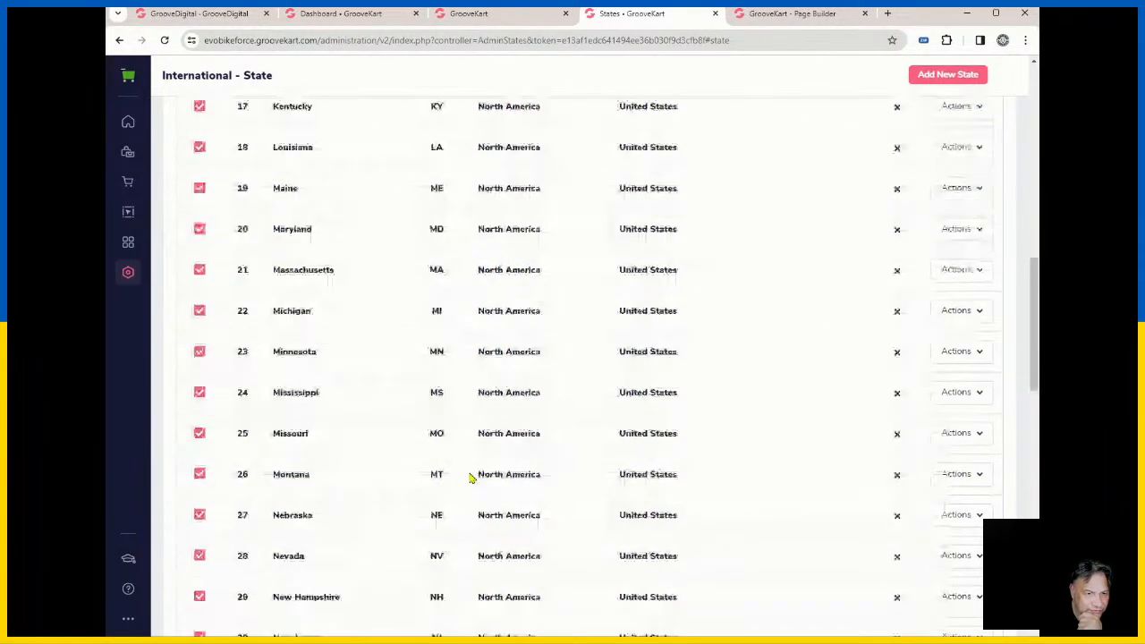
scroll(470, 477, "up", 5)
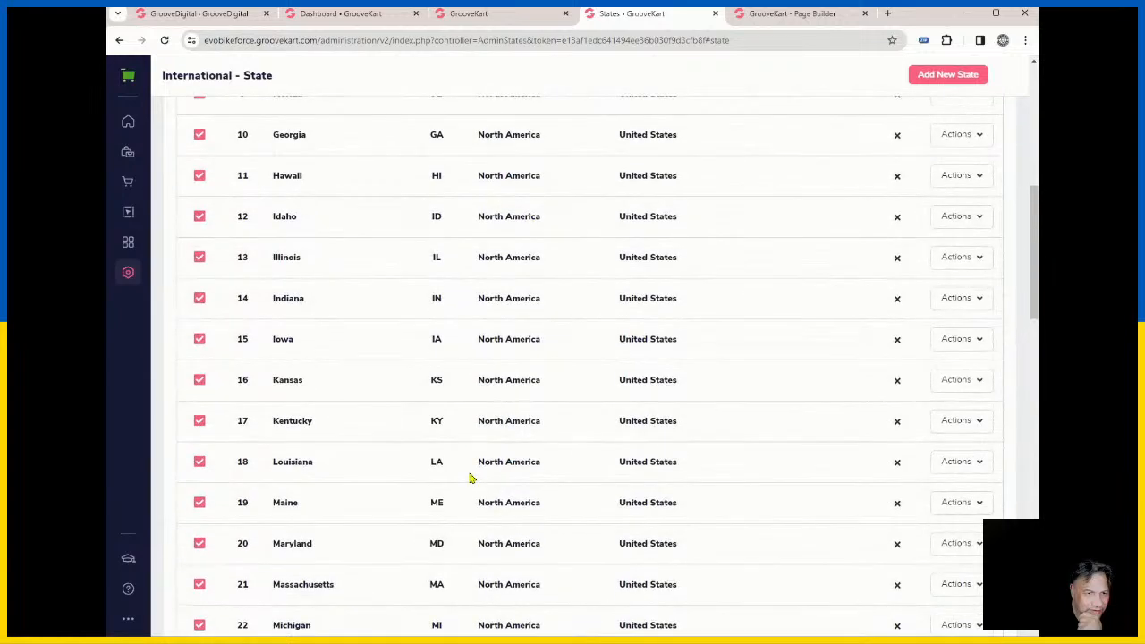
scroll(470, 478, "up", 4)
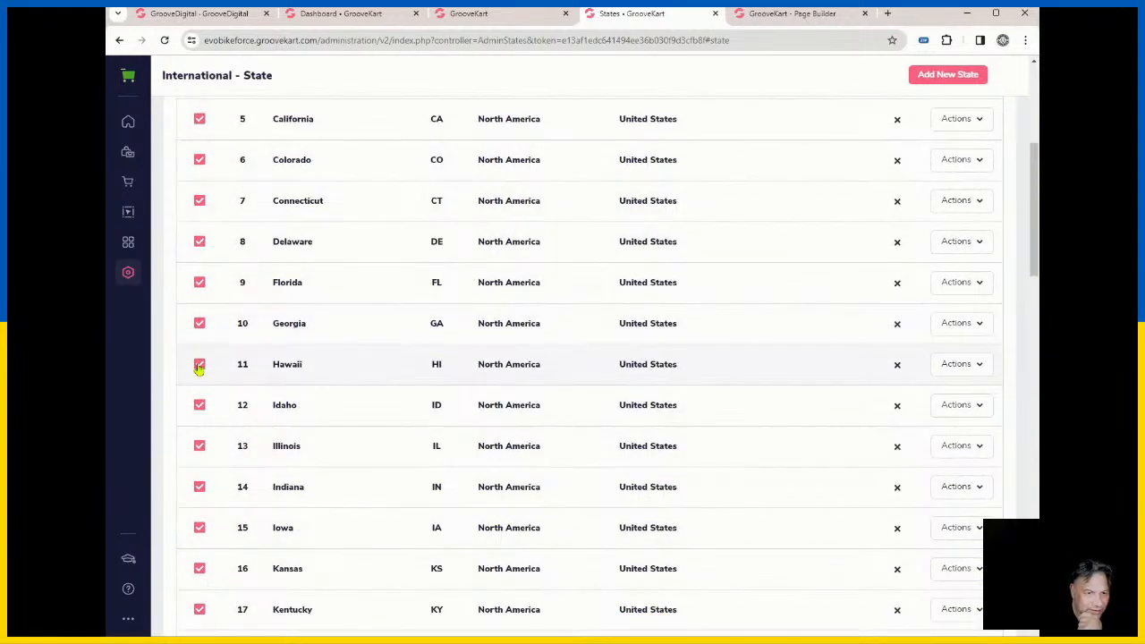
left_click(198, 367)
scroll(404, 460, "up", 5)
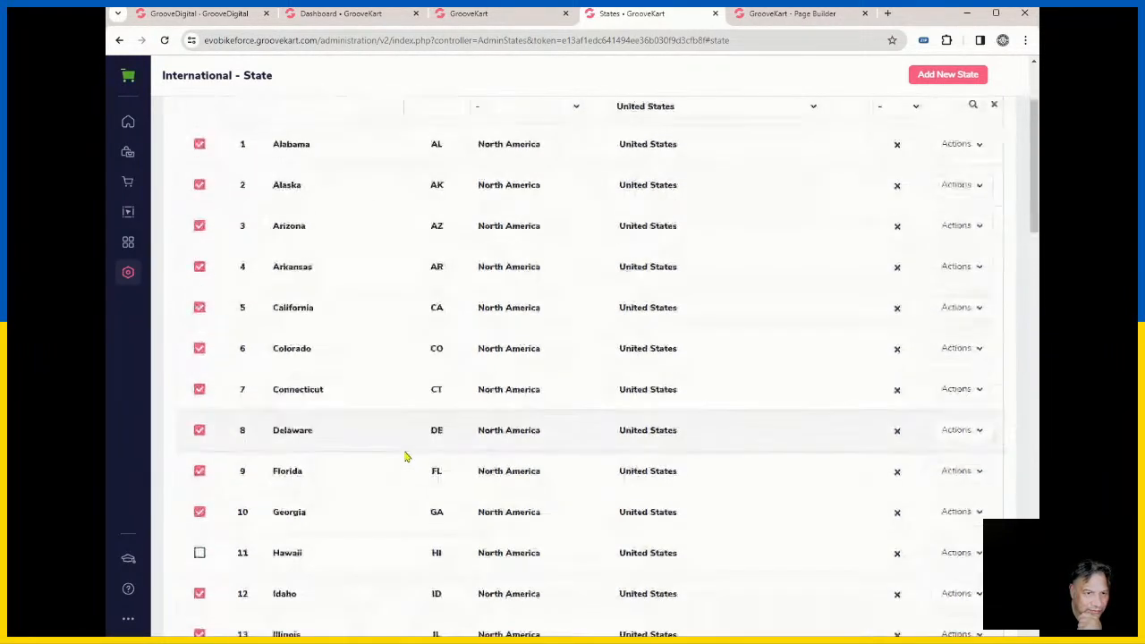
left_click(199, 185)
Step: Deselect US Virgin Islands and enable all the states that are still selected
scroll(569, 567, "down", 4)
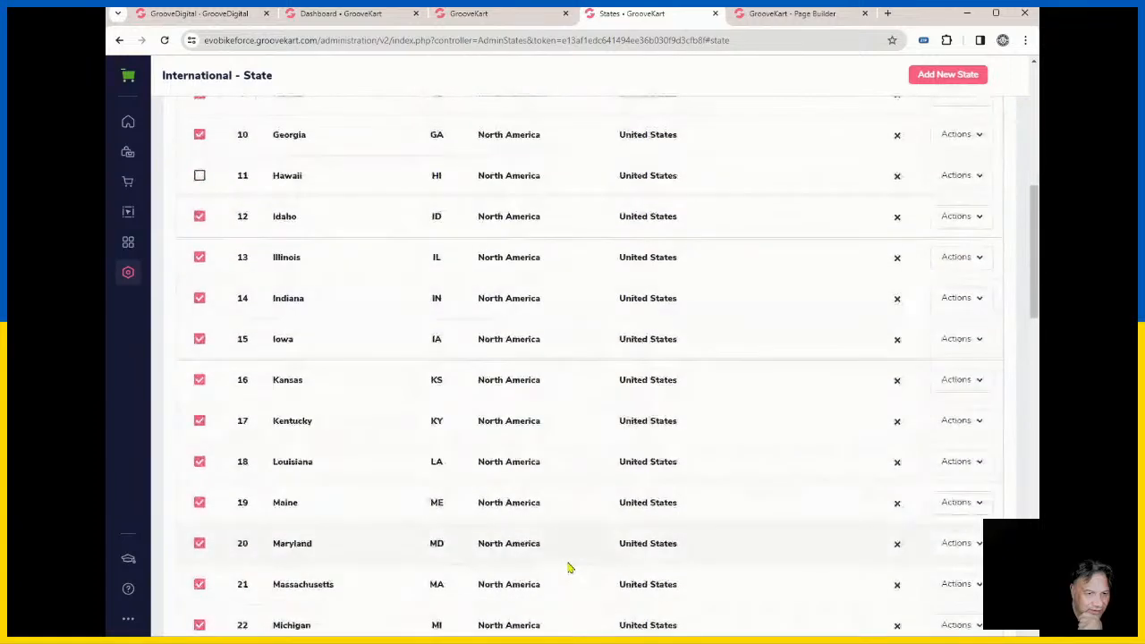
scroll(571, 565, "down", 15)
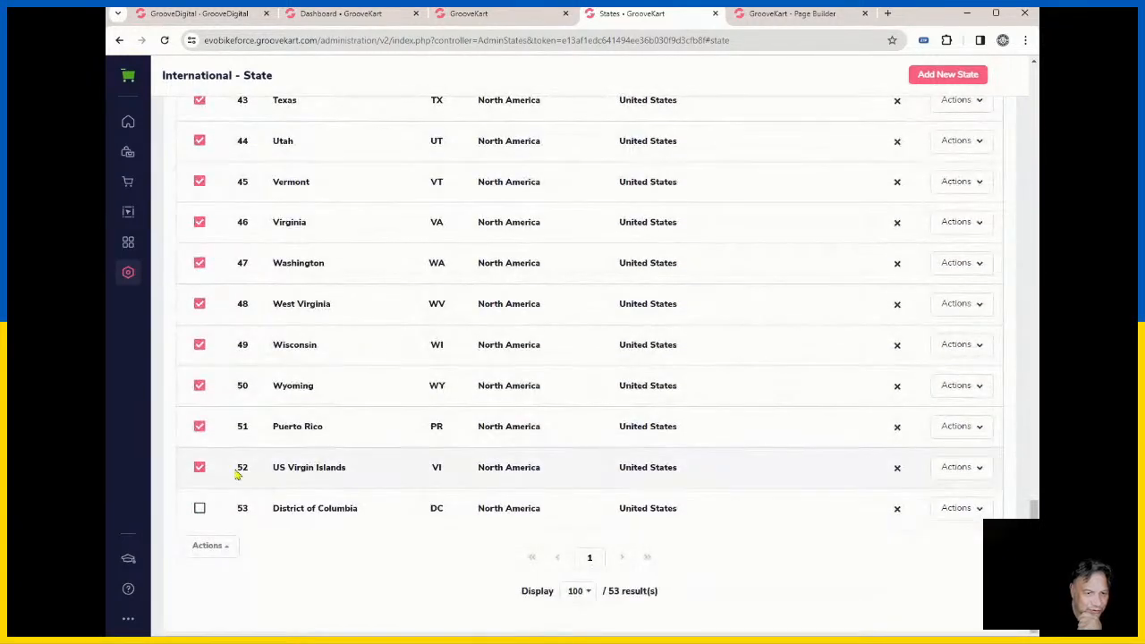
left_click(198, 467)
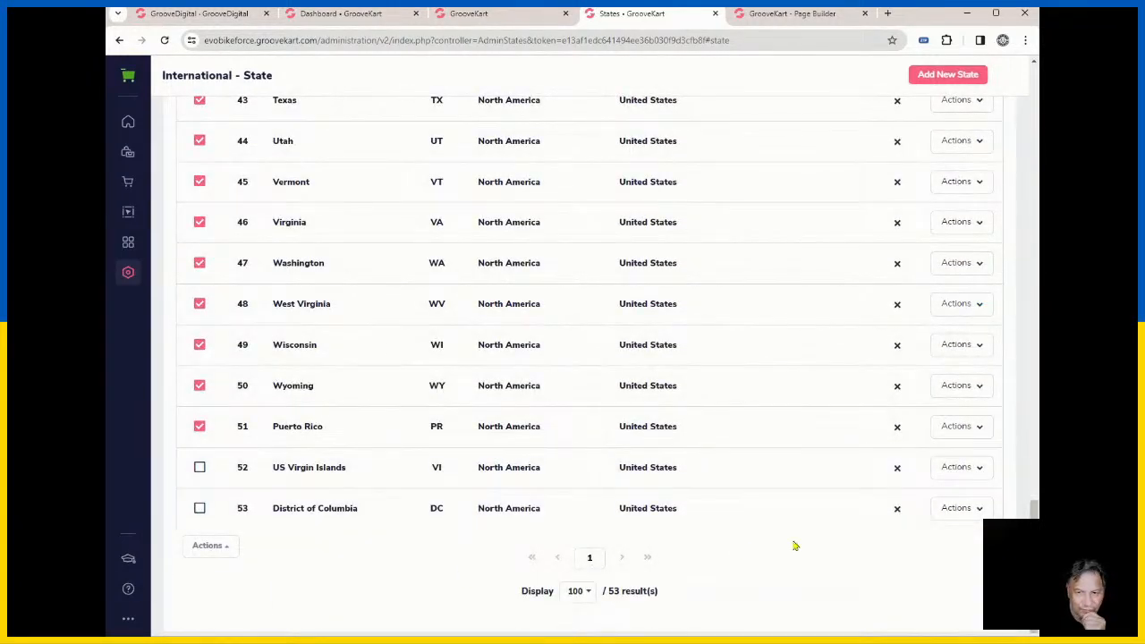
left_click(220, 548)
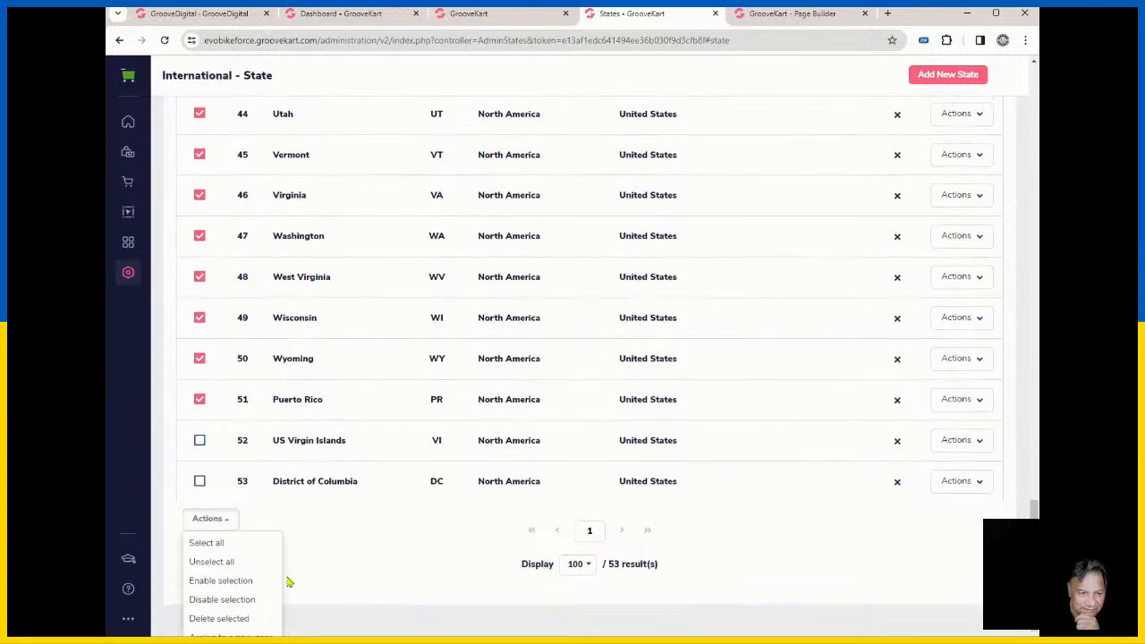
left_click(240, 575)
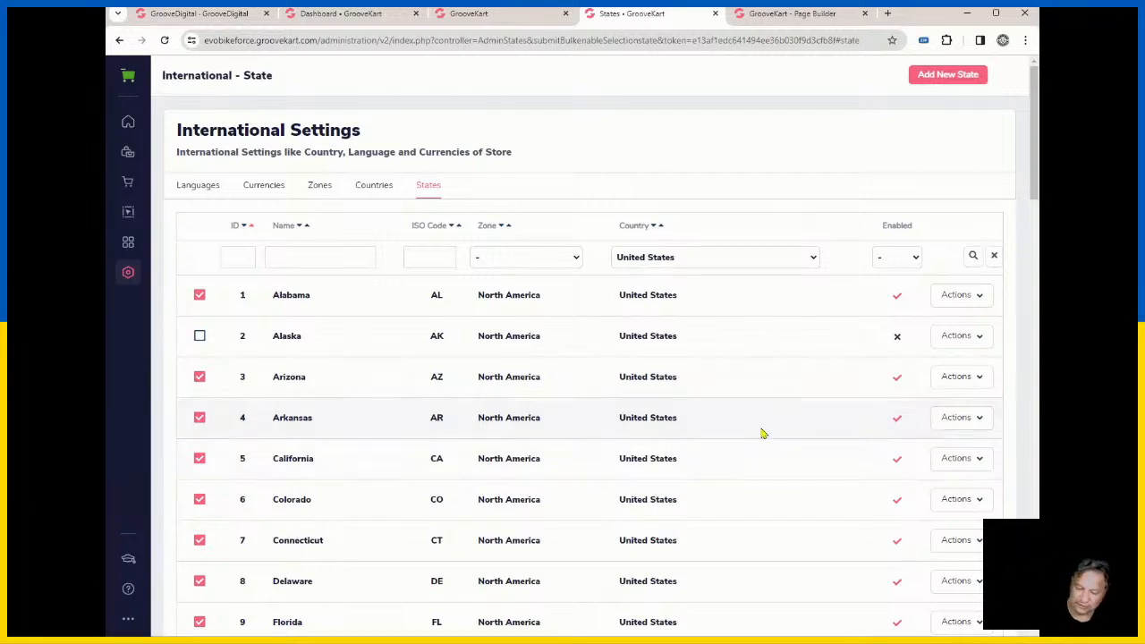
Step: Check the enabled status throughout the United States list and view the store's international zones
scroll(429, 583, "down", 3)
scroll(425, 587, "down", 3)
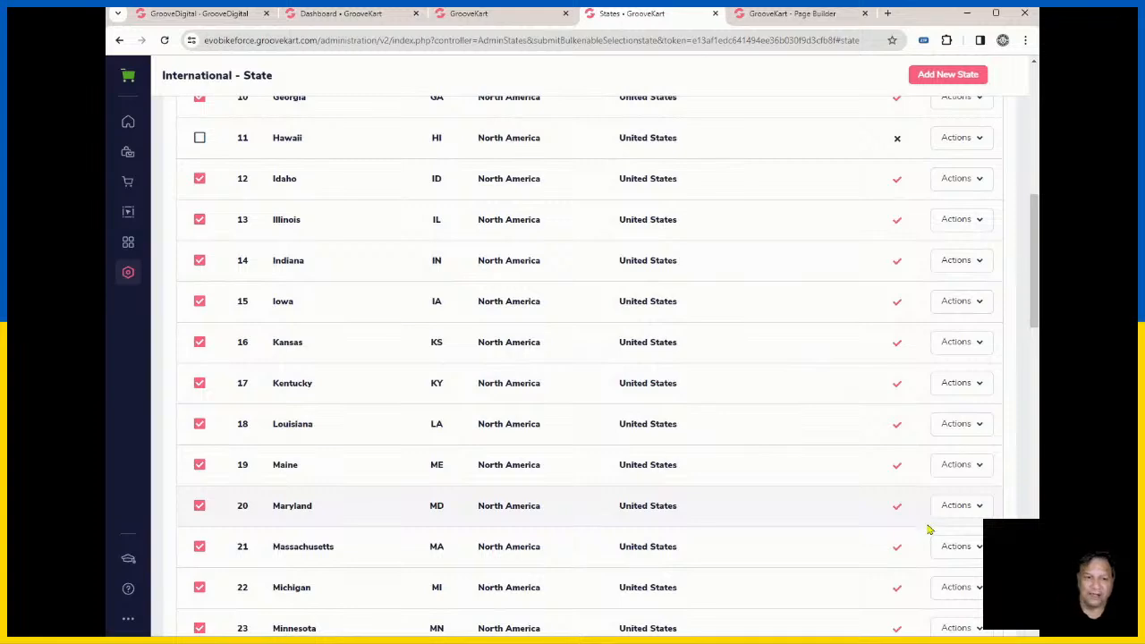
scroll(833, 373, "down", 8)
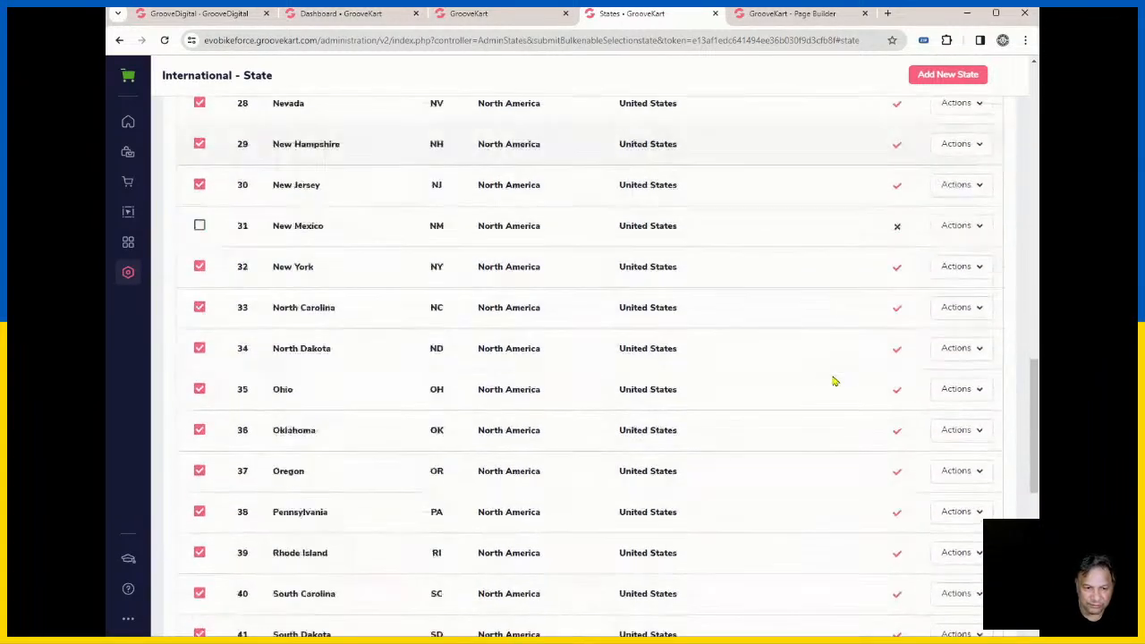
scroll(833, 381, "down", 1)
scroll(833, 381, "down", 4)
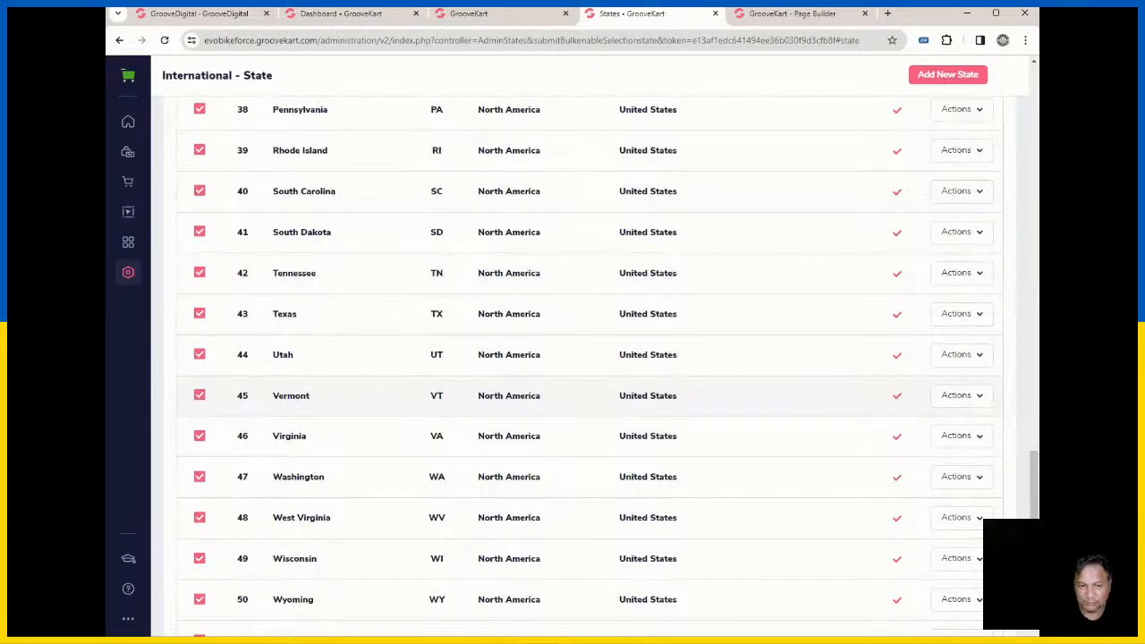
scroll(478, 486, "up", 8)
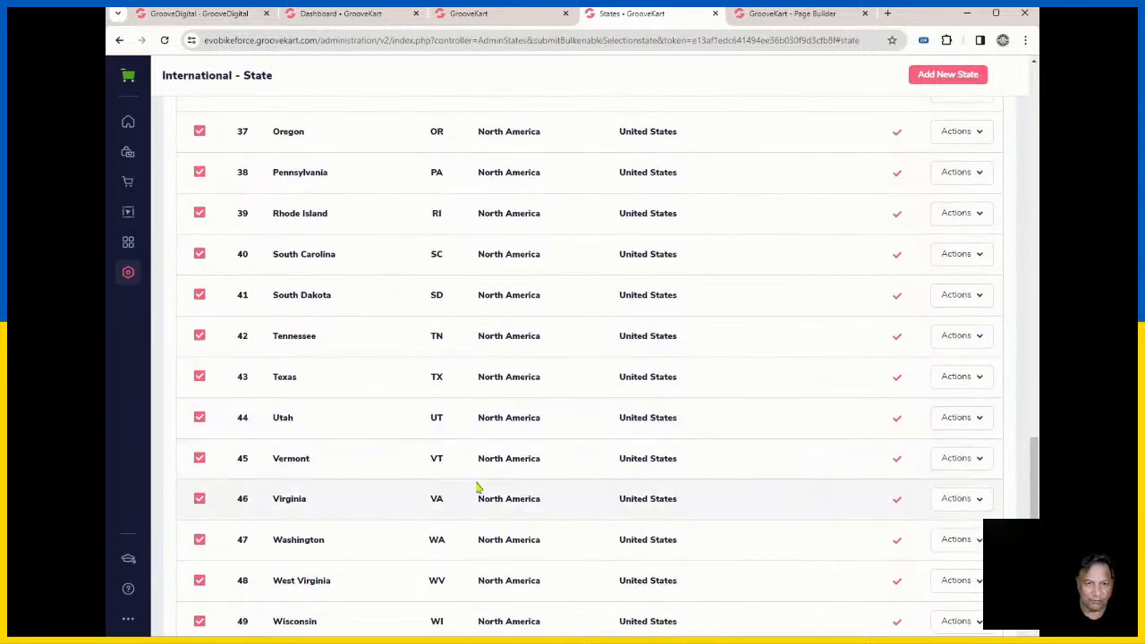
scroll(565, 516, "up", 12)
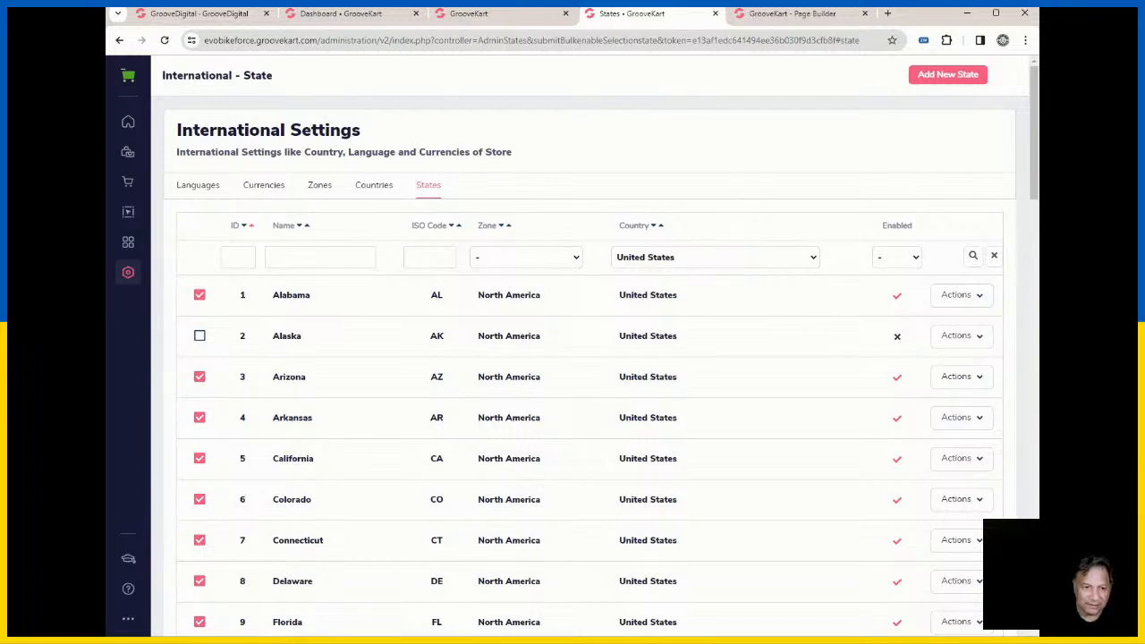
scroll(846, 505, "down", 1)
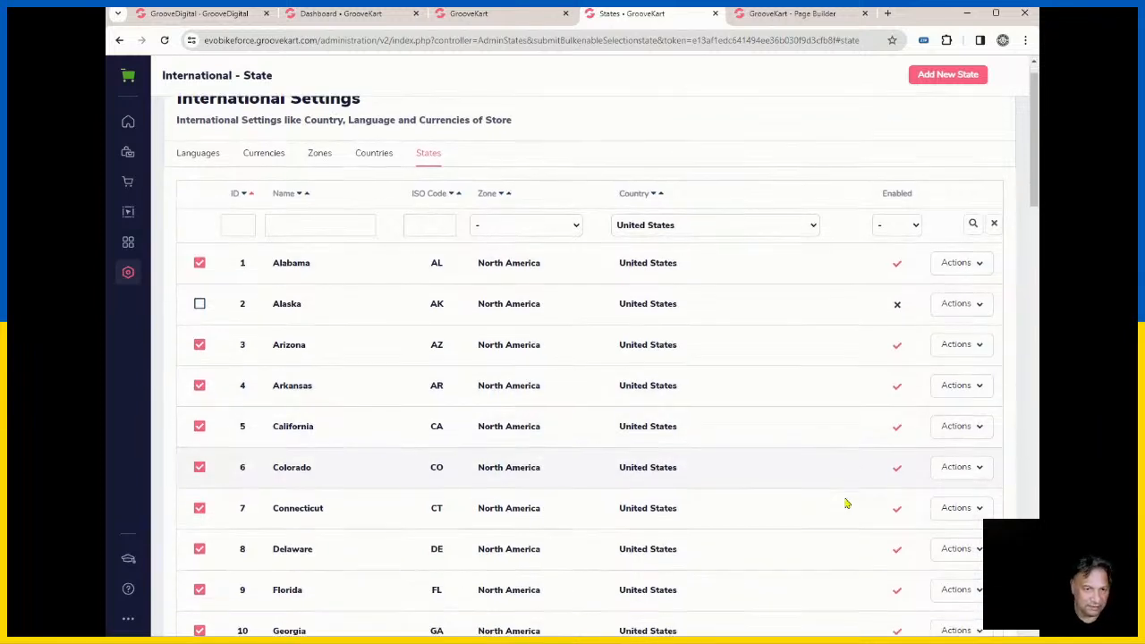
scroll(846, 508, "up", 1)
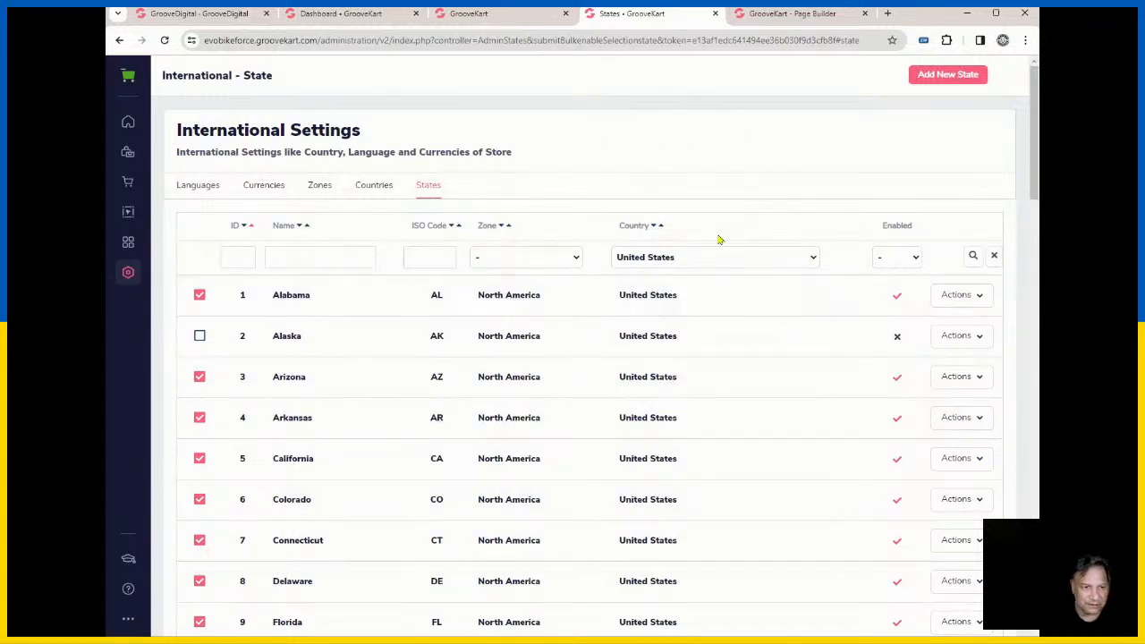
left_click(314, 192)
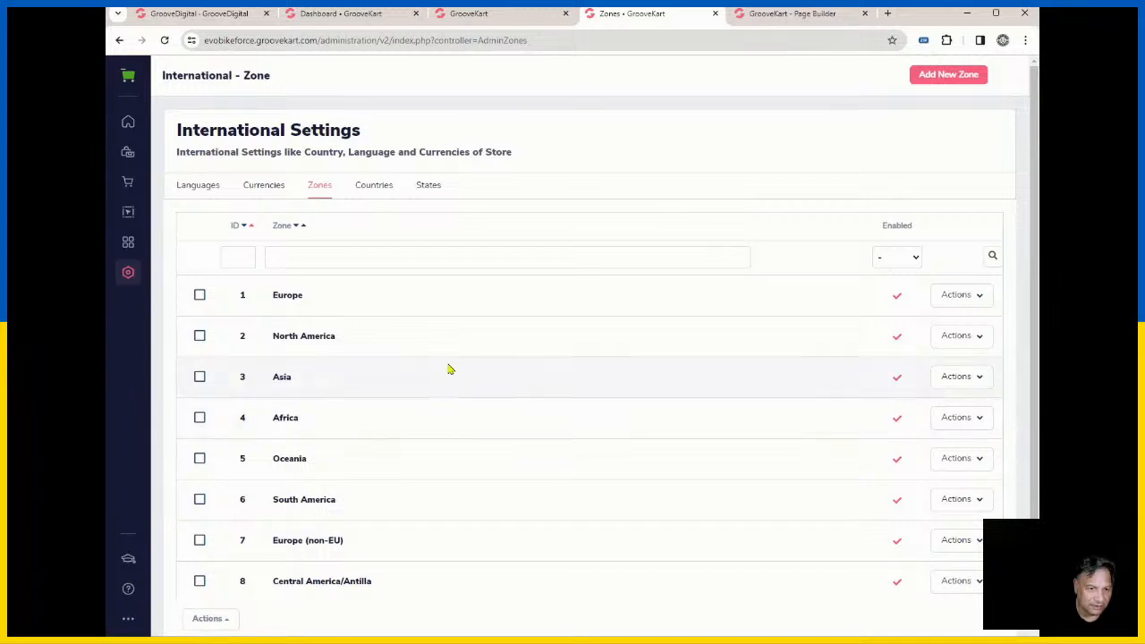
scroll(422, 527, "down", 1)
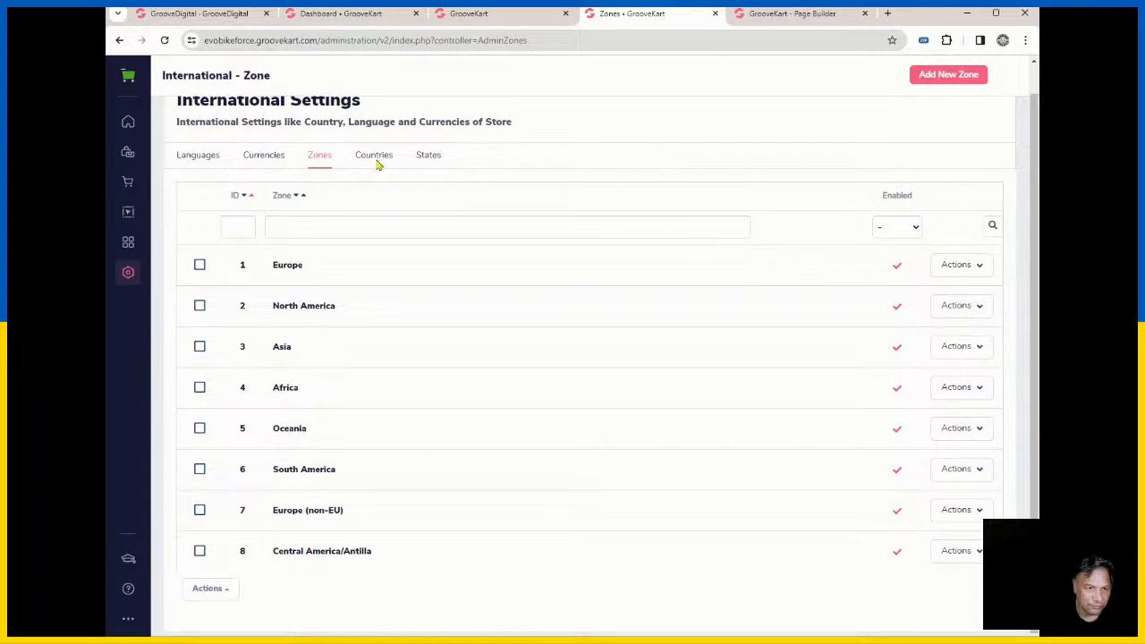
Step: Disable the Euro in the store's international currency list
left_click(256, 159)
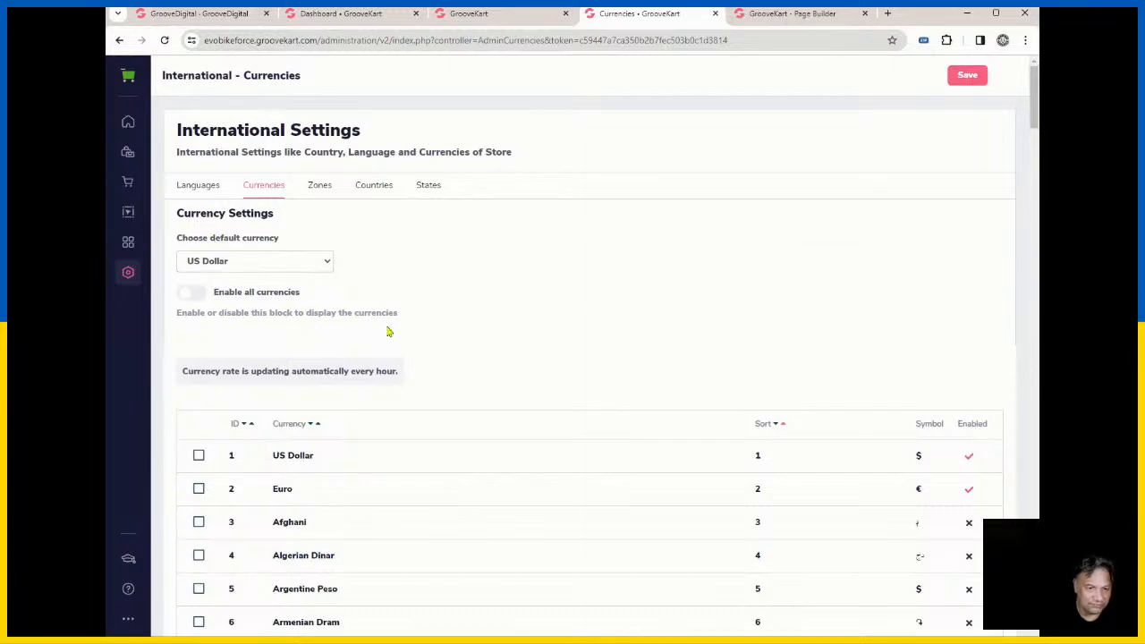
scroll(394, 338, "down", 2)
scroll(957, 344, "down", 1)
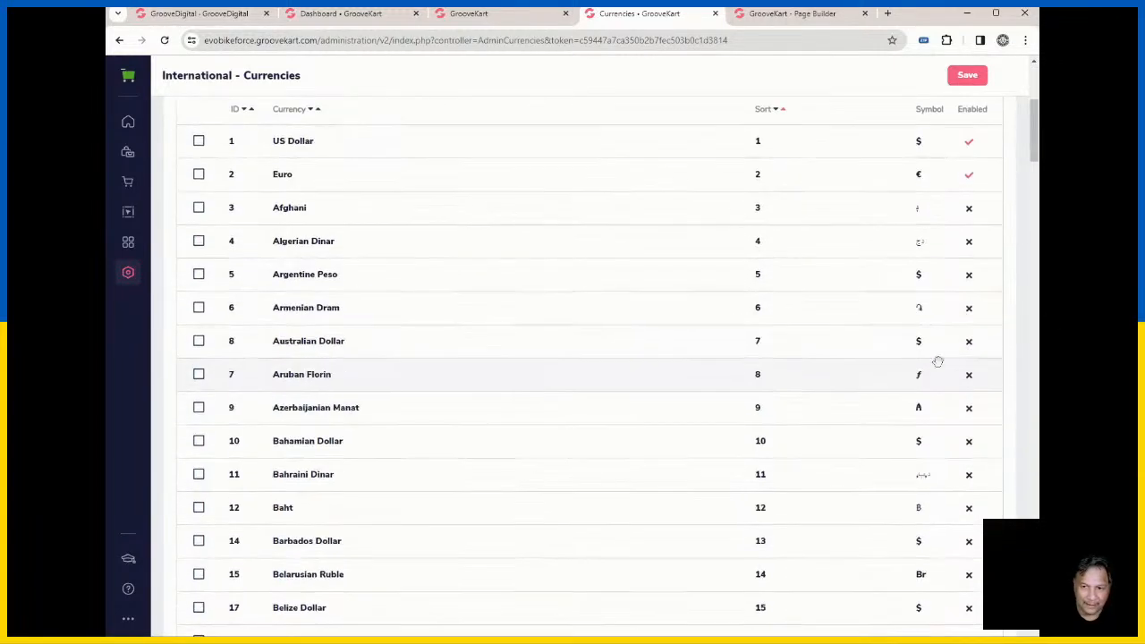
scroll(937, 362, "down", 15)
scroll(910, 338, "up", 11)
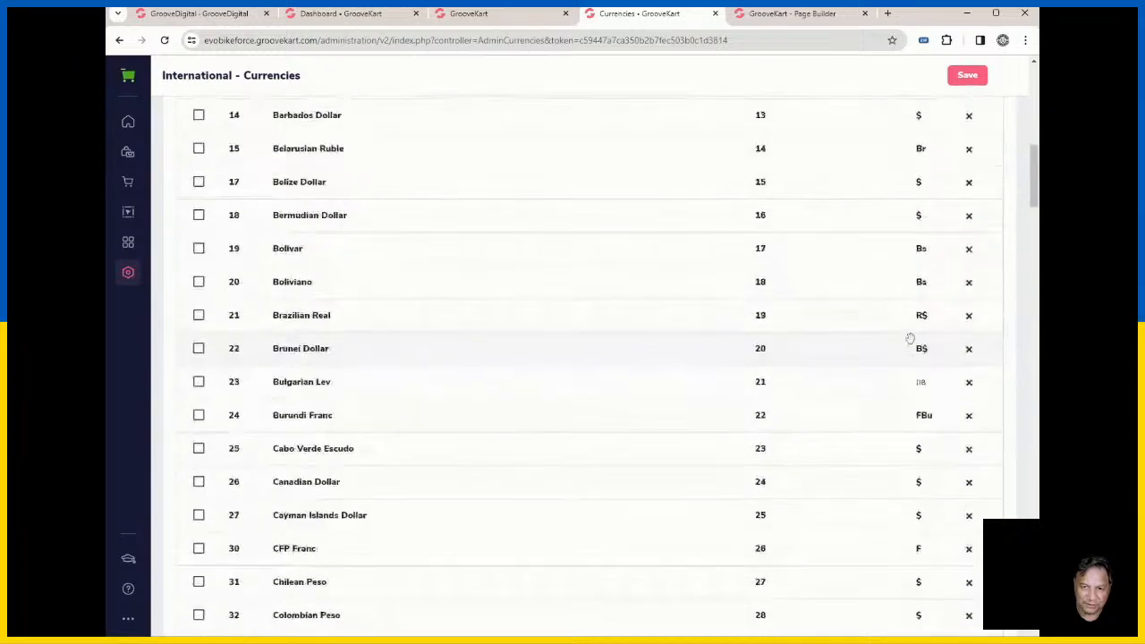
scroll(909, 338, "up", 6)
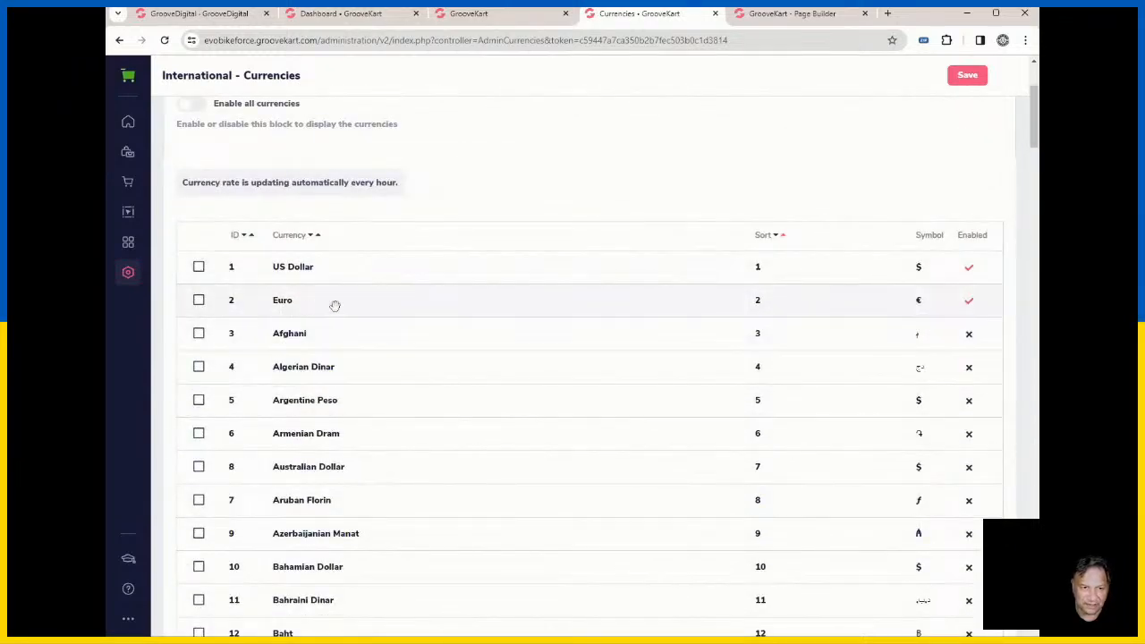
left_click(969, 304)
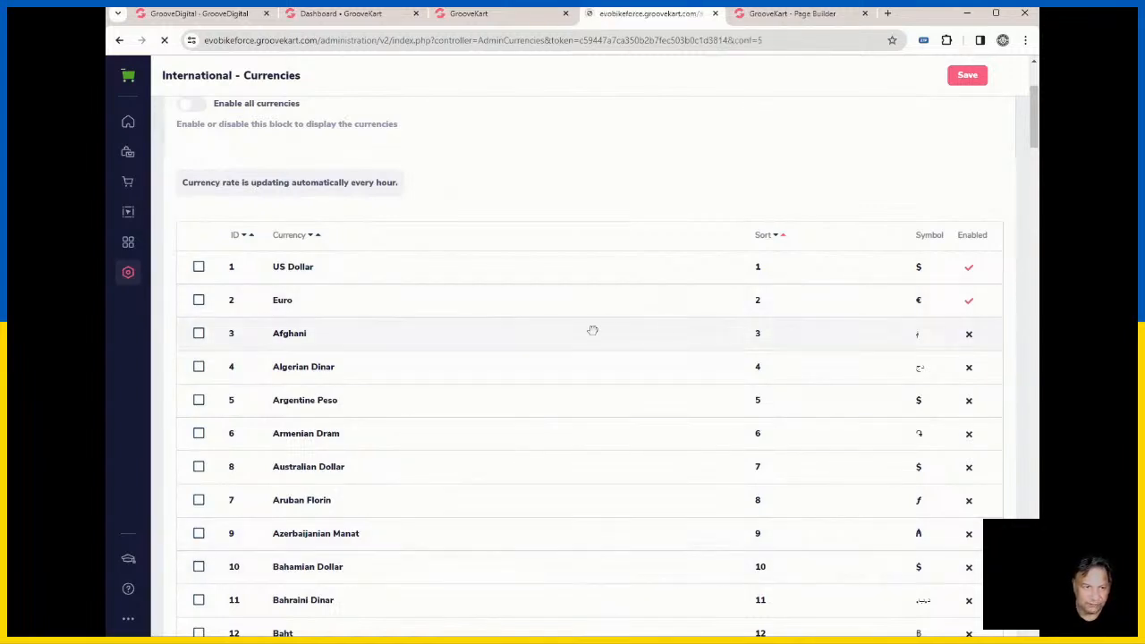
Step: Examine the enabled status of the currencies throughout the list and view the store's international languages
scroll(608, 396, "down", 5)
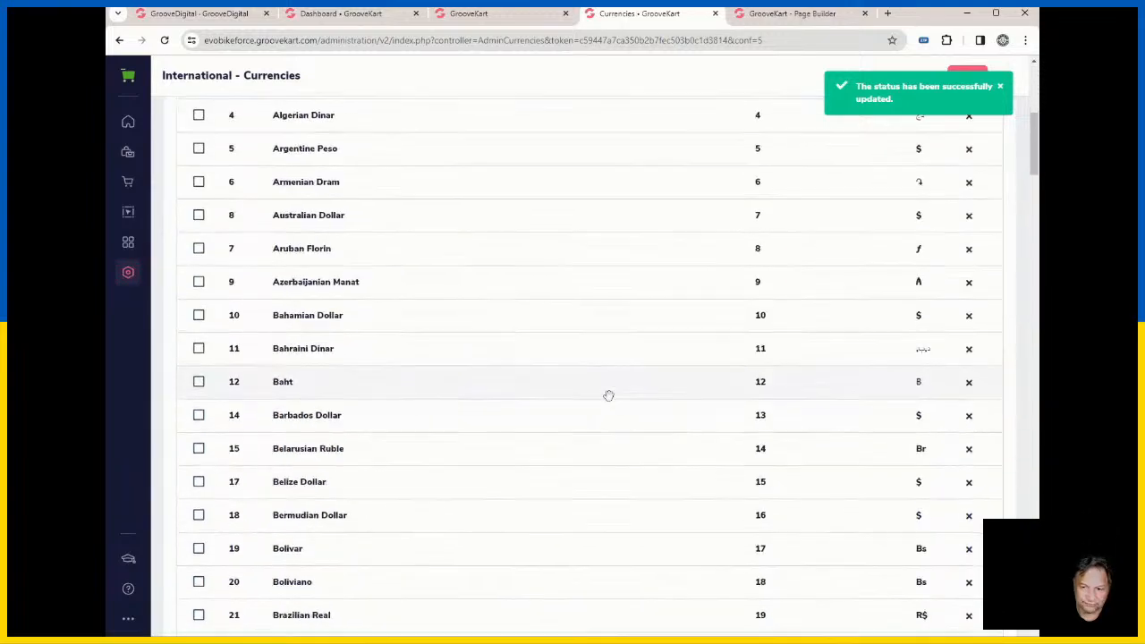
scroll(606, 396, "down", 12)
scroll(606, 396, "down", 20)
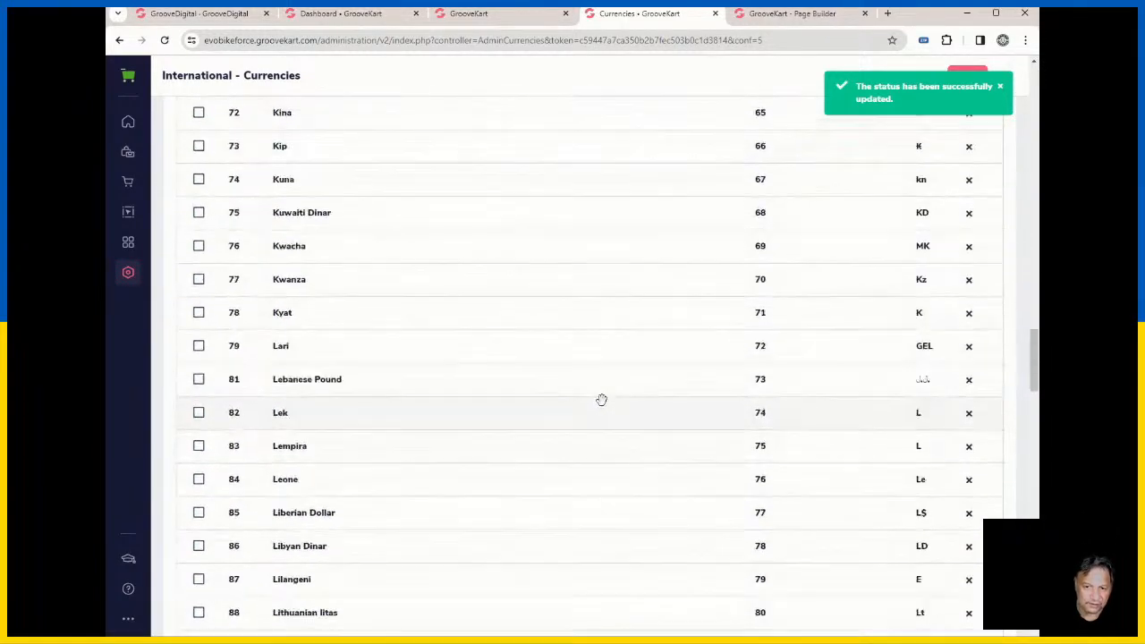
scroll(617, 370, "down", 4)
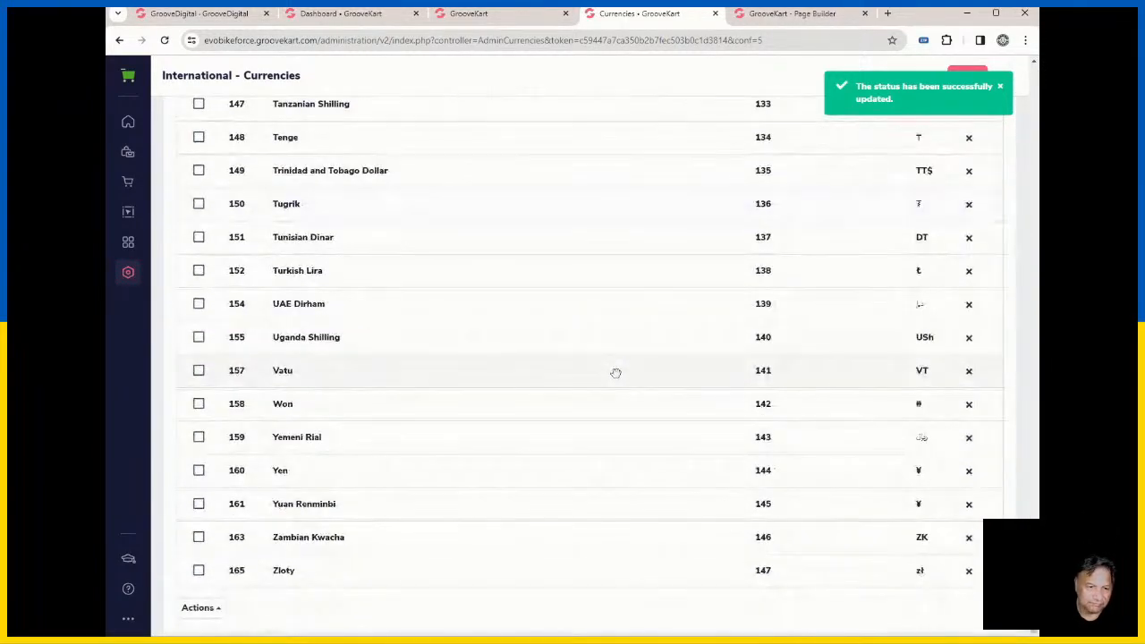
scroll(582, 385, "up", 9)
scroll(598, 385, "up", 20)
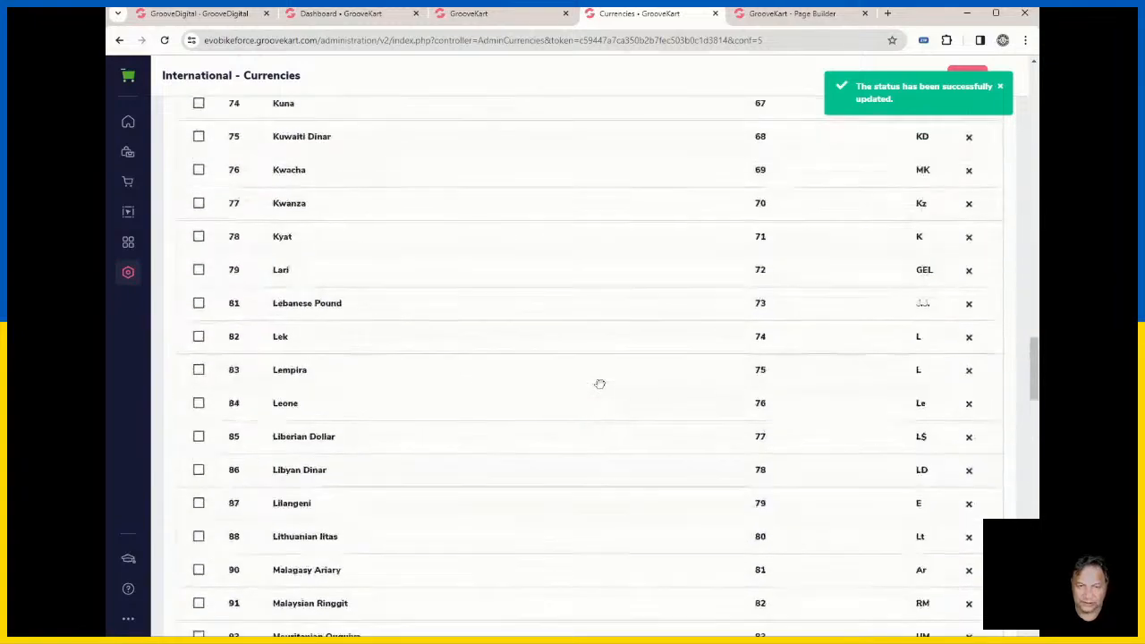
scroll(597, 385, "up", 4)
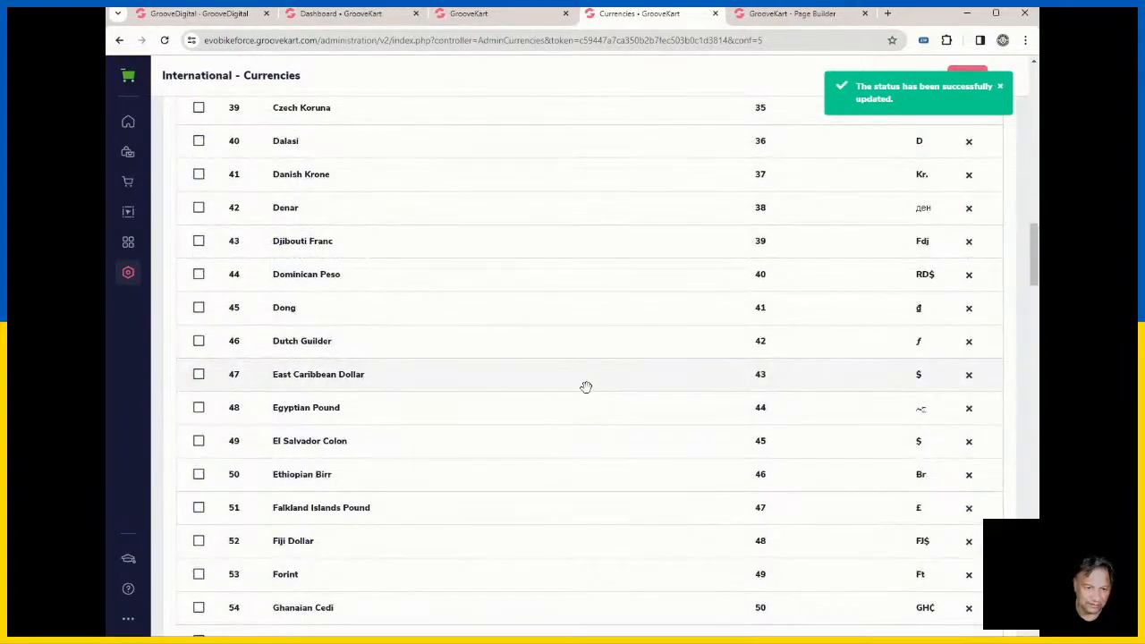
scroll(583, 389, "up", 10)
scroll(581, 387, "up", 6)
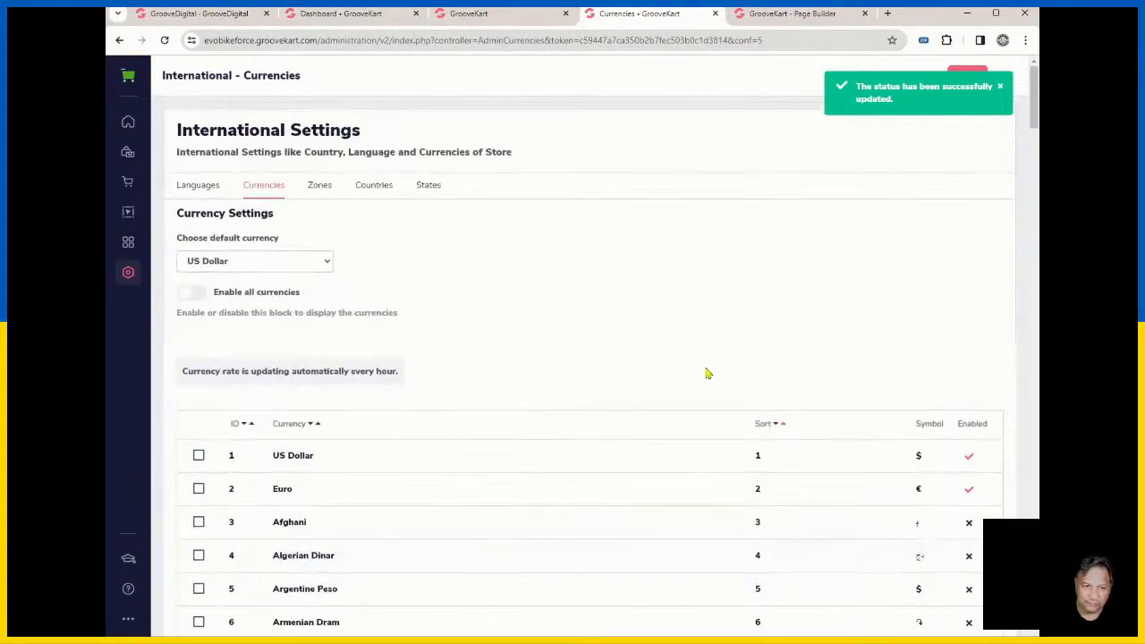
left_click(216, 188)
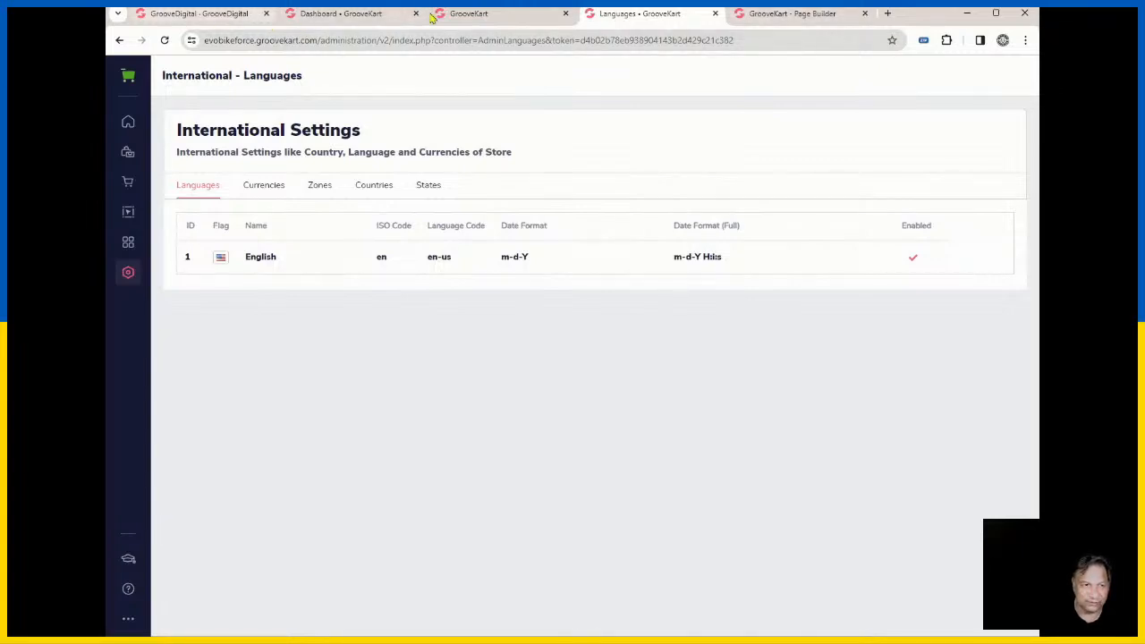
Step: Return to the store's dashboard and collapse the settings menu
left_click(348, 15)
left_click(463, 15)
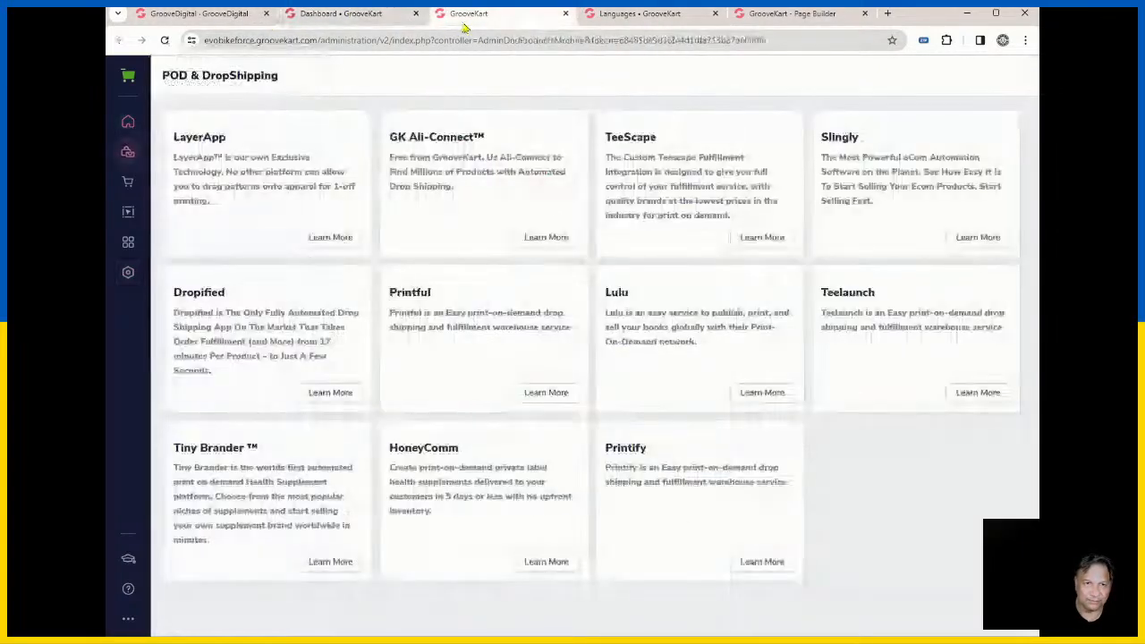
left_click(660, 15)
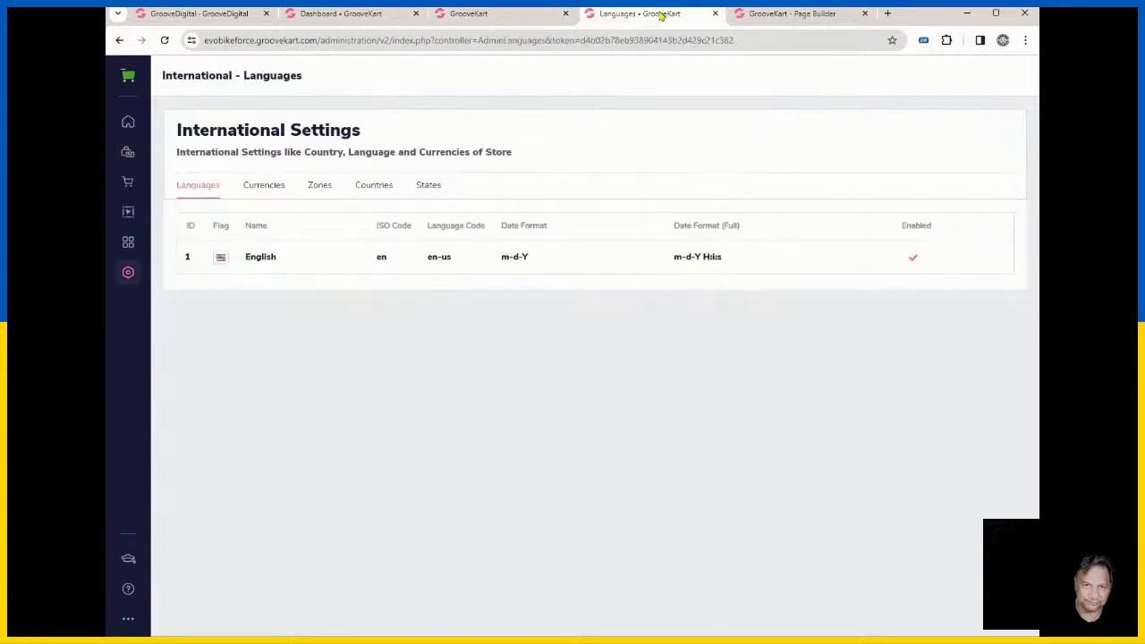
left_click(342, 15)
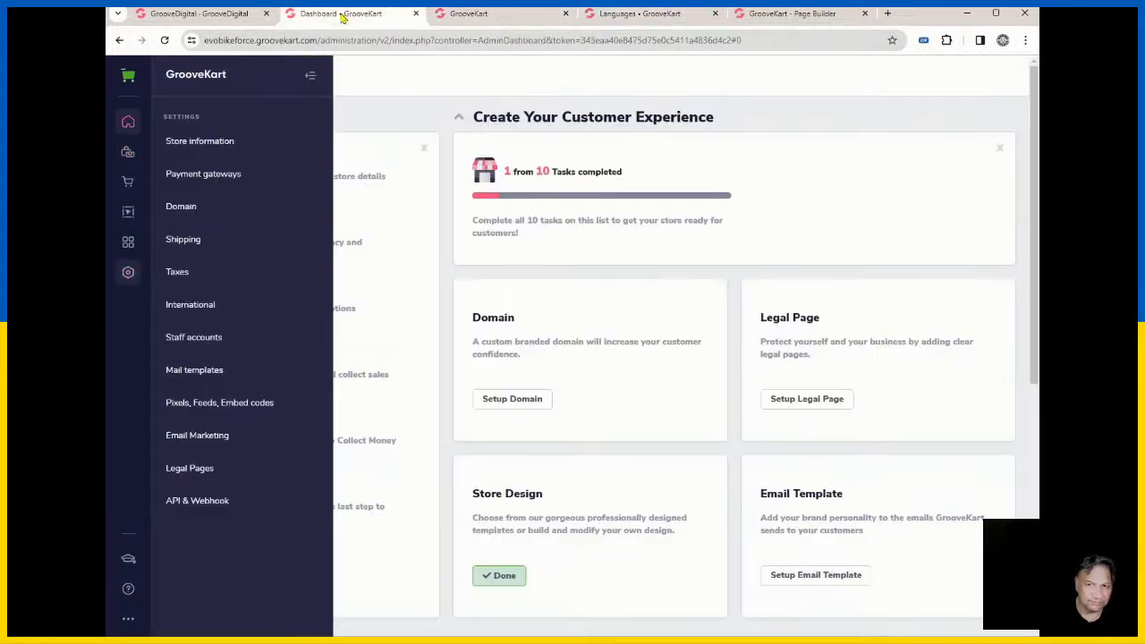
left_click(311, 75)
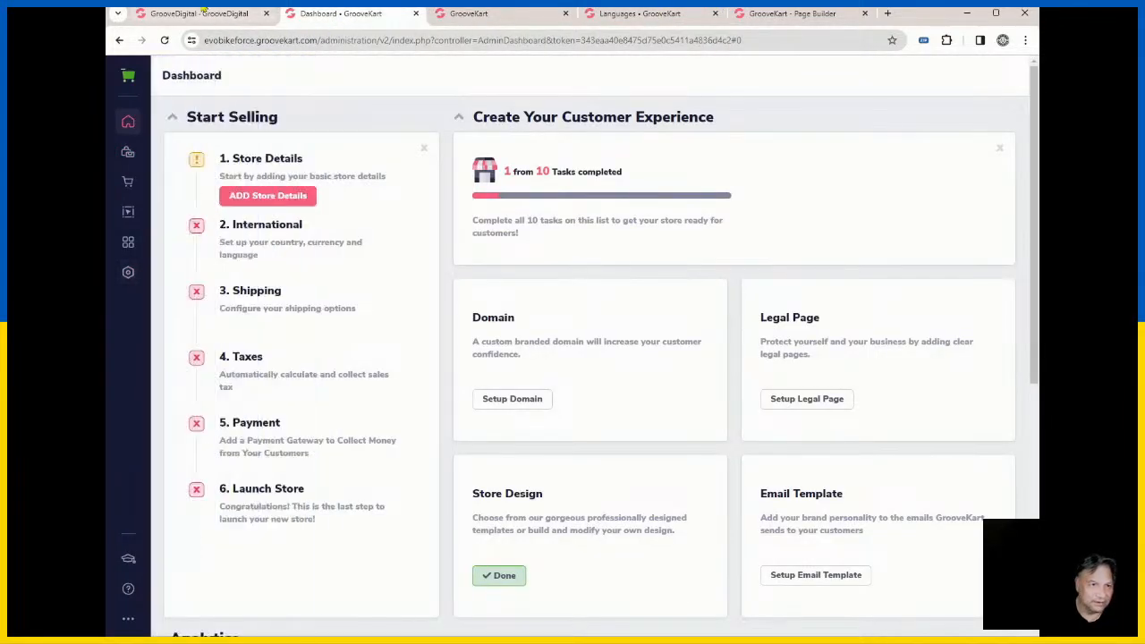
Step: Find the Gotobuynow store in the GrooveDigital store list and open its storefront
left_click(215, 14)
scroll(703, 555, "down", 6)
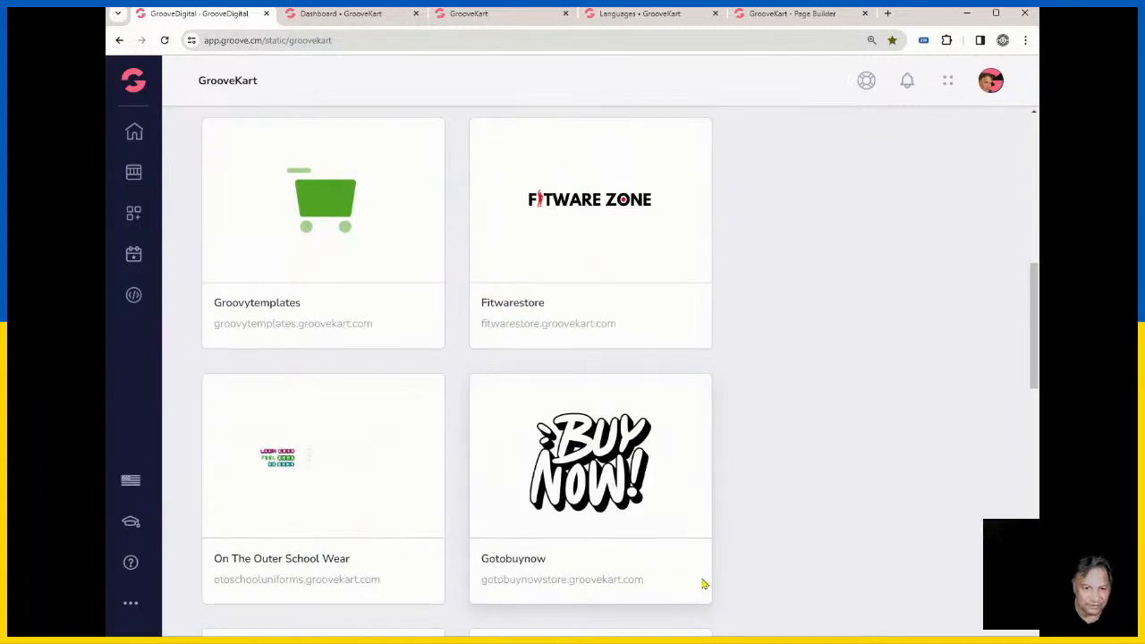
scroll(647, 513, "down", 5)
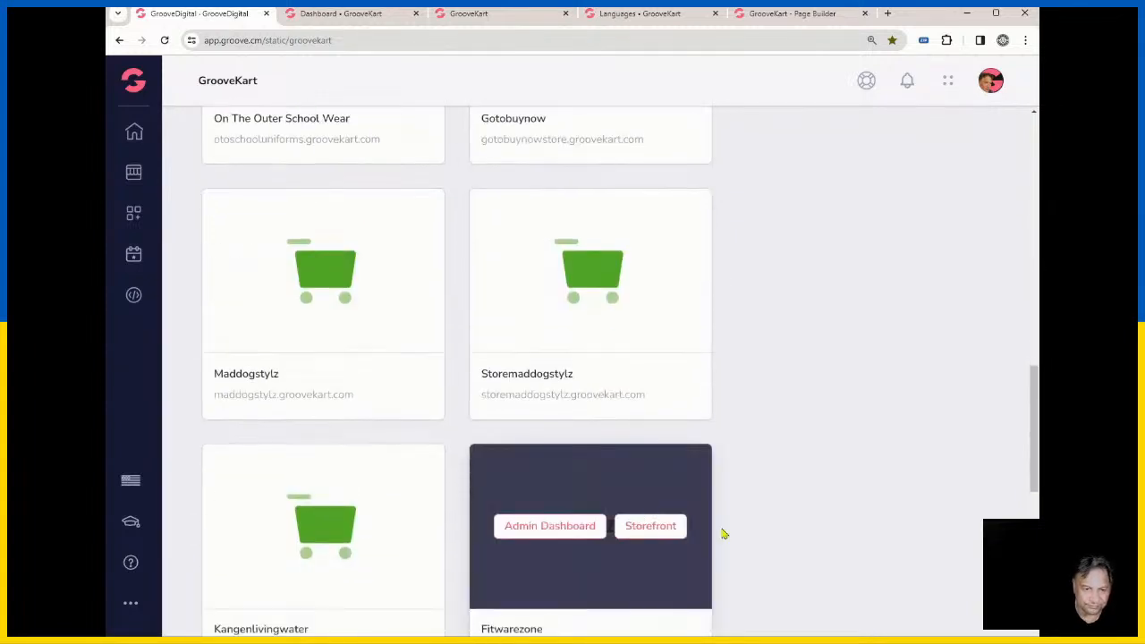
scroll(703, 547, "up", 4)
mouse_move(575, 280)
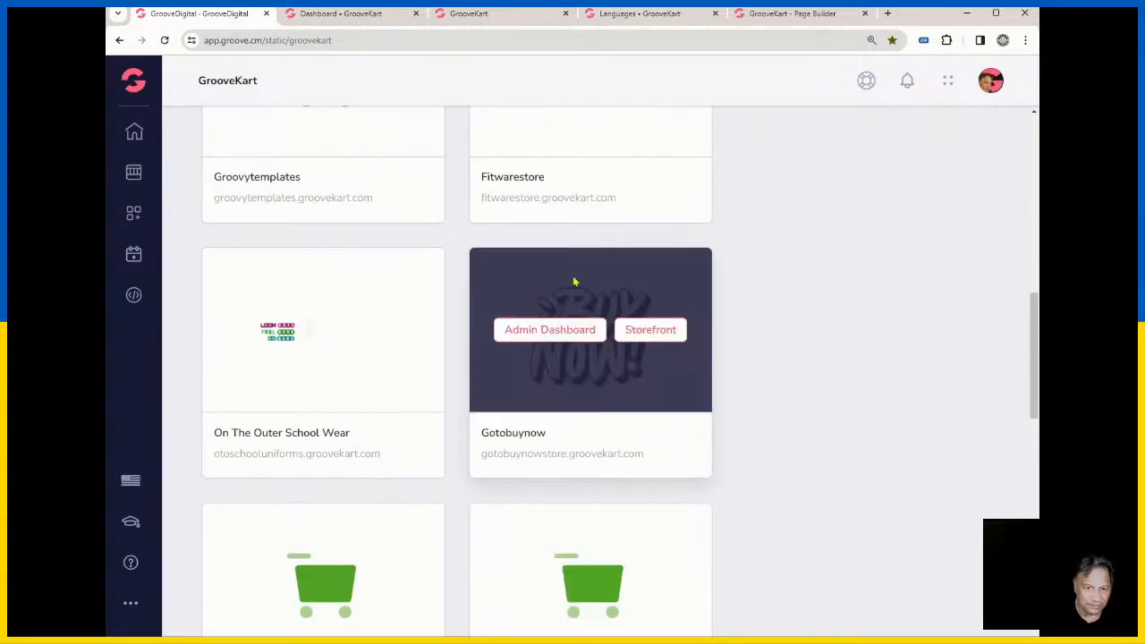
left_click(658, 331)
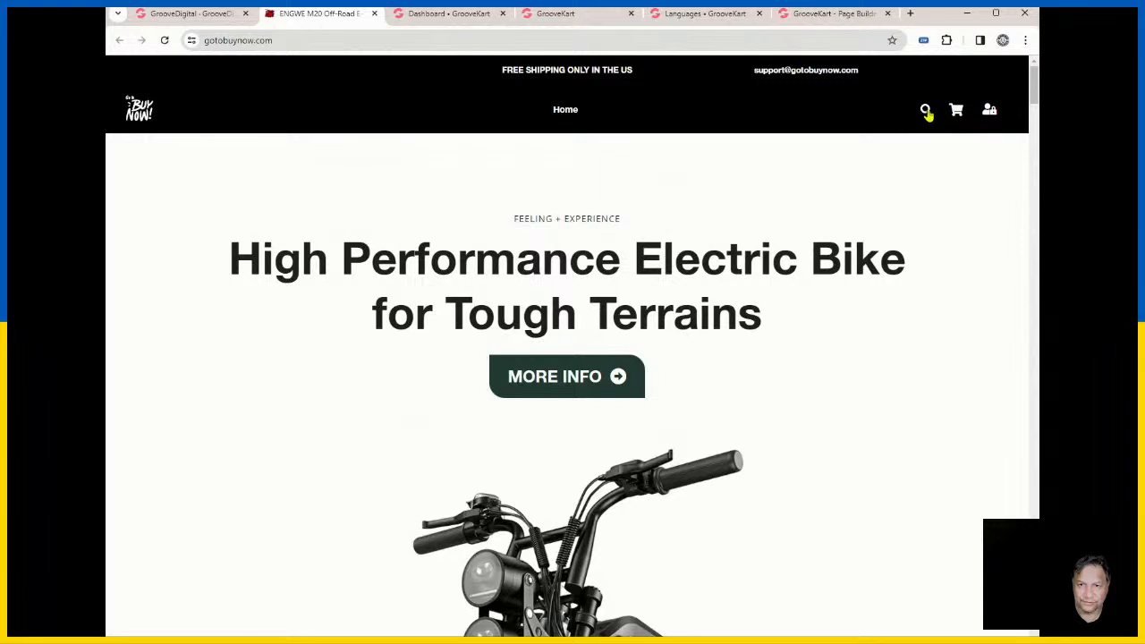
Step: Go back to the GrooveDigital store list and open the Kiao Trading storefront
left_click(179, 14)
scroll(706, 429, "down", 5)
scroll(725, 501, "down", 5)
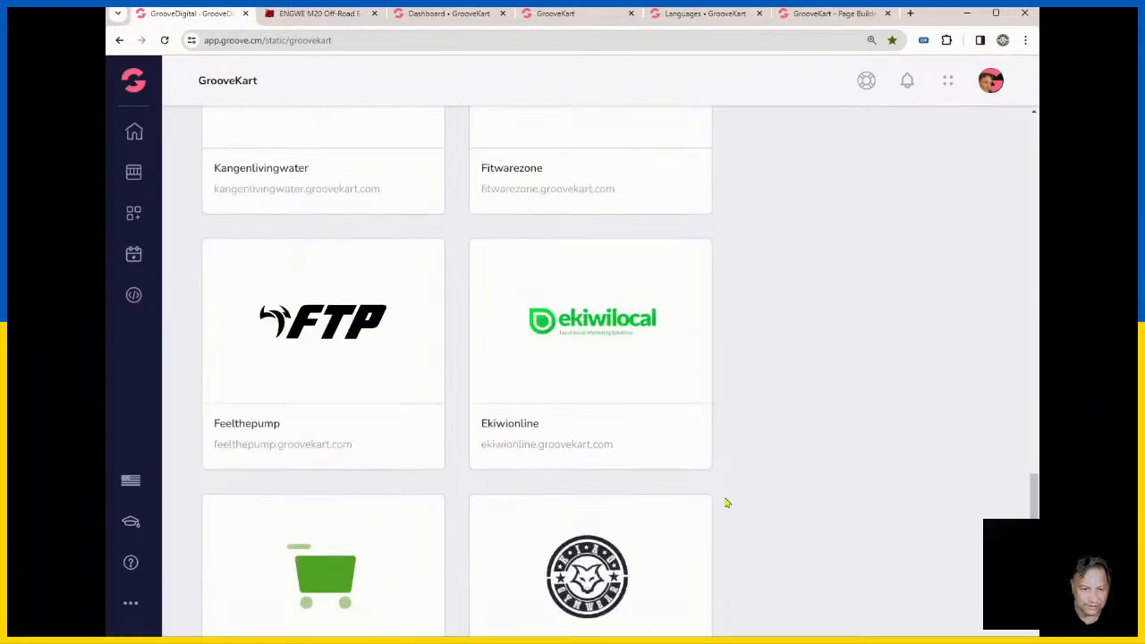
mouse_move(584, 521)
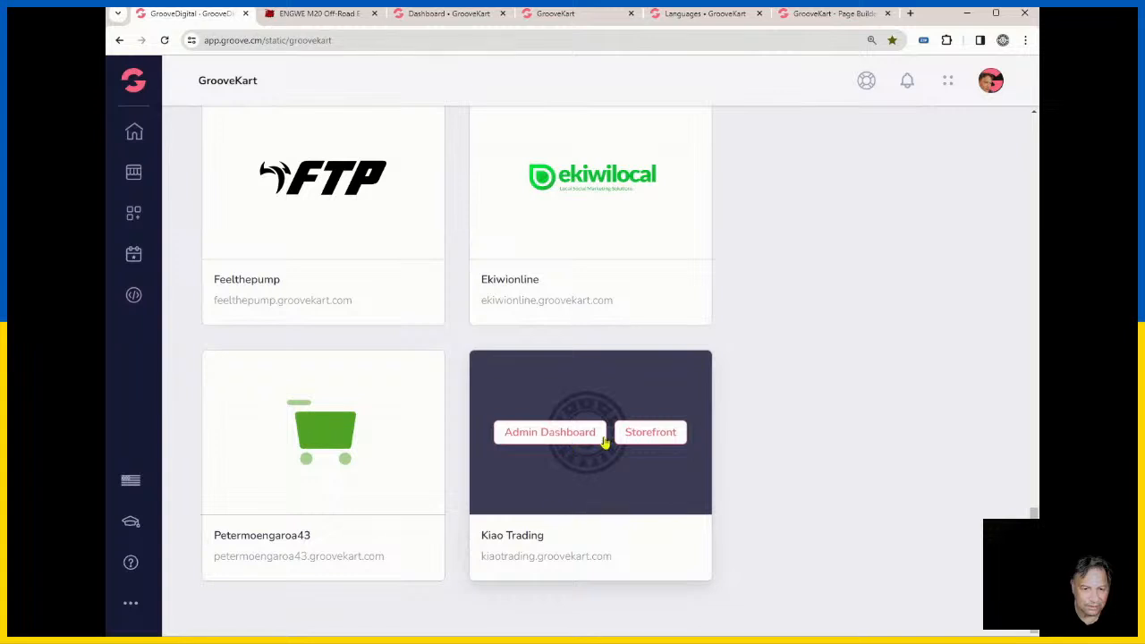
left_click(640, 435)
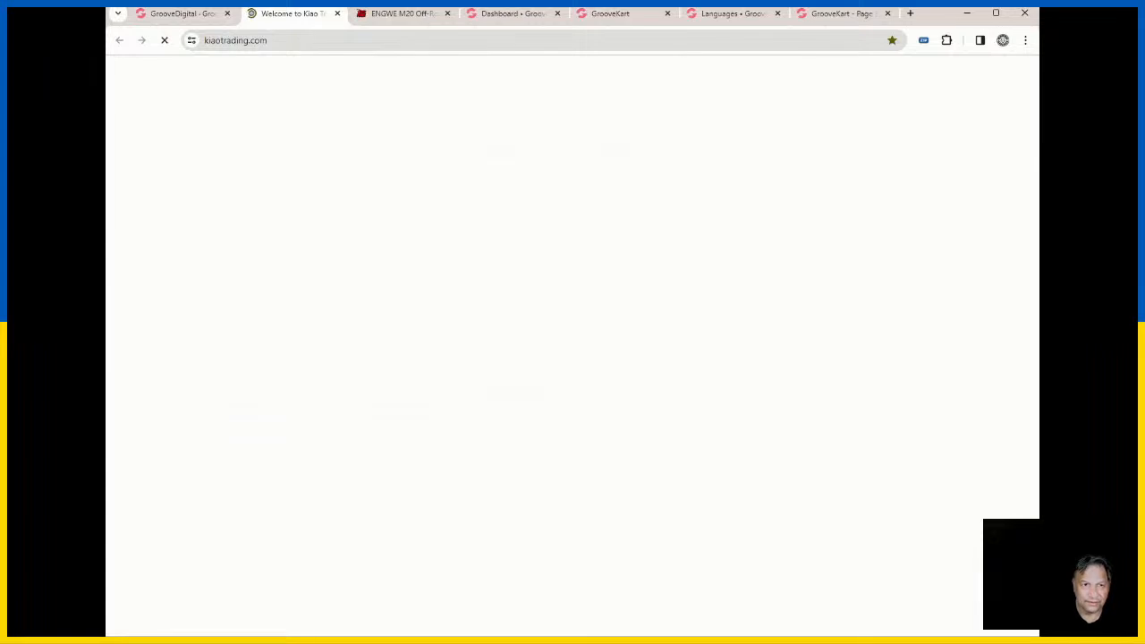
Step: Examine the currencies offered by the Kiao Trading storefront's currency selector and view the home page down to the footwear products
left_click(987, 105)
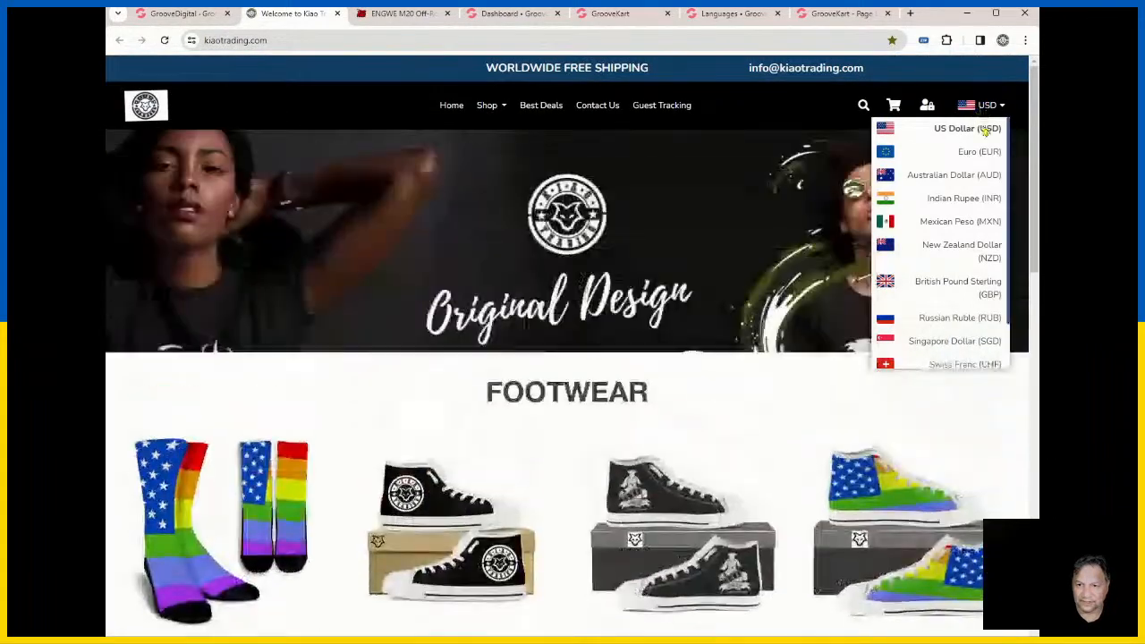
scroll(977, 288, "down", 4)
scroll(986, 324, "up", 3)
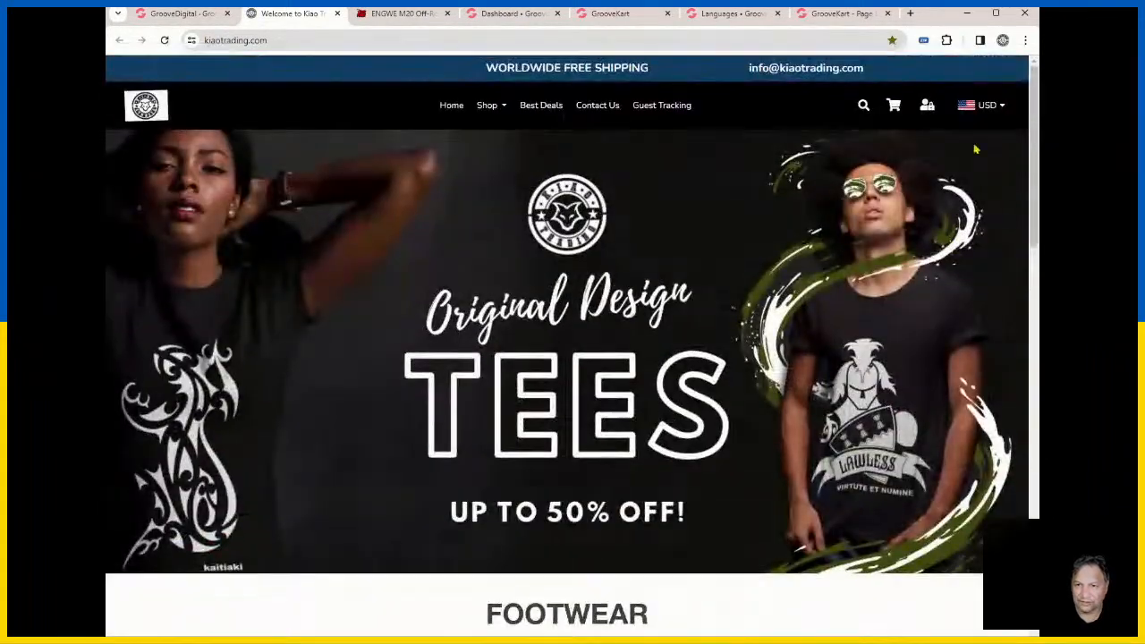
left_click(981, 101)
scroll(966, 246, "down", 5)
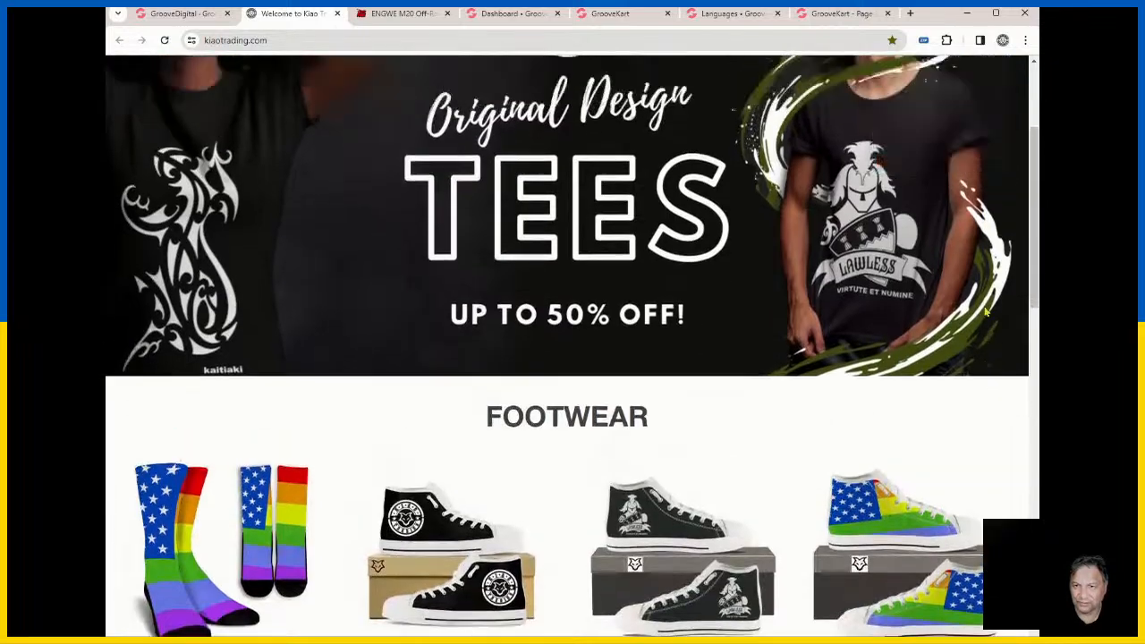
scroll(987, 311, "up", 5)
left_click(984, 104)
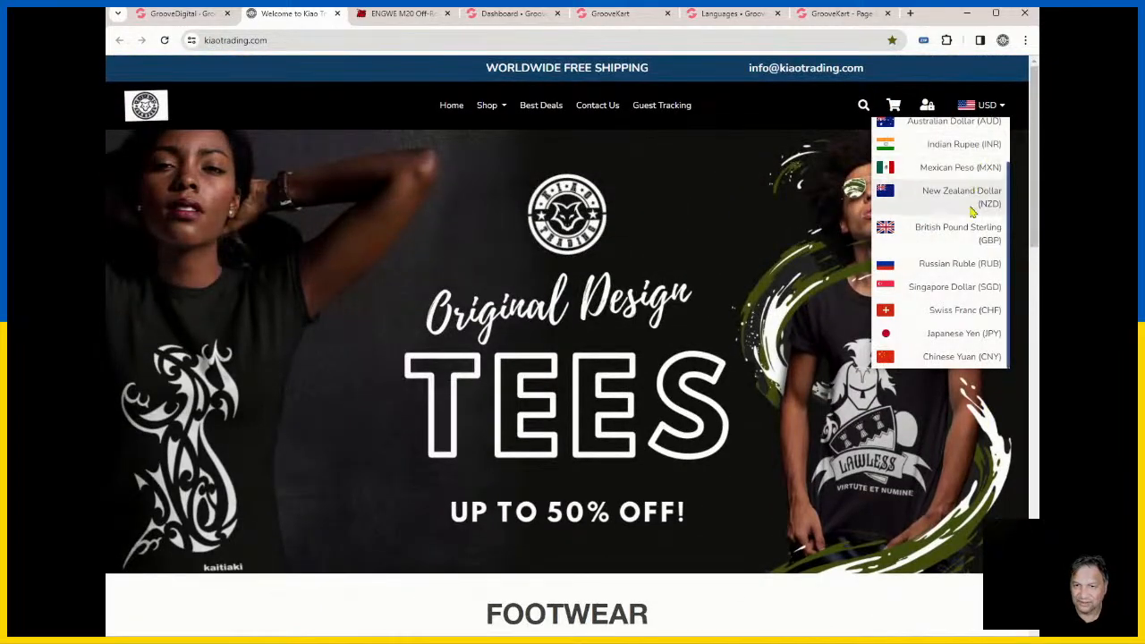
scroll(970, 235, "up", 2)
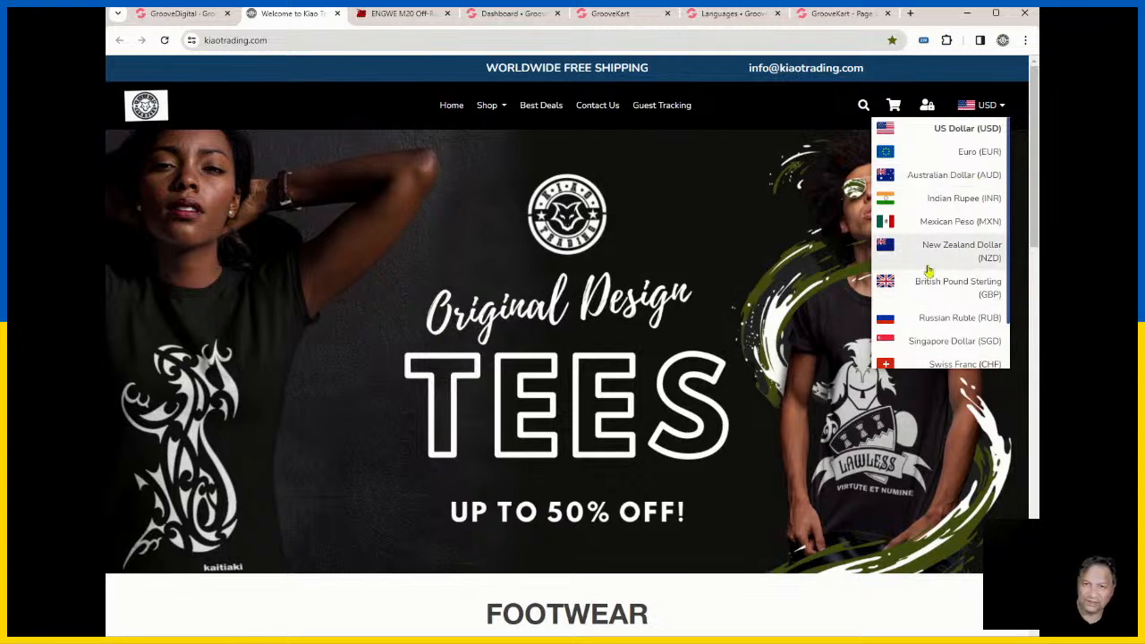
scroll(960, 319, "down", 1)
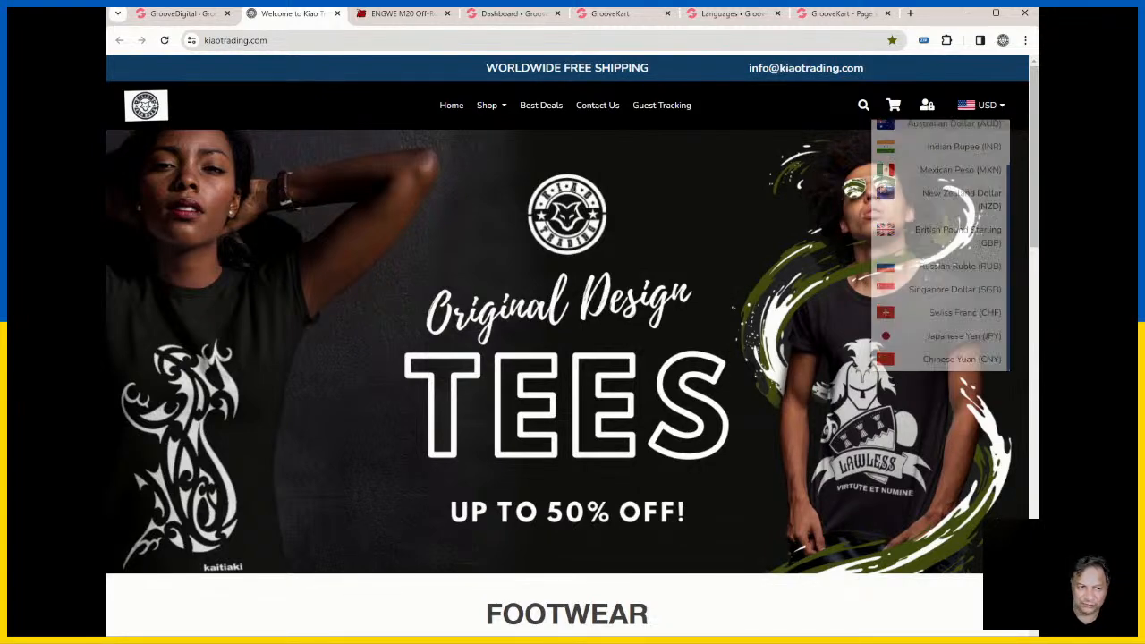
mouse_move(981, 112)
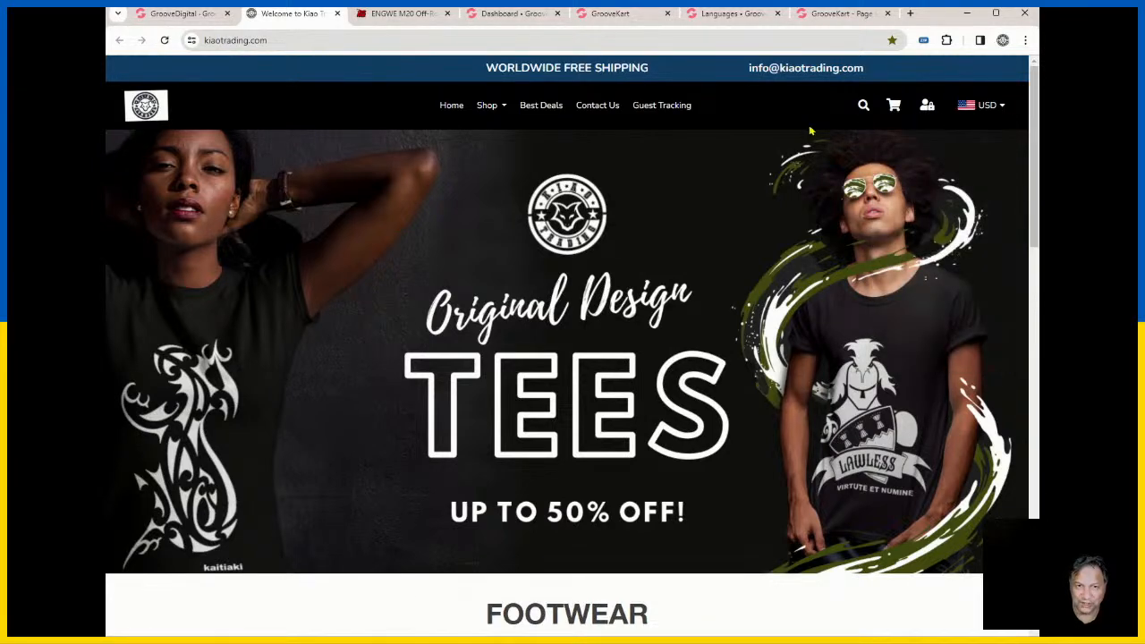
scroll(537, 339, "down", 3)
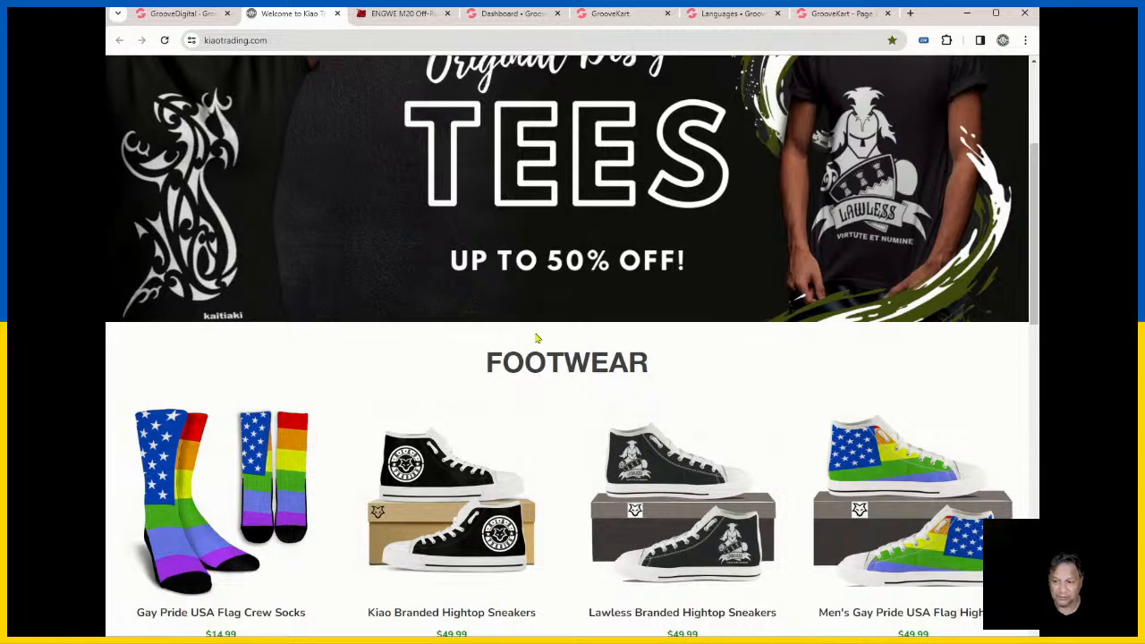